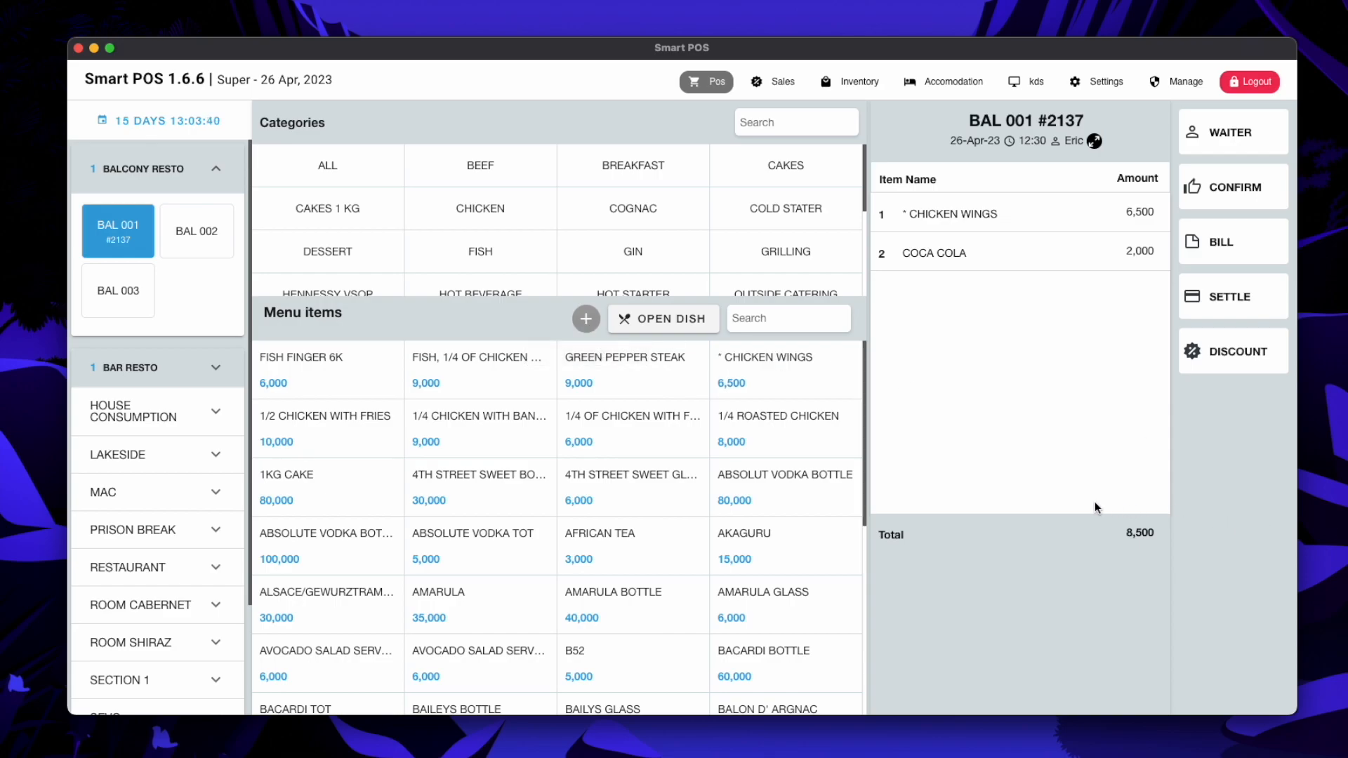
# Start a new open dish named 'Dinner for 12'
pyautogui.click(667, 319)
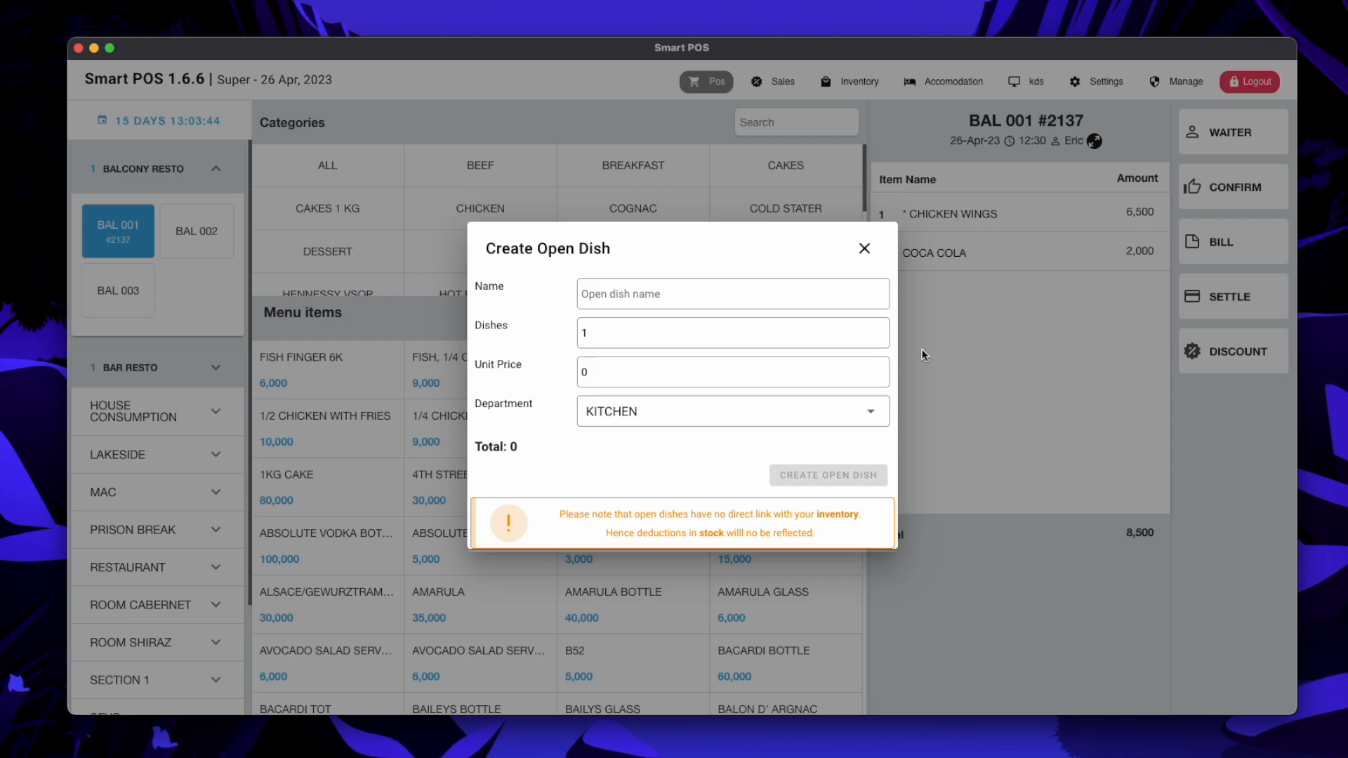
pyautogui.click(864, 249)
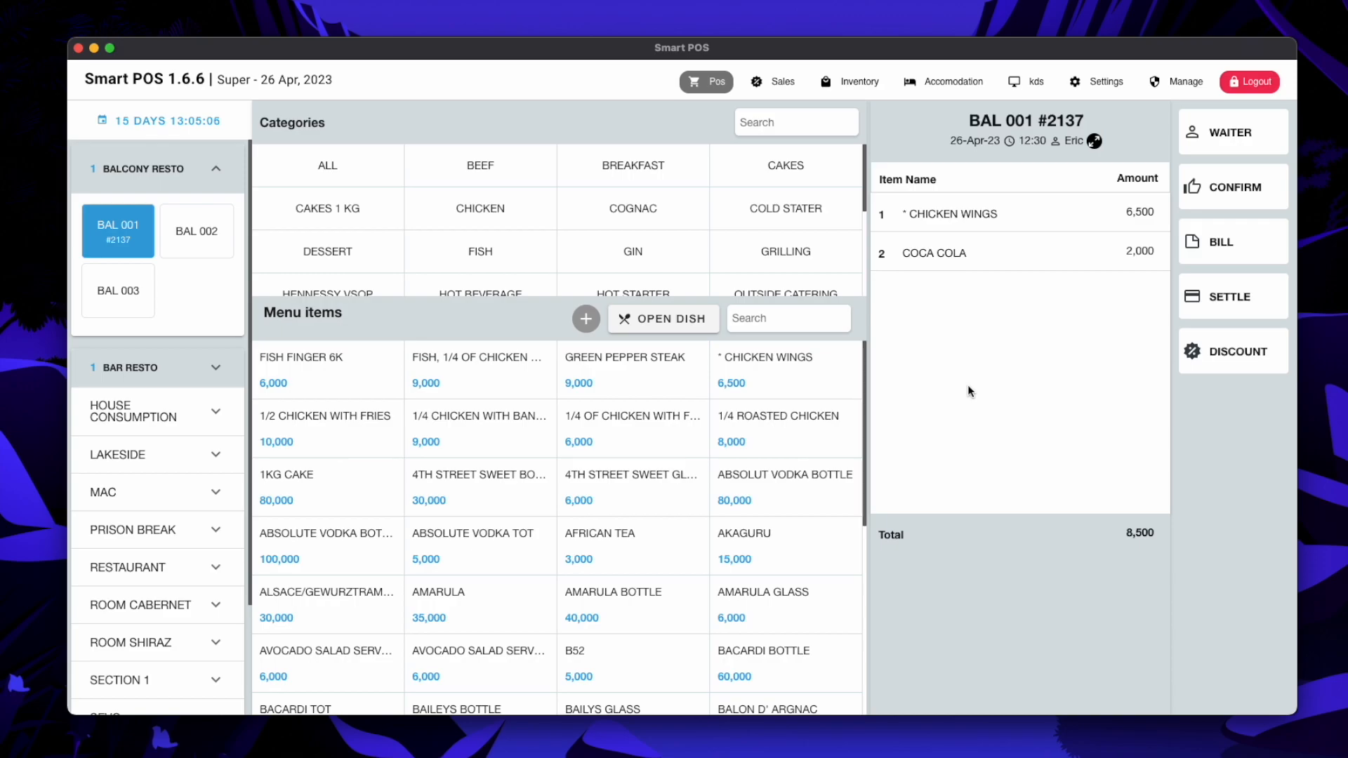
pyautogui.click(680, 317)
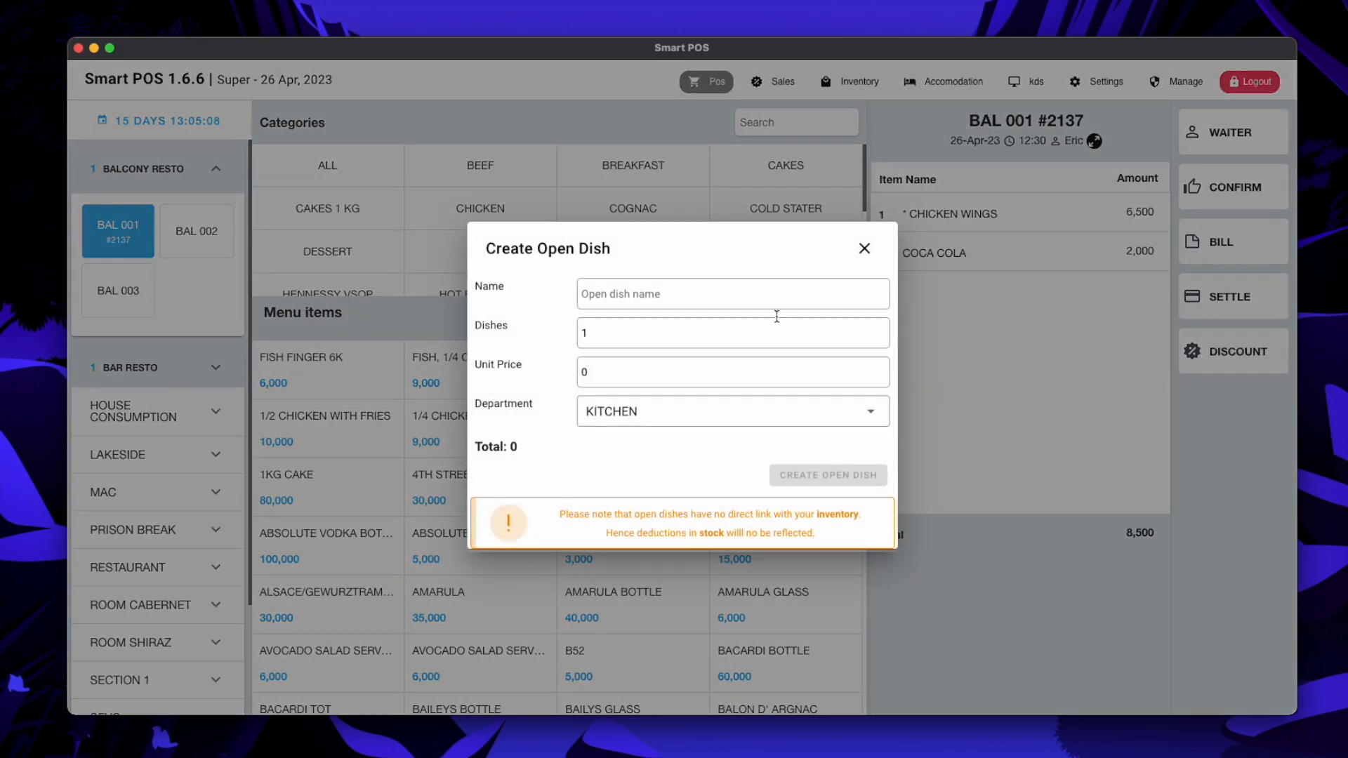
pyautogui.click(714, 295)
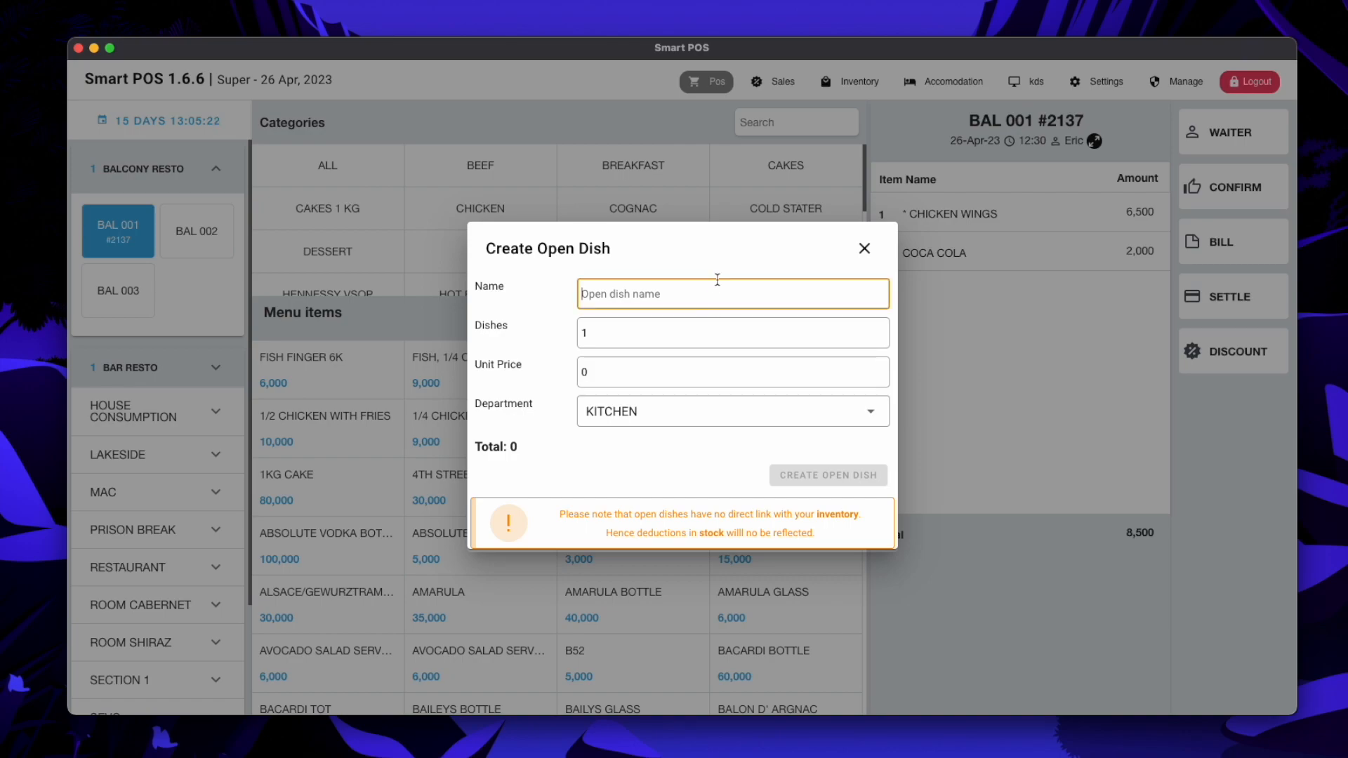
pyautogui.write('Dinner for 12')
# Set it to 12 dishes at 30,000 each in KITCHEN and add it to order BAL 001
pyautogui.click(617, 341)
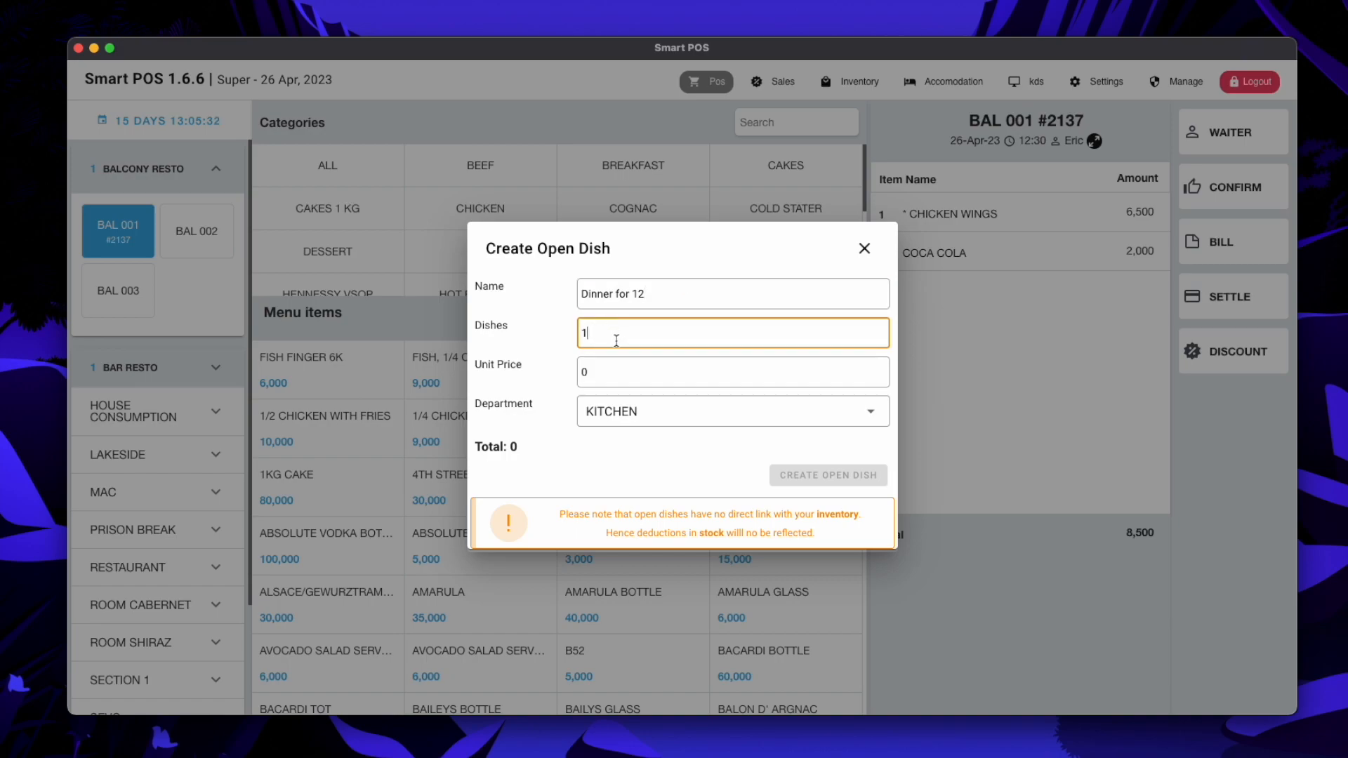
pyautogui.write('2')
pyautogui.press('Tab')
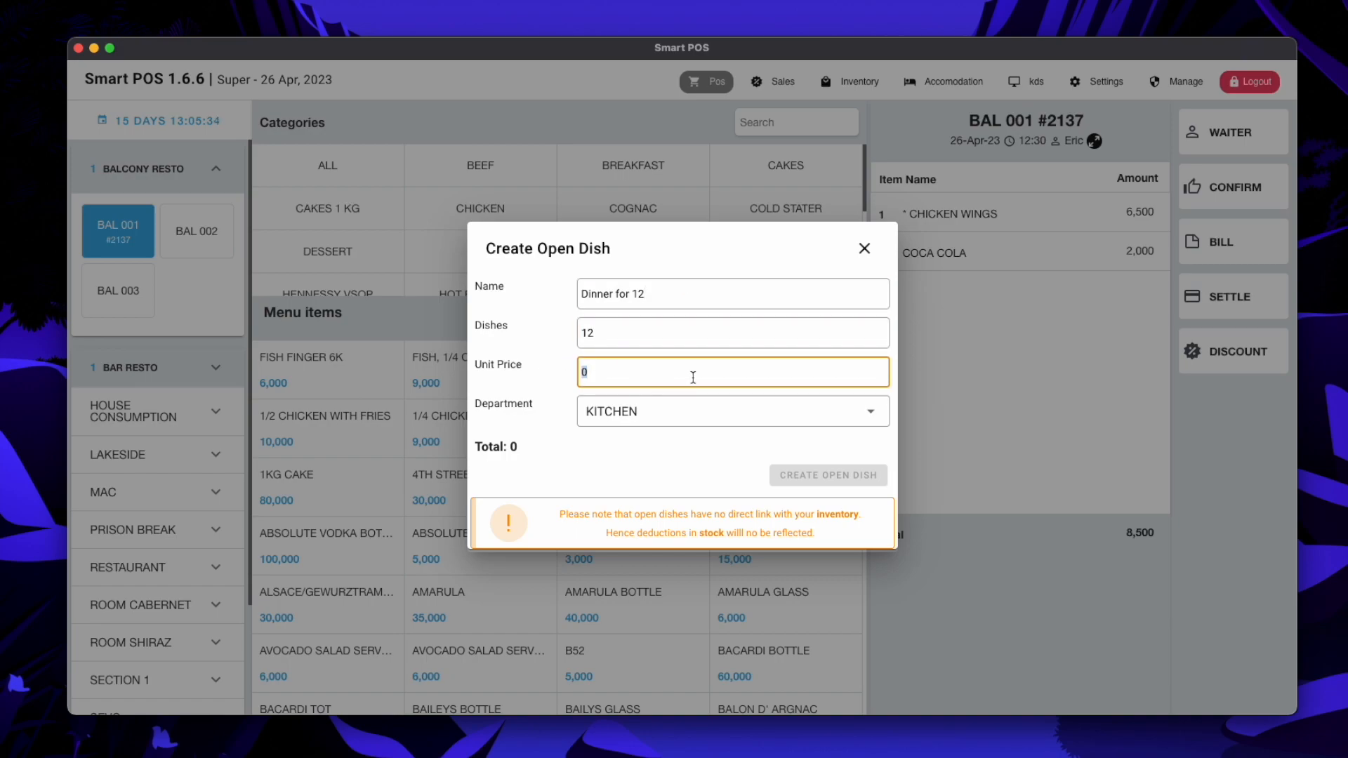
pyautogui.write('5000')
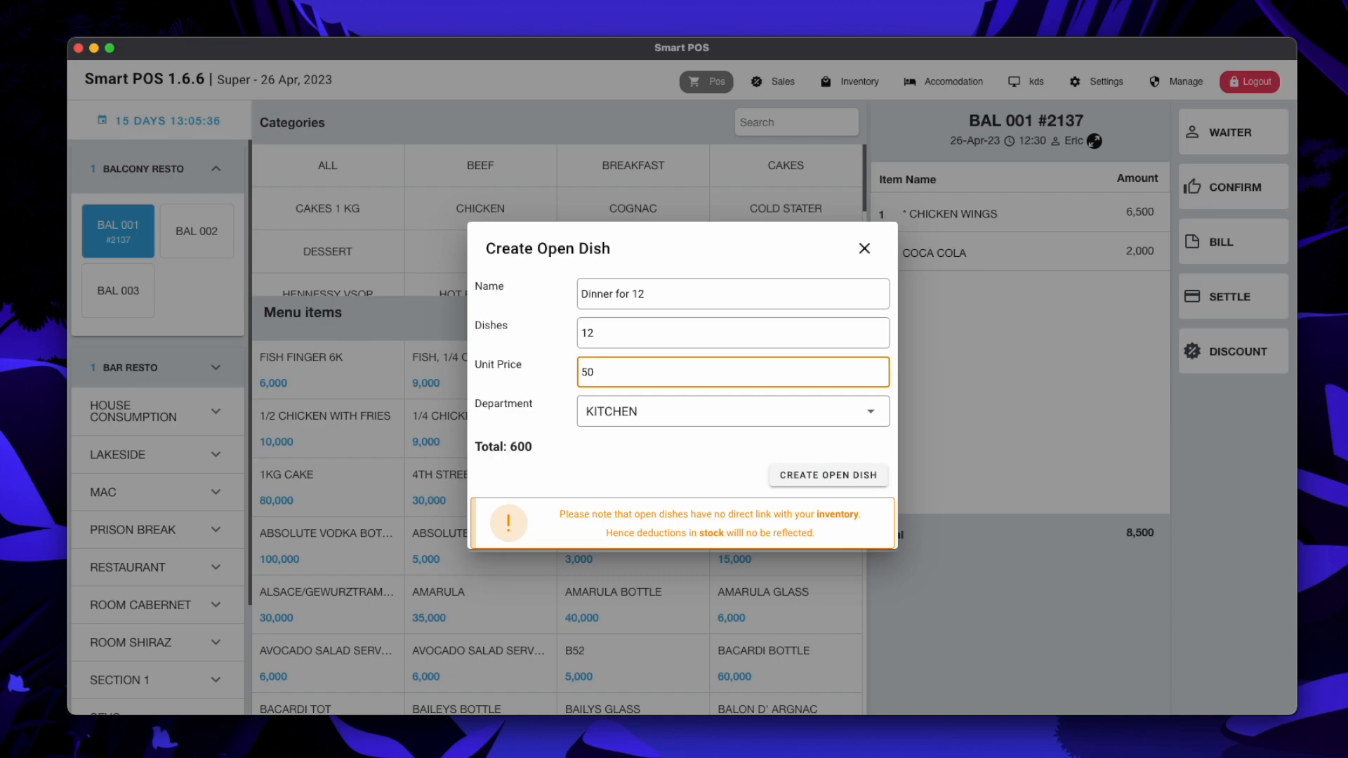
pyautogui.write('0')
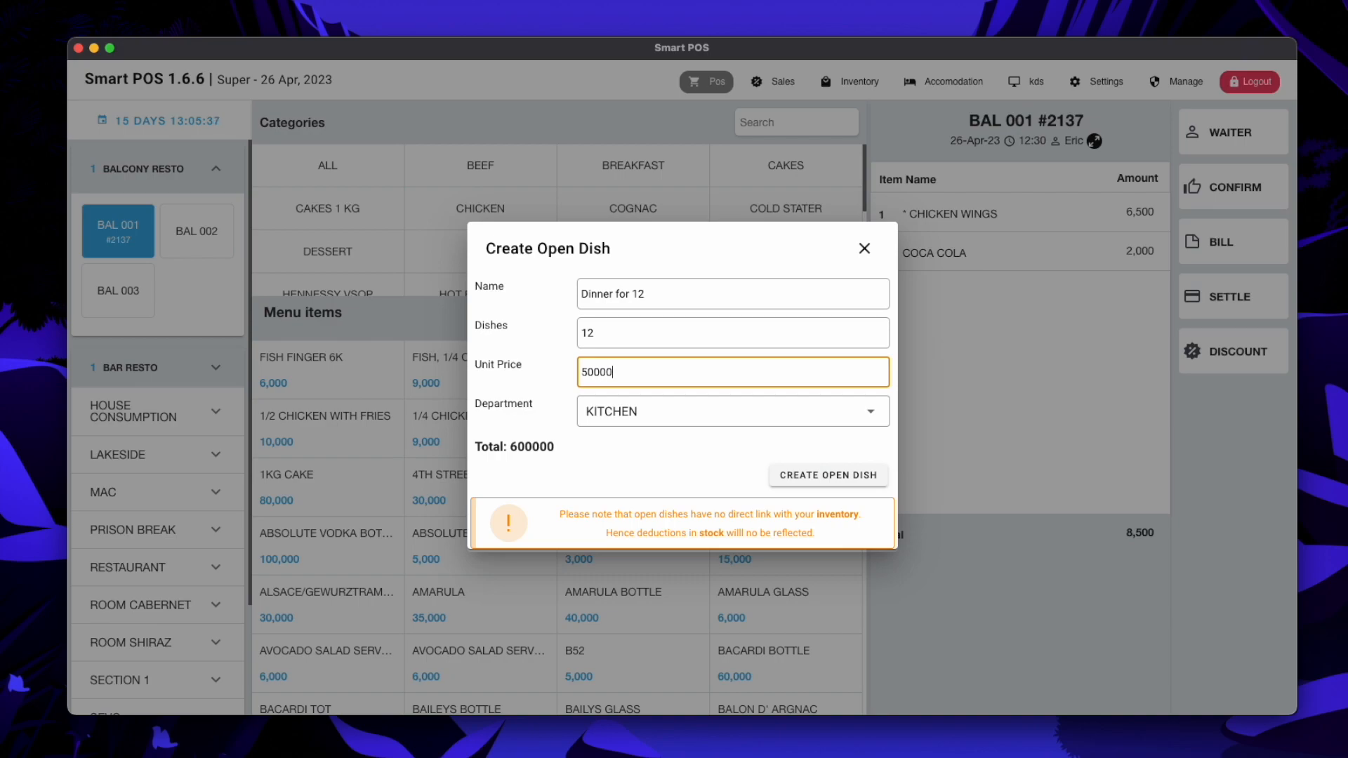
pyautogui.click(677, 414)
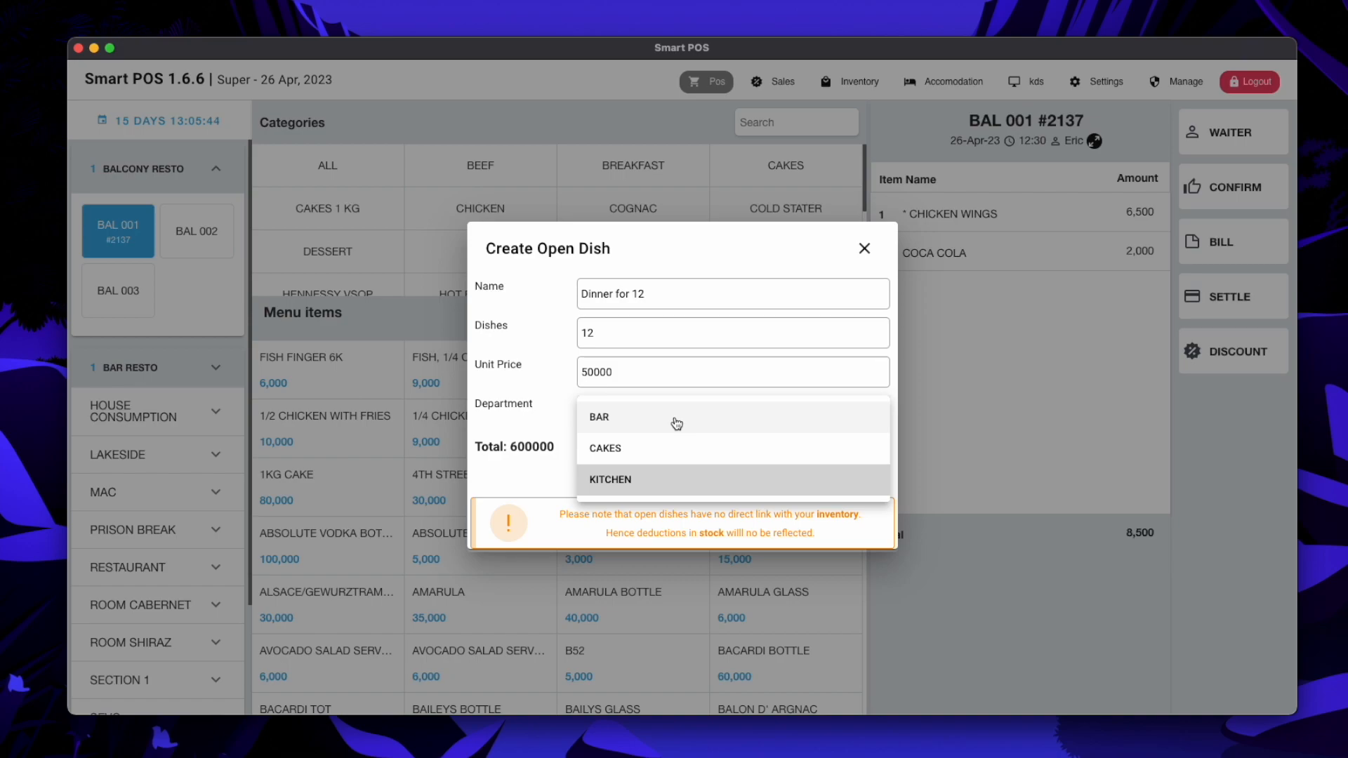
pyautogui.click(624, 483)
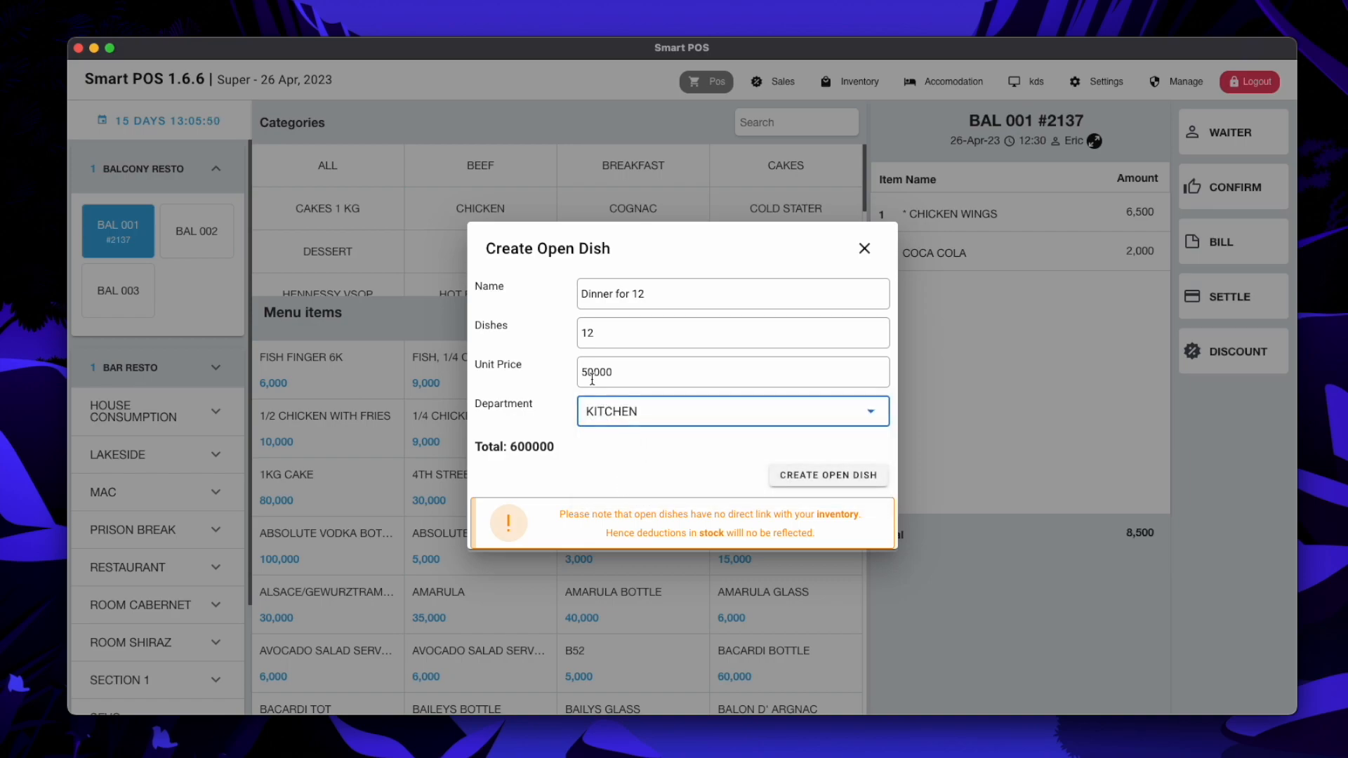
pyautogui.moveTo(590, 371); pyautogui.dragTo(583, 368)
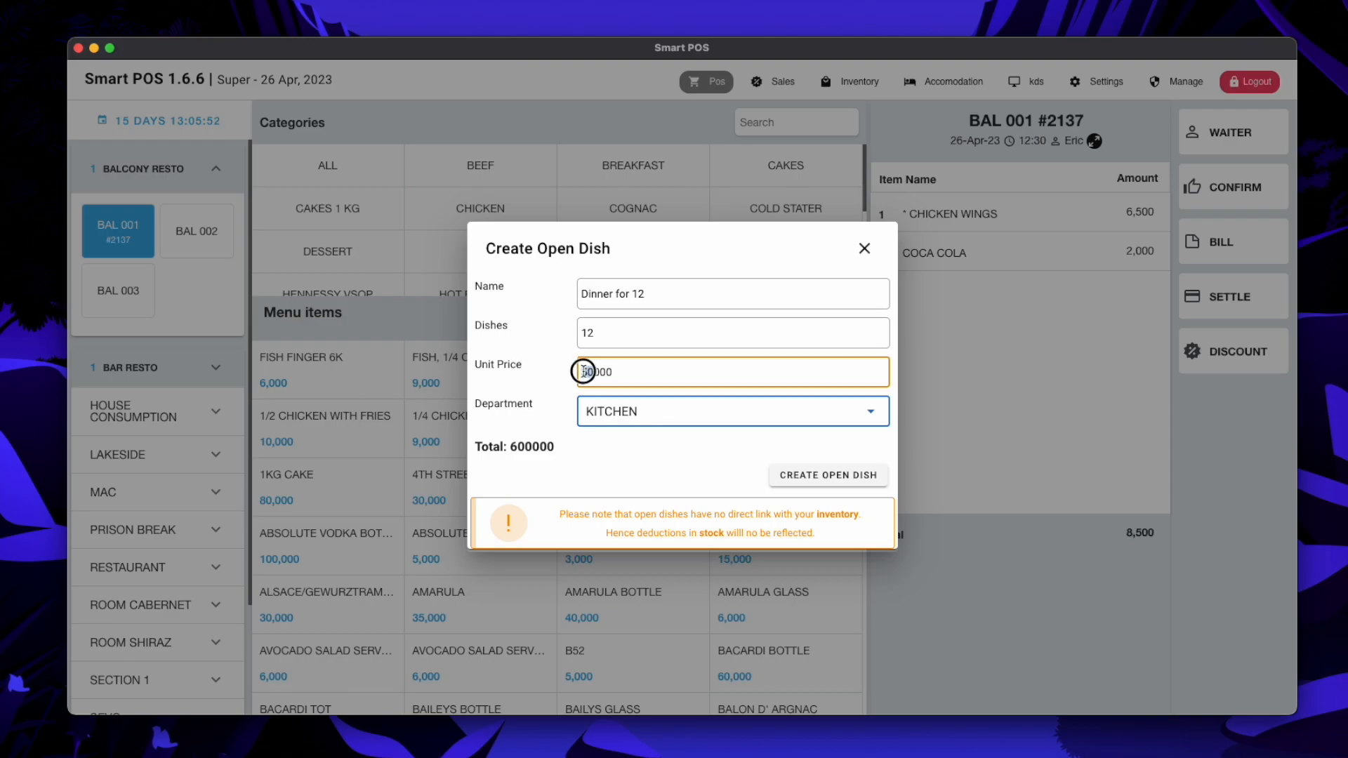
pyautogui.write('30')
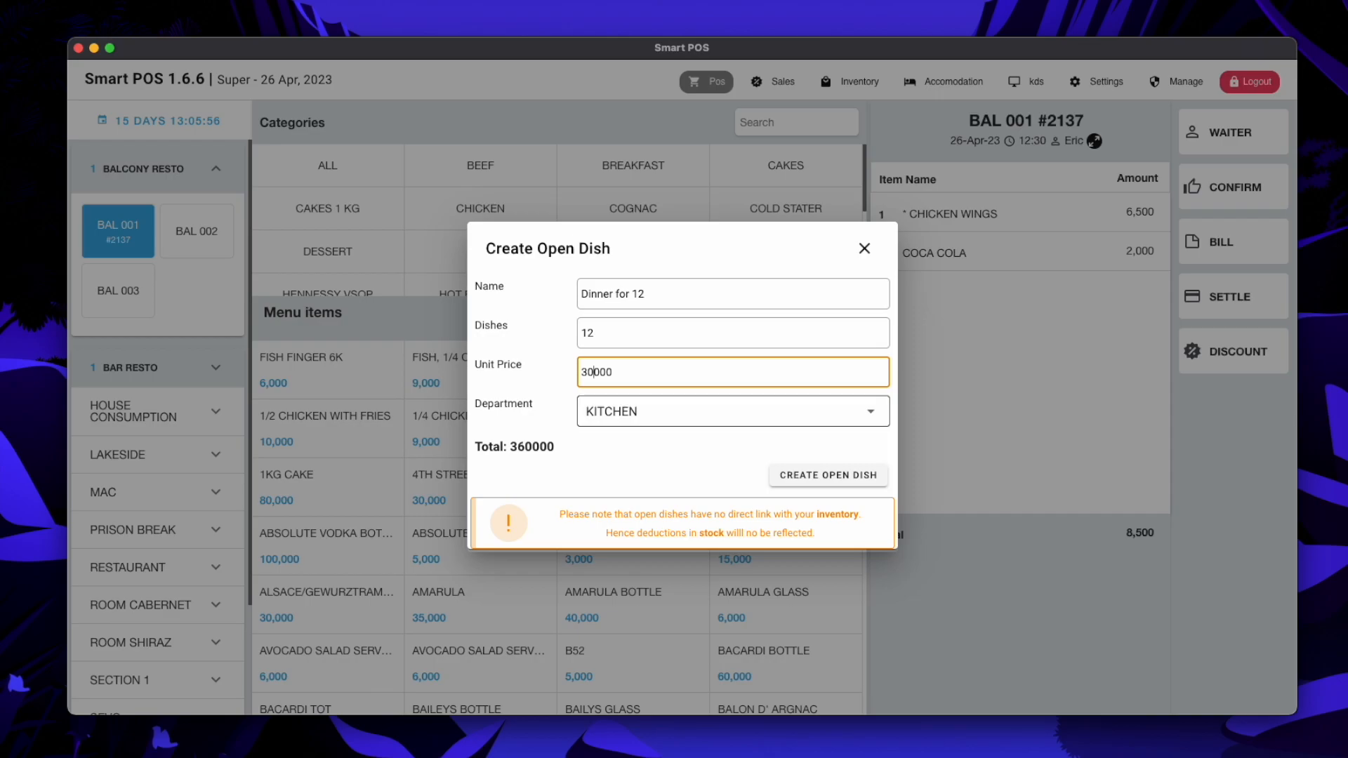
pyautogui.click(849, 477)
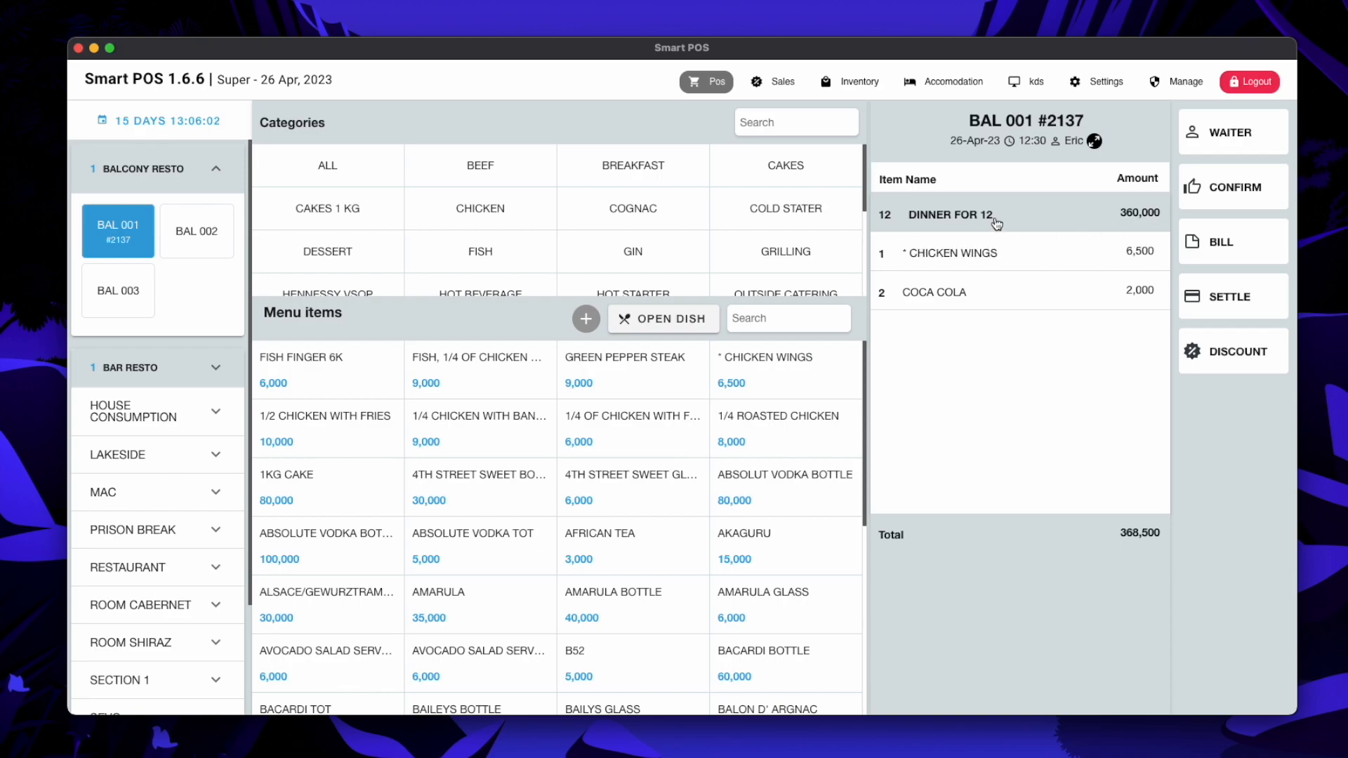
# Save the note 'Chicken, Goat ribs and white rice' on the Dinner for 12 item
pyautogui.click(955, 217)
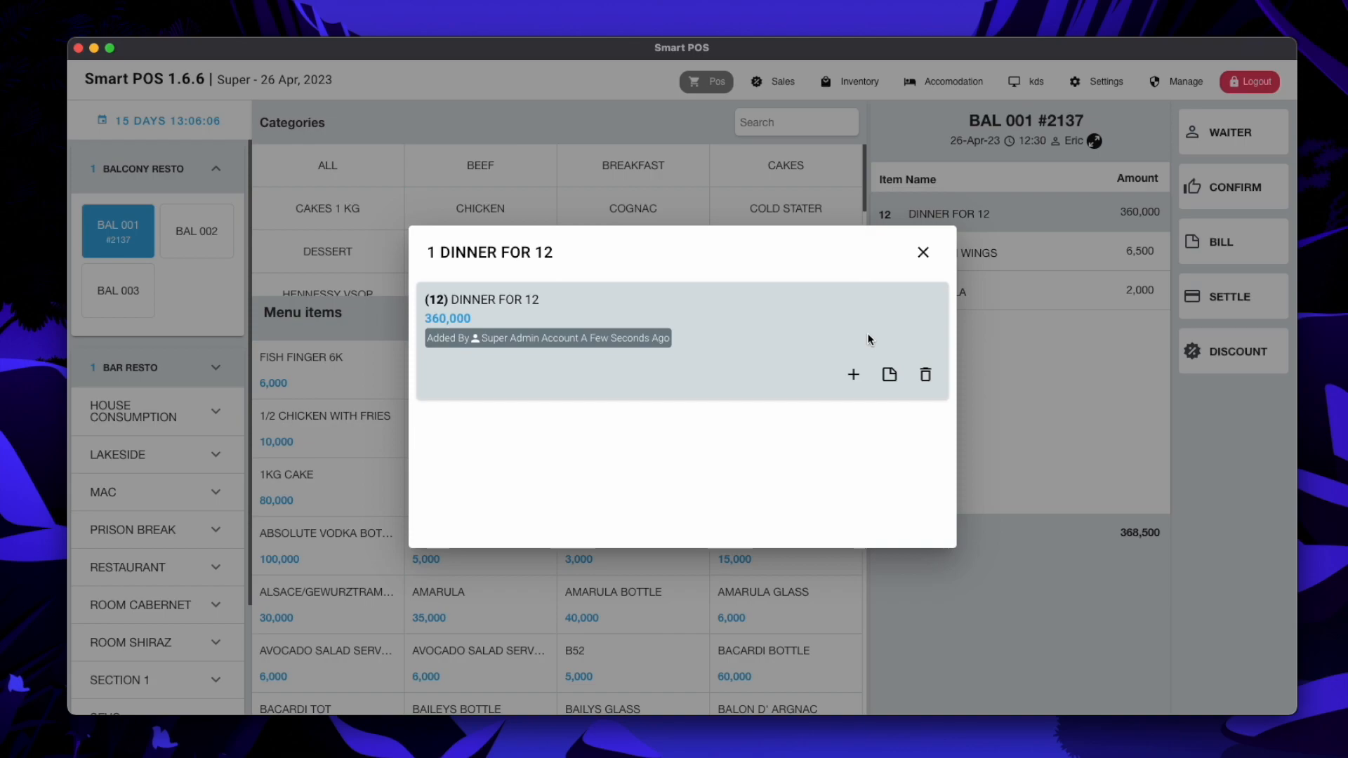
pyautogui.click(889, 374)
pyautogui.click(489, 376)
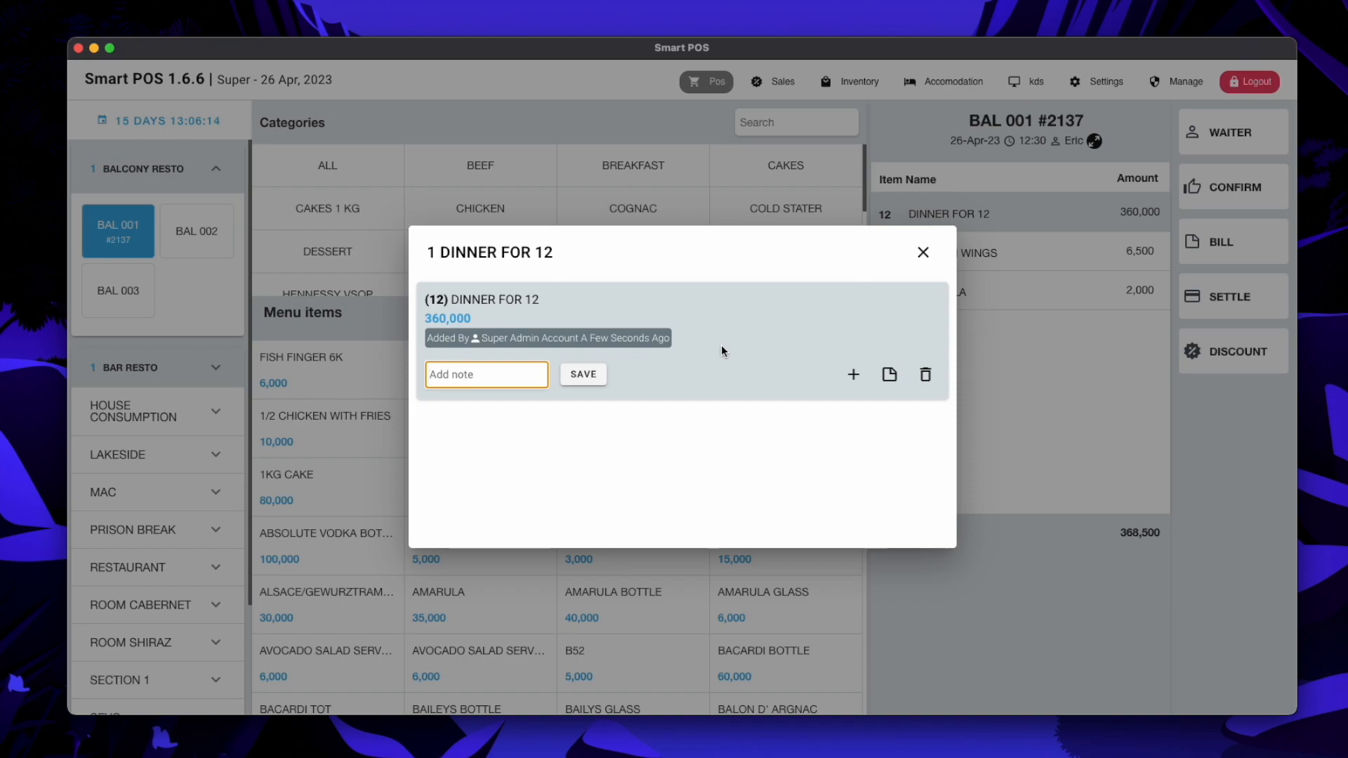
pyautogui.write('Chicken,')
pyautogui.write(' Goat ribs')
pyautogui.write(' and ')
pyautogui.write('white rice')
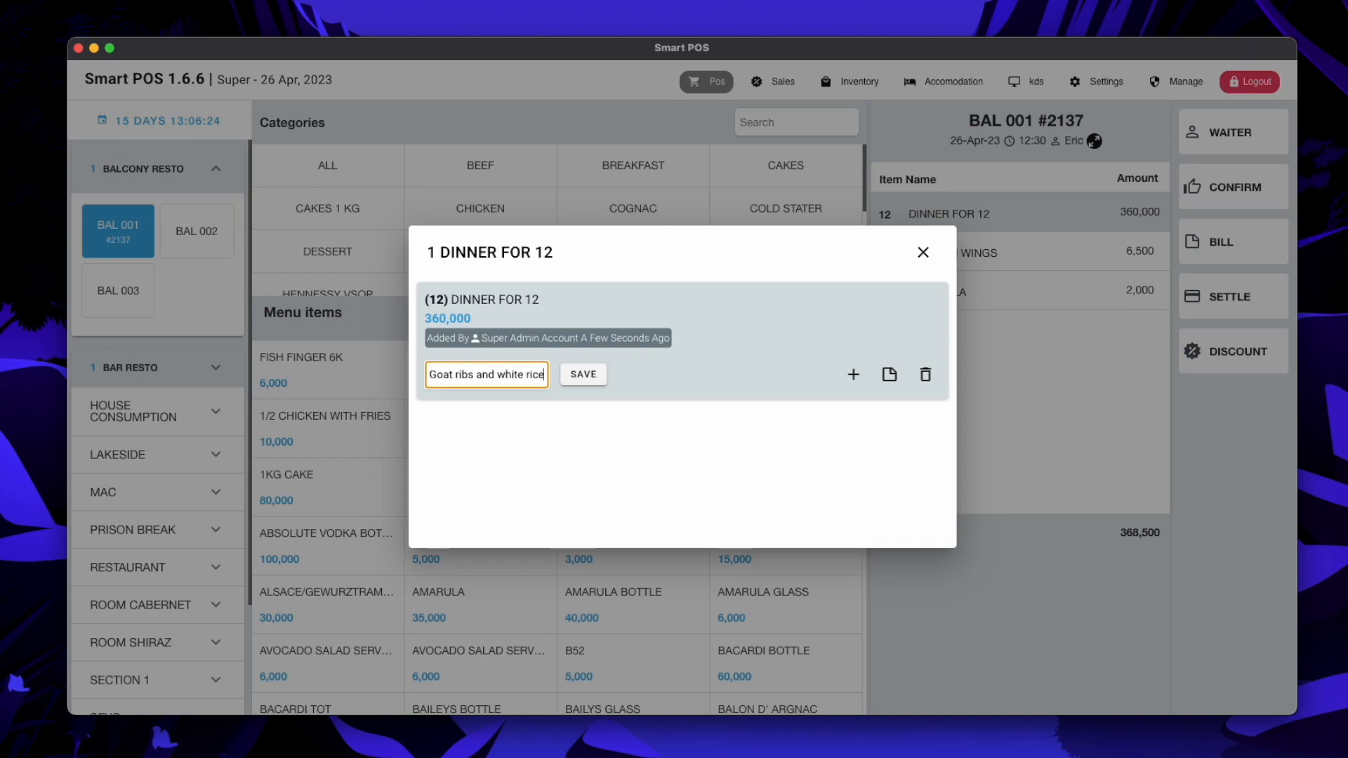
pyautogui.click(583, 375)
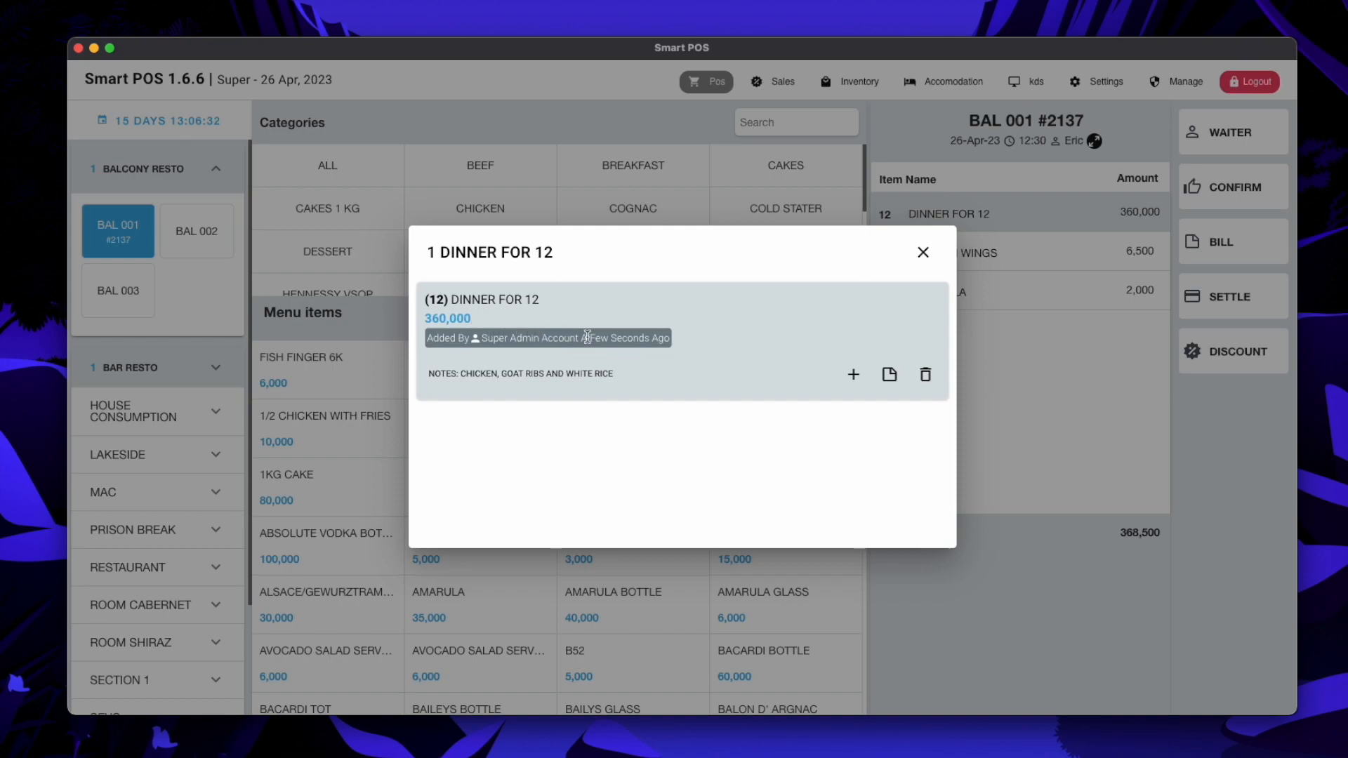
pyautogui.click(923, 254)
# Add open dish 'Drinks for 12': 12 dishes at 20,000 each under the BAR department
pyautogui.click(640, 320)
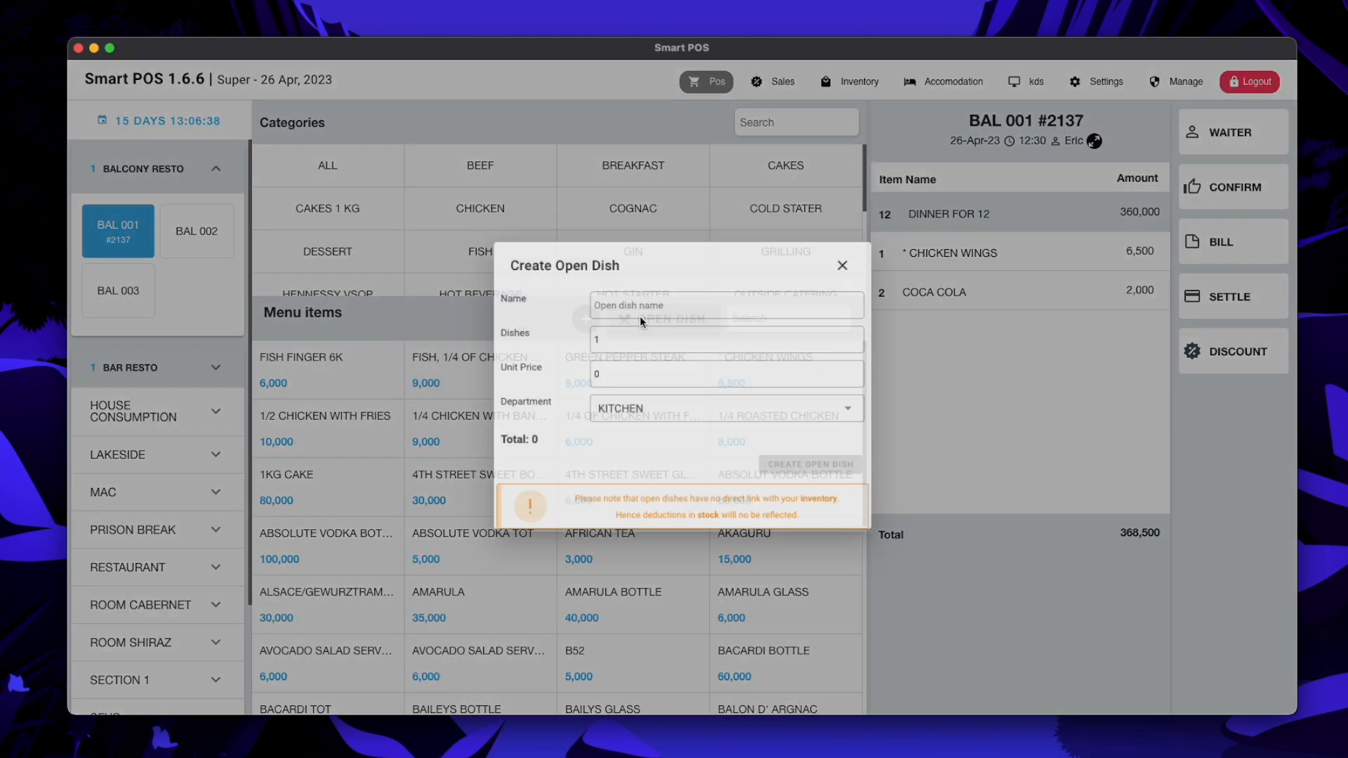
pyautogui.click(627, 296)
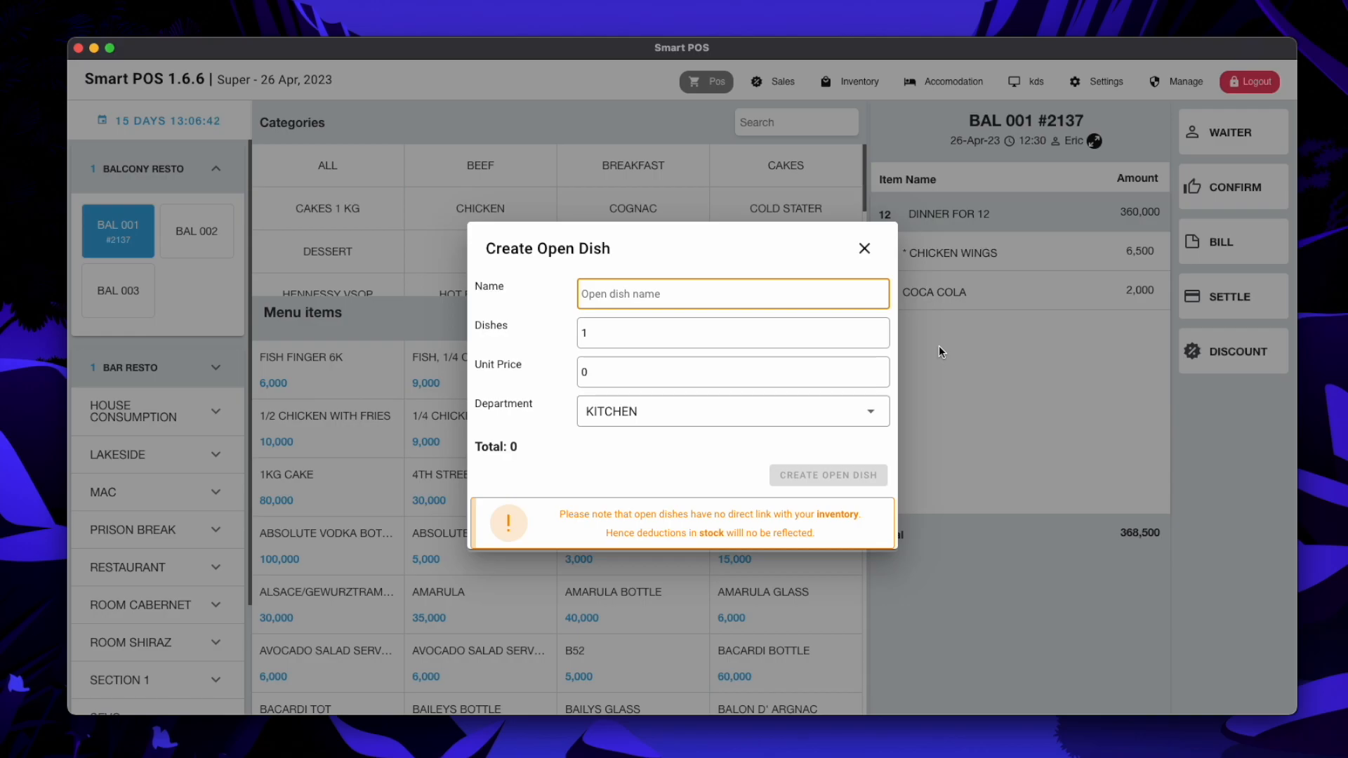
pyautogui.write('Drinks for 12')
pyautogui.click(606, 335)
pyautogui.write('2')
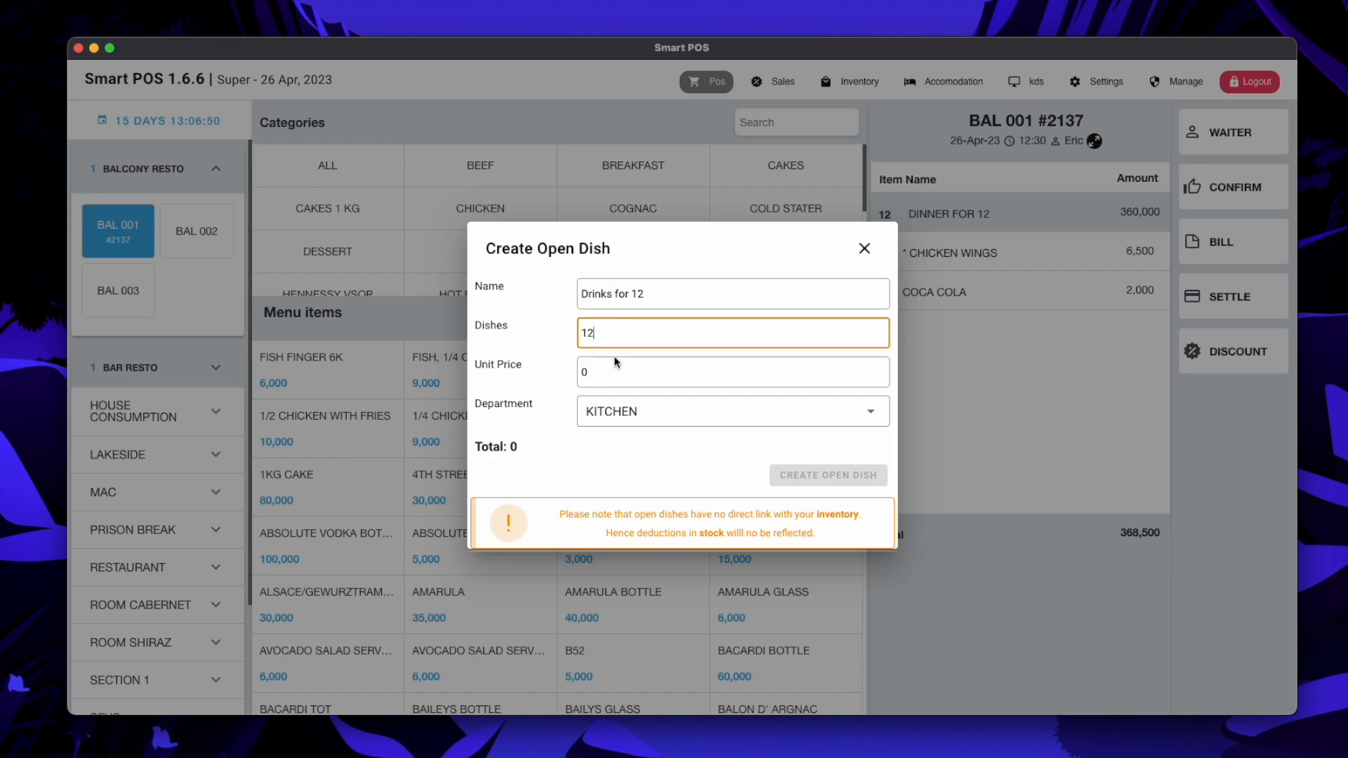
pyautogui.click(594, 372)
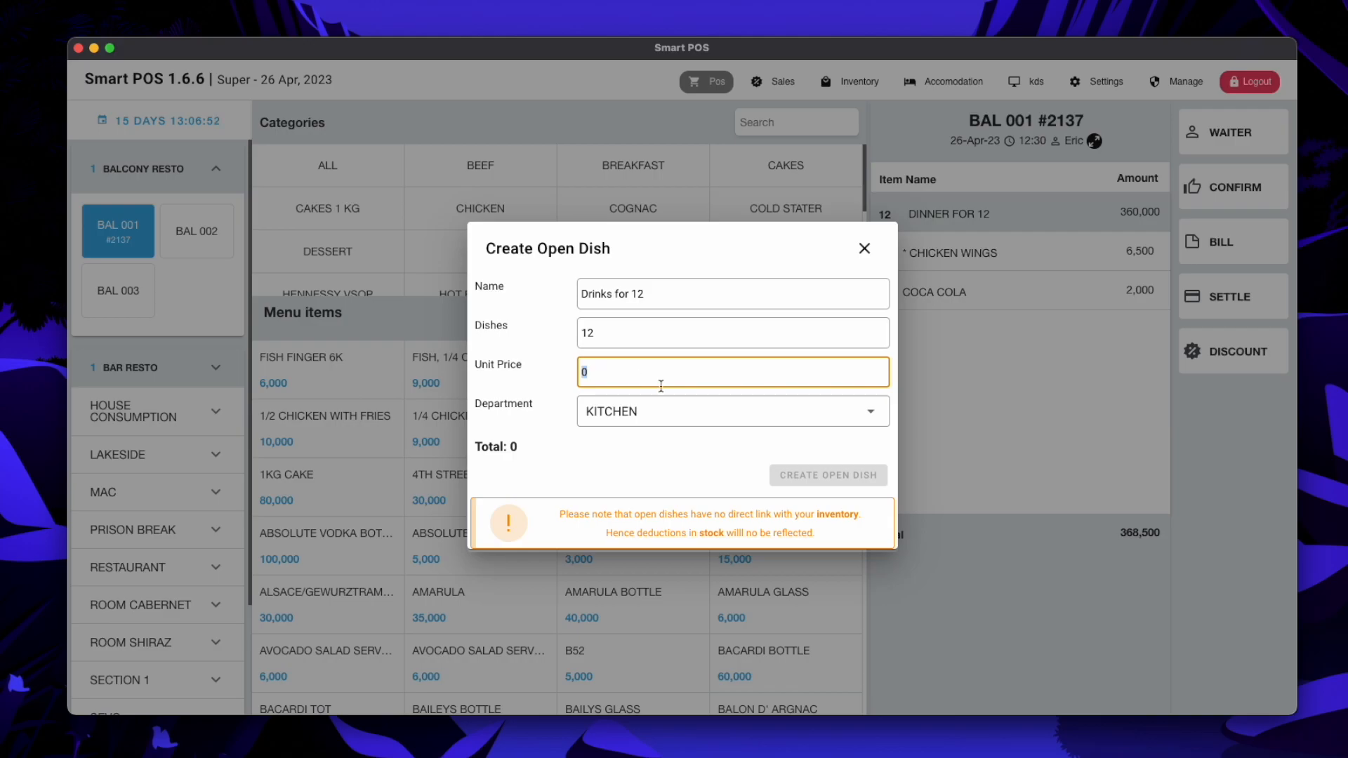
pyautogui.write('20')
pyautogui.write('000')
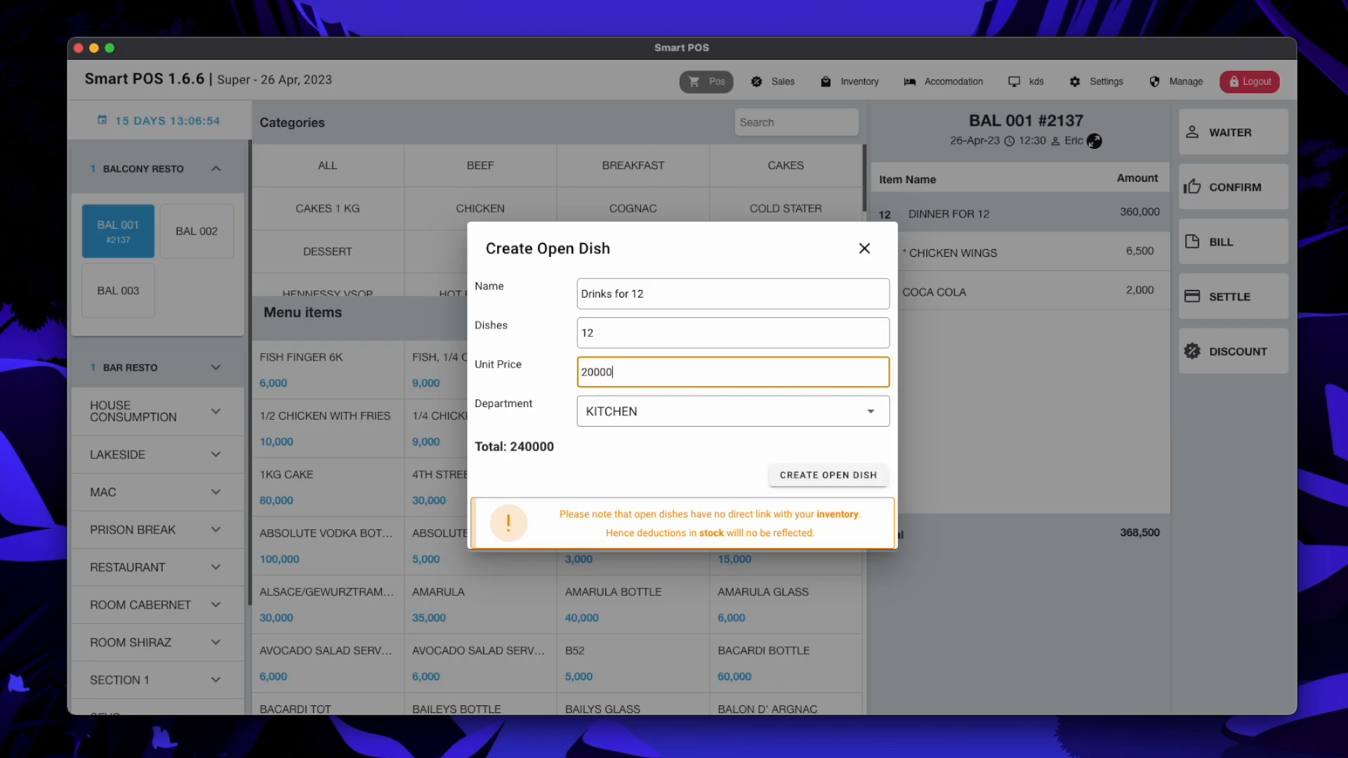
pyautogui.click(690, 409)
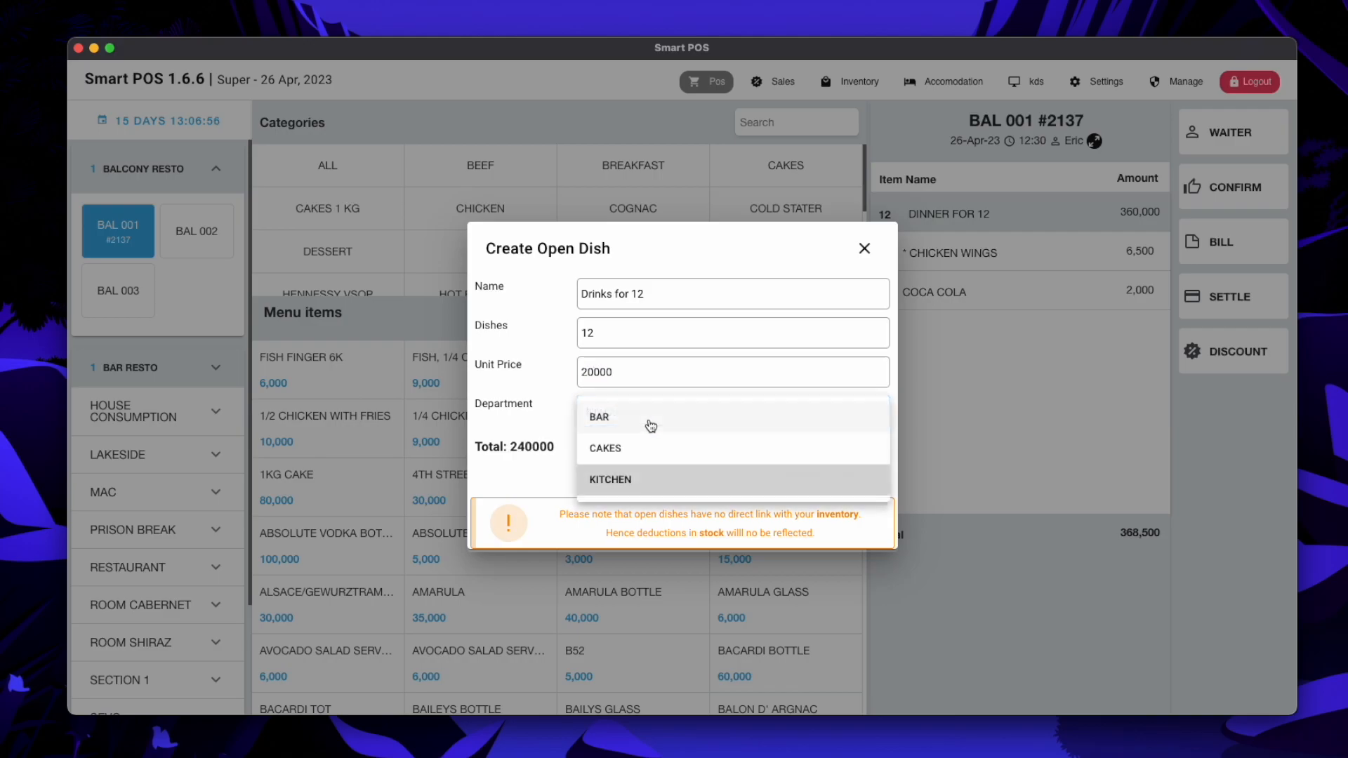
pyautogui.click(601, 419)
pyautogui.click(842, 484)
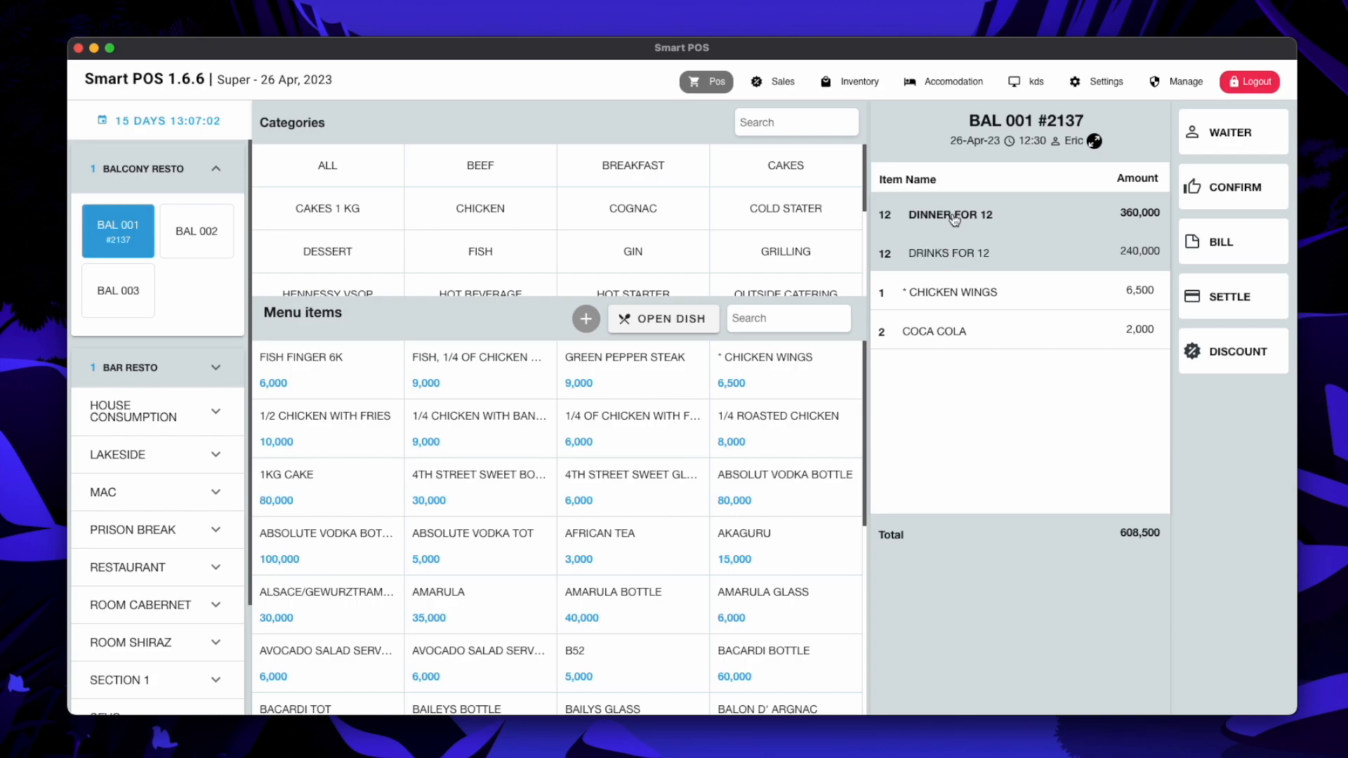
# Save the note '2 soft drinks for each' on the Drinks for 12 item
pyautogui.click(972, 254)
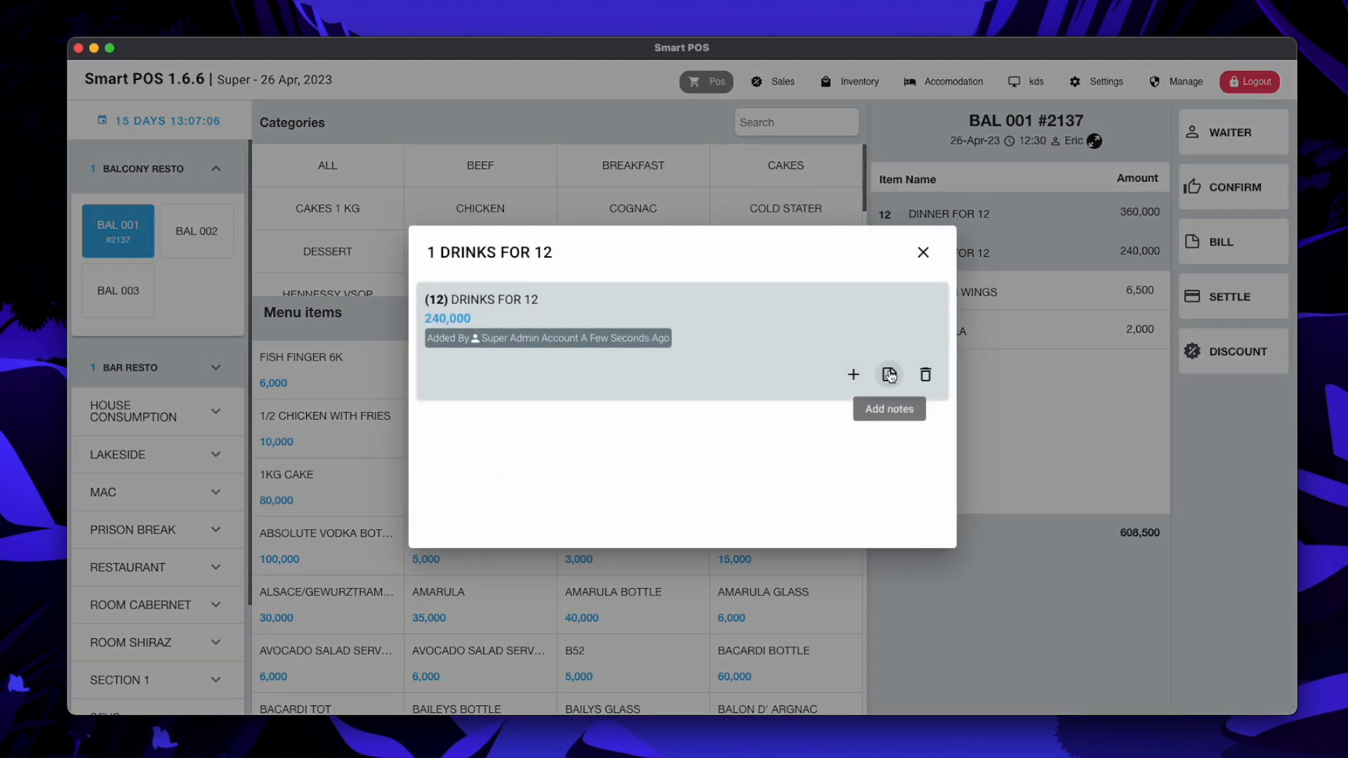
pyautogui.click(890, 376)
pyautogui.click(479, 373)
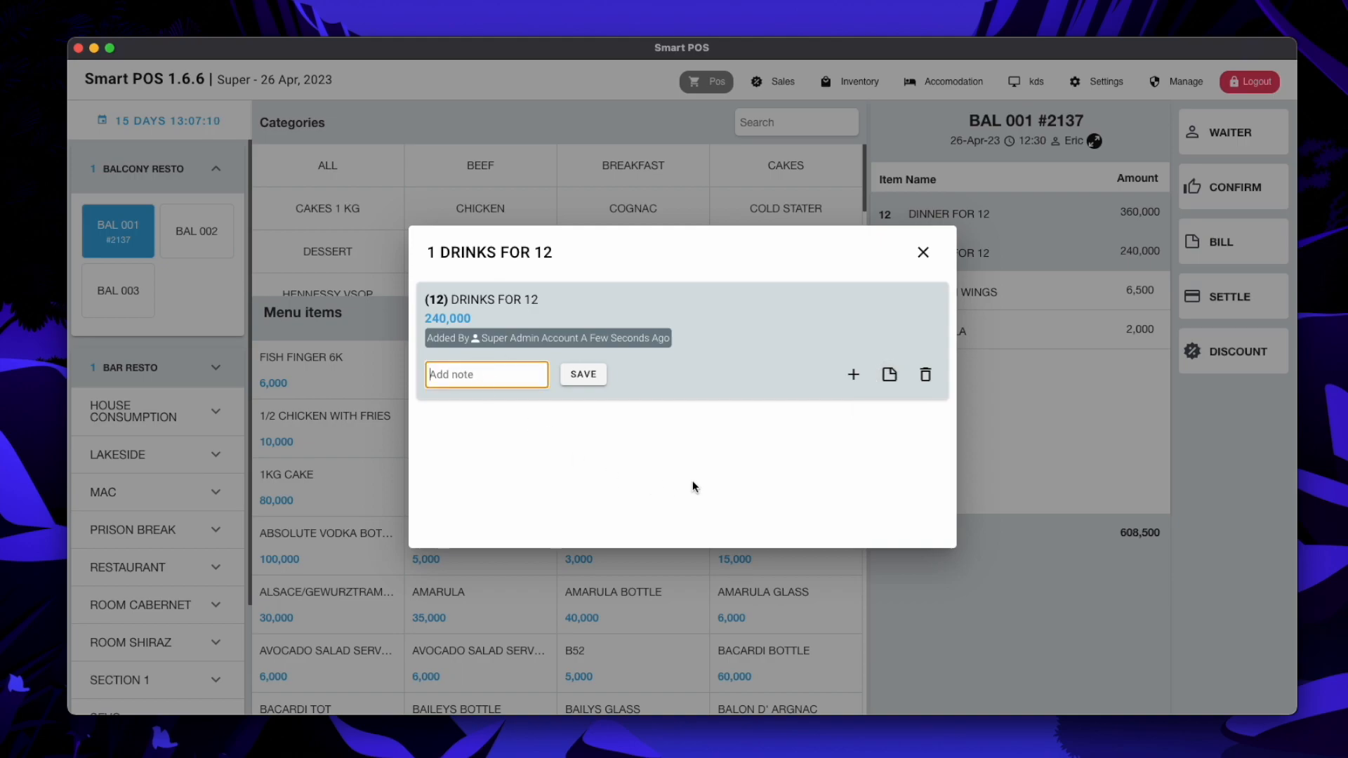
pyautogui.write('2 softw')
pyautogui.press('BackSpace')
pyautogui.write('drinks for each')
pyautogui.click(583, 374)
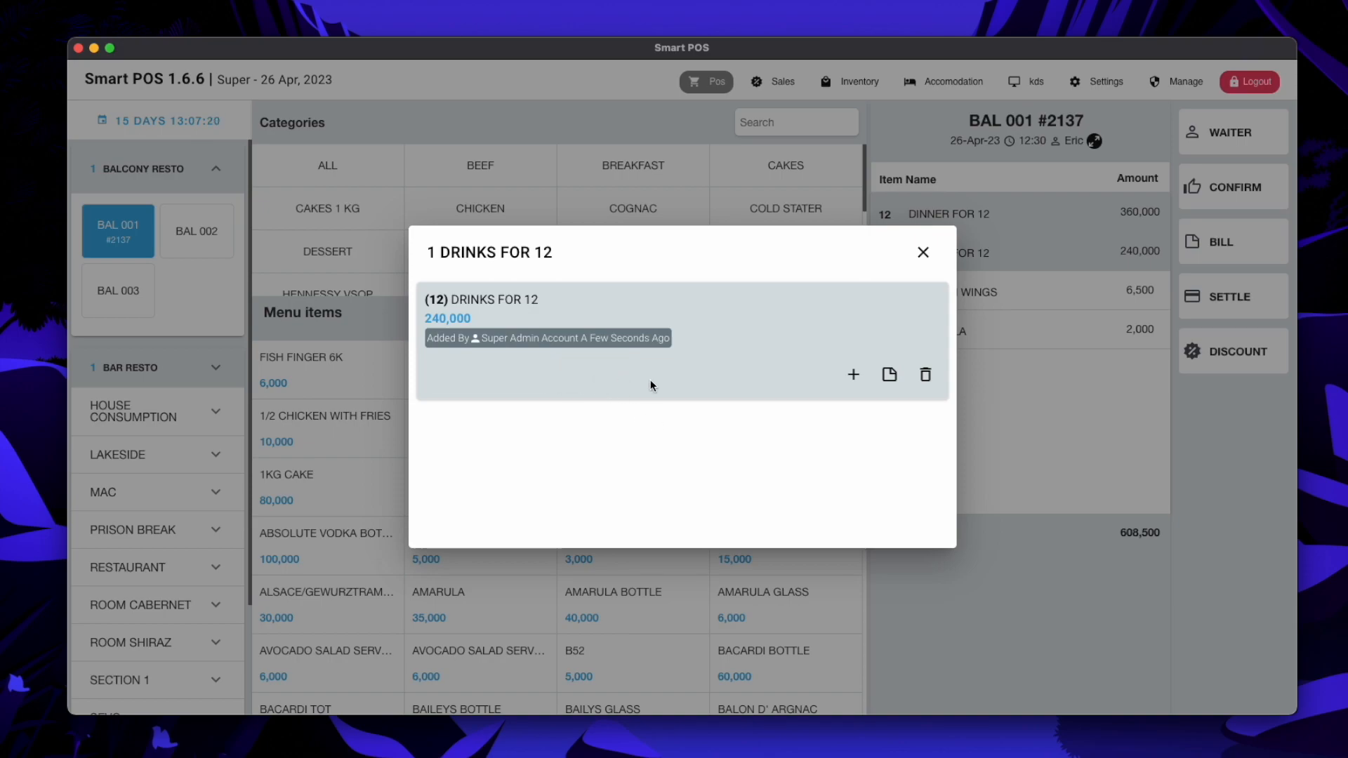
pyautogui.click(922, 252)
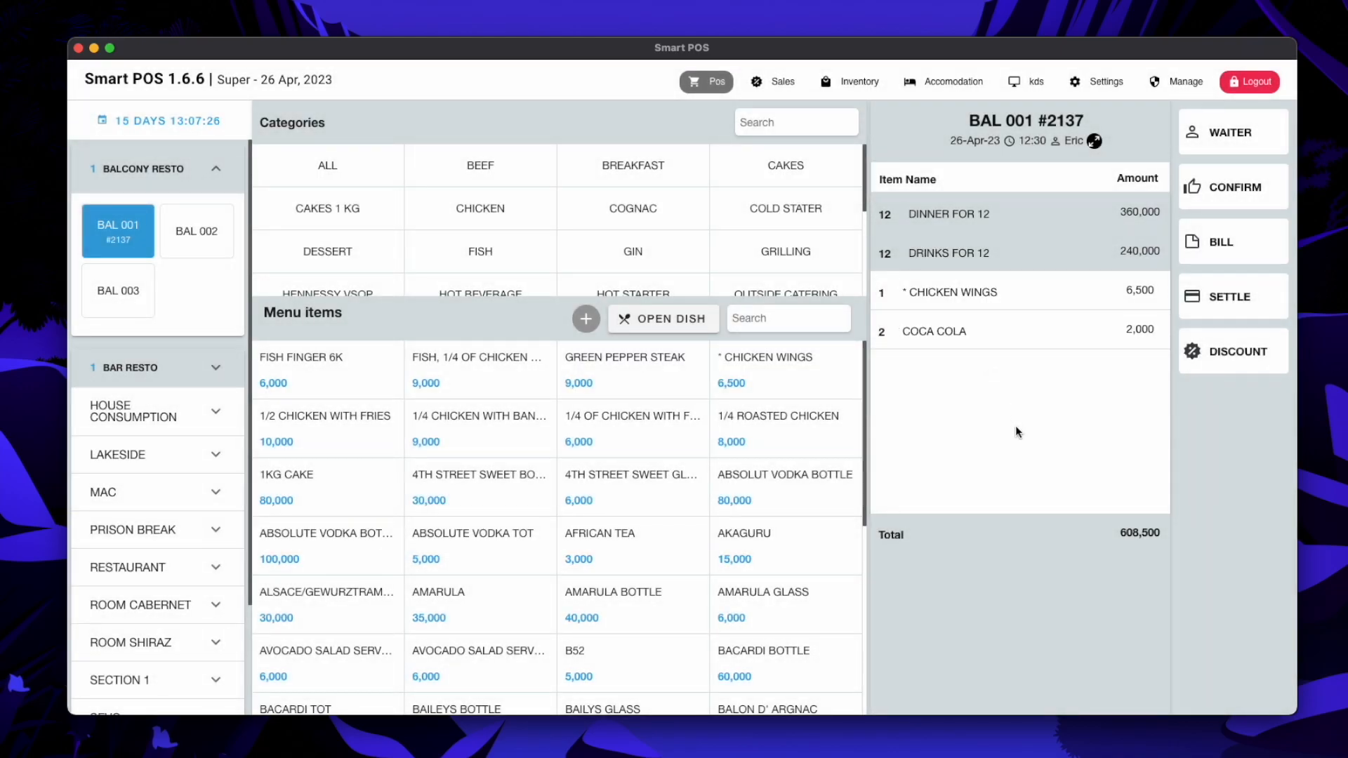
# Confirm the new items and check them on the kitchen display filtered by BAR, then KITCHEN
pyautogui.click(1225, 199)
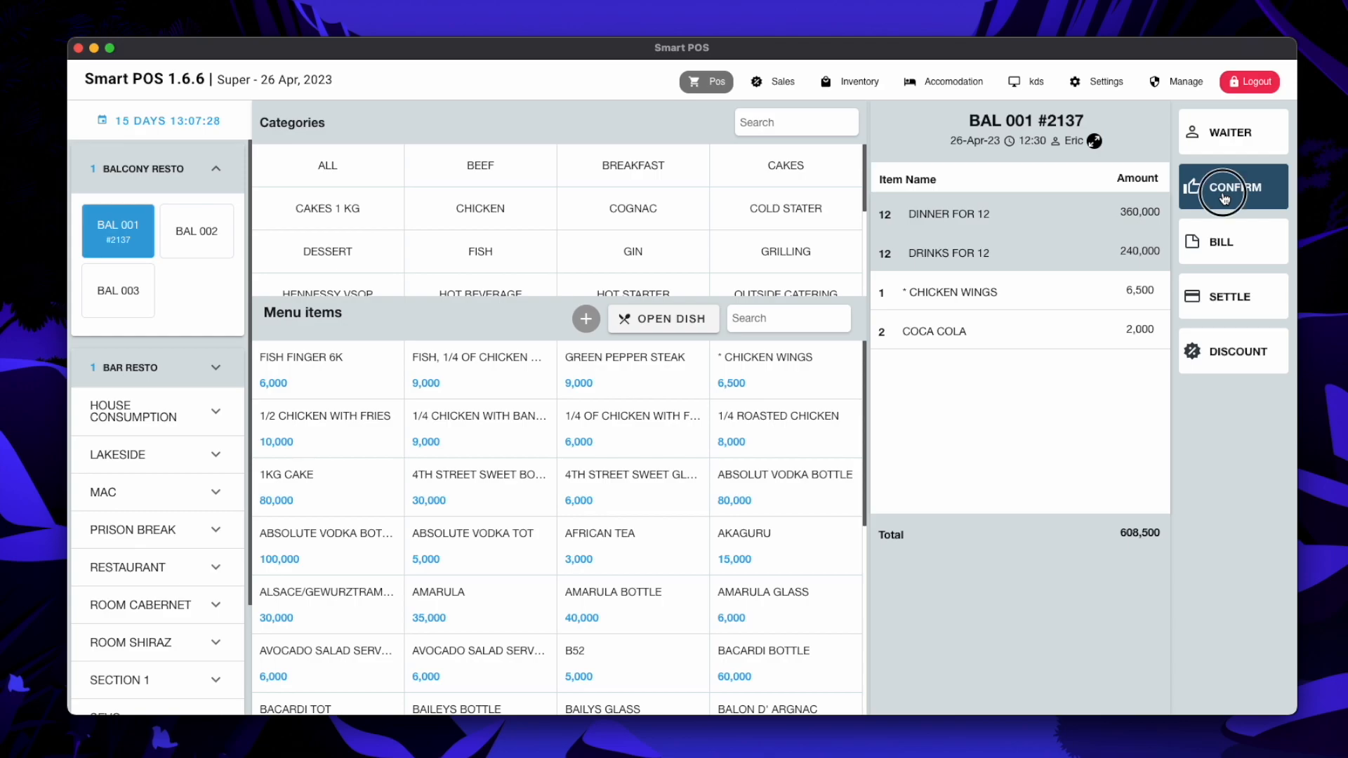
pyautogui.click(1030, 83)
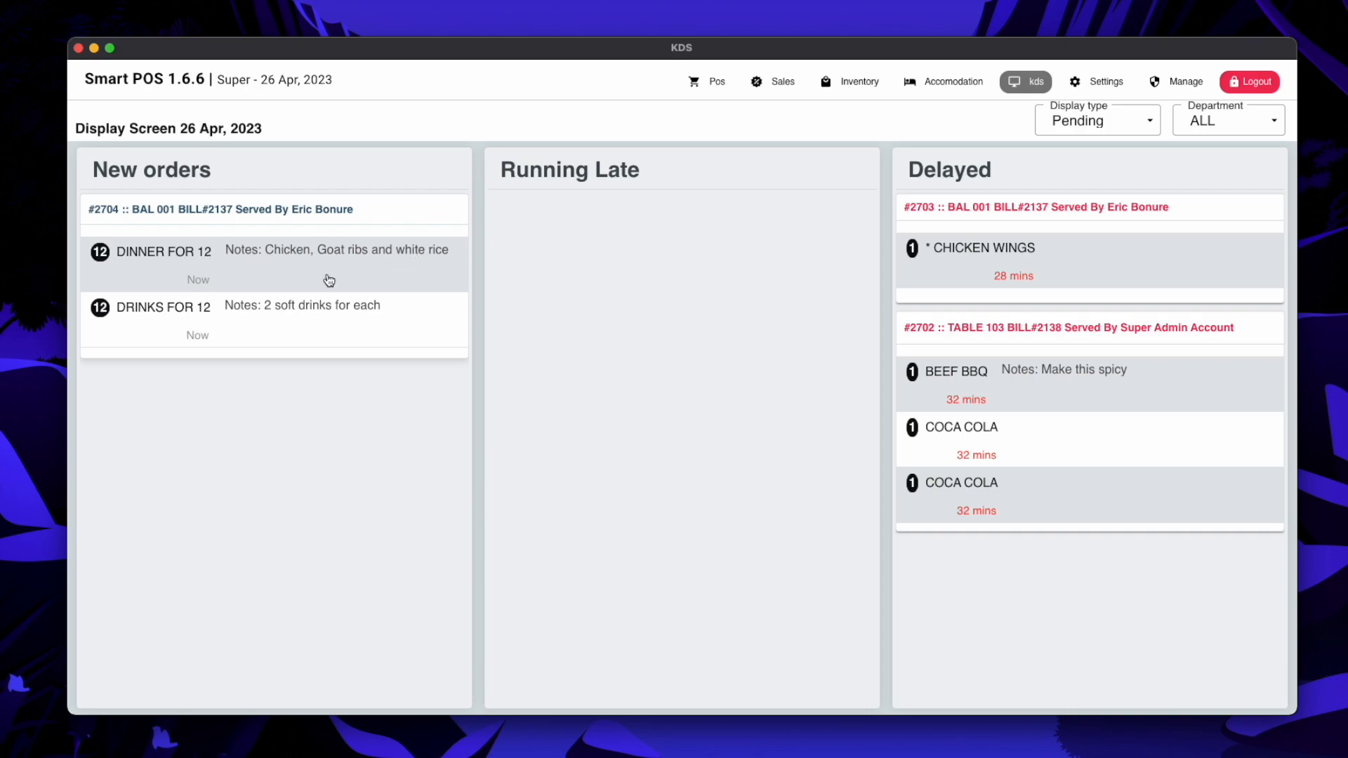
pyautogui.click(1236, 121)
pyautogui.click(1213, 173)
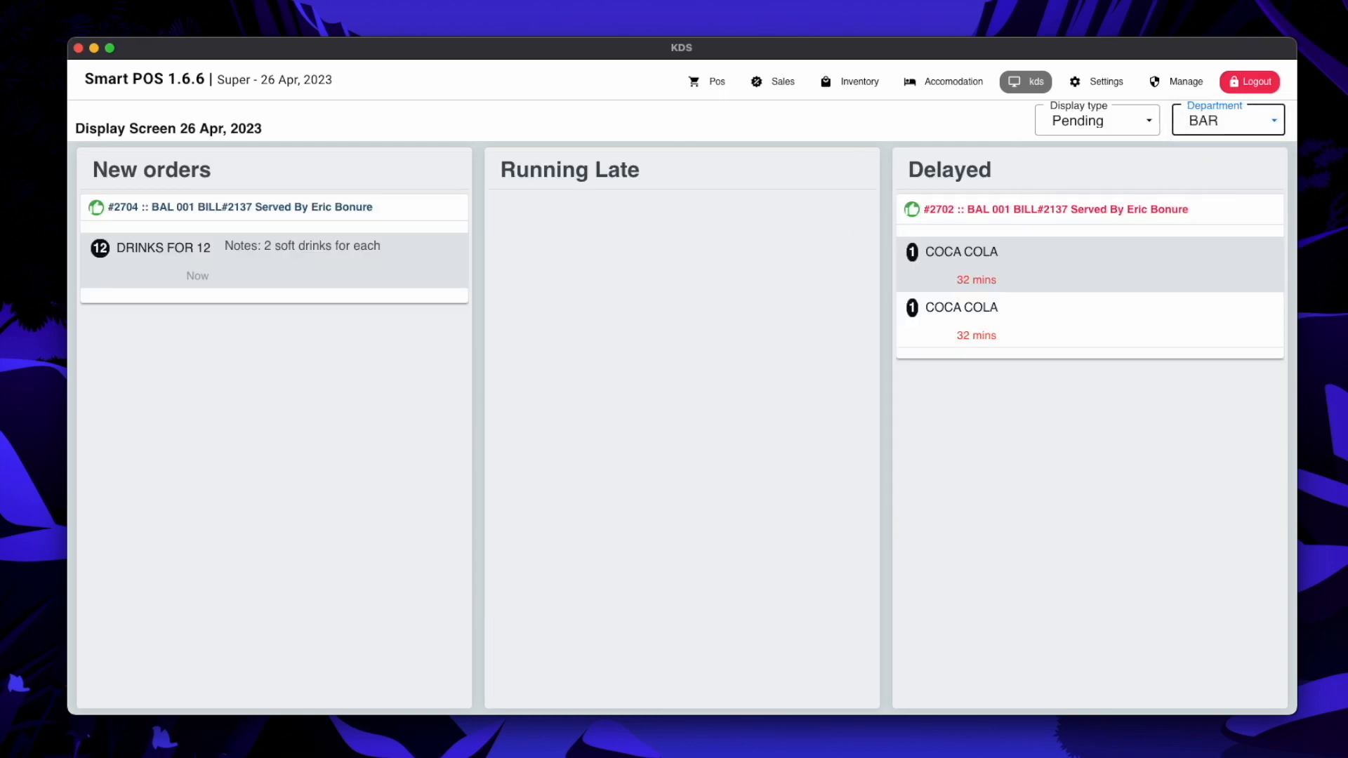
pyautogui.click(1261, 128)
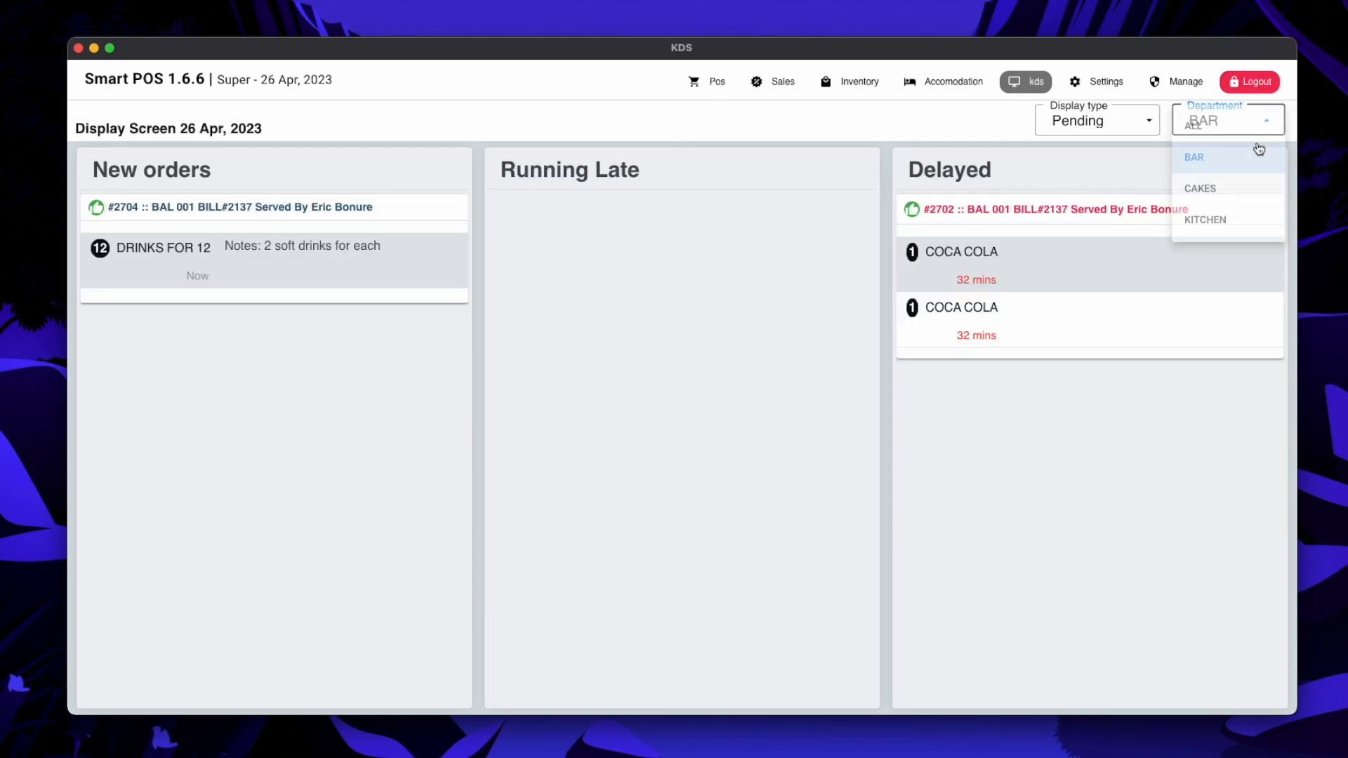
pyautogui.click(1227, 220)
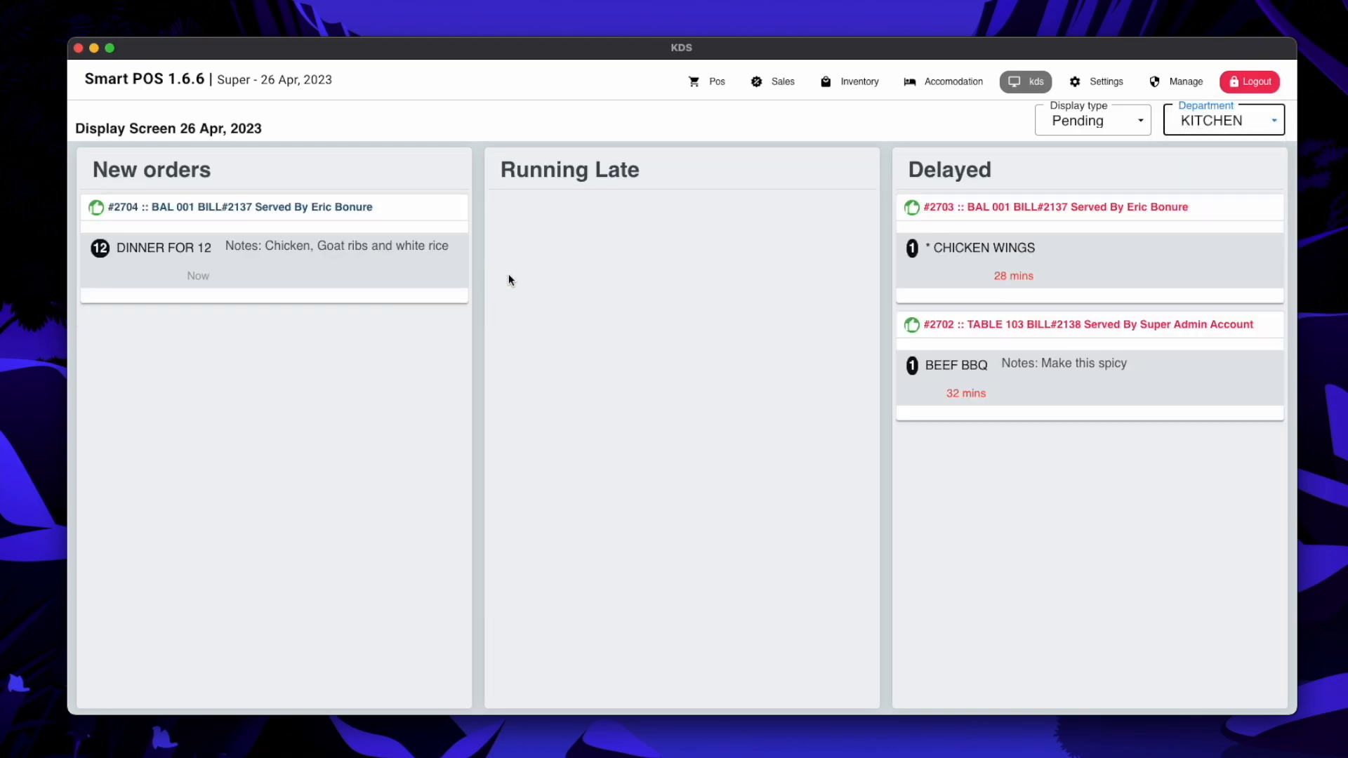
pyautogui.click(707, 81)
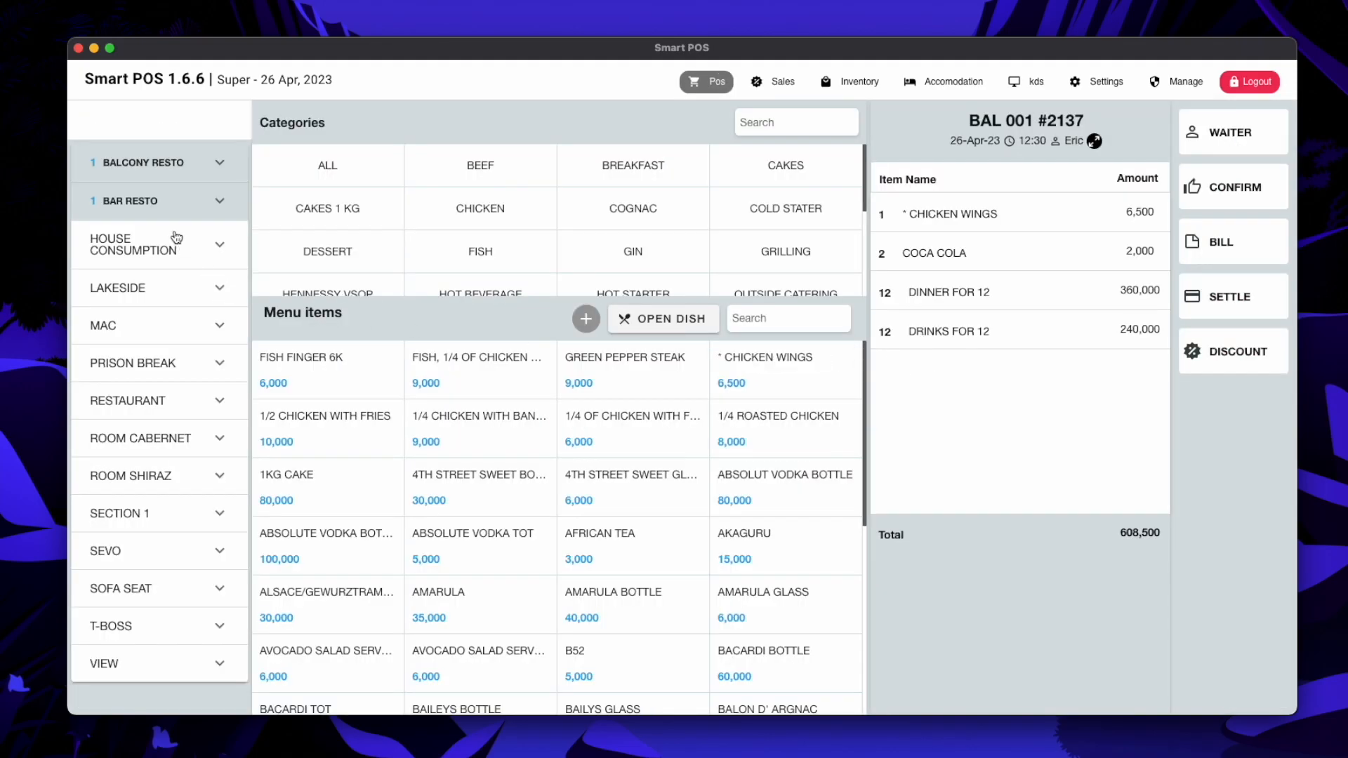
# Expand the Bar Resto tables, then preview and close tax invoice 2137 totalling 608,500
pyautogui.click(186, 205)
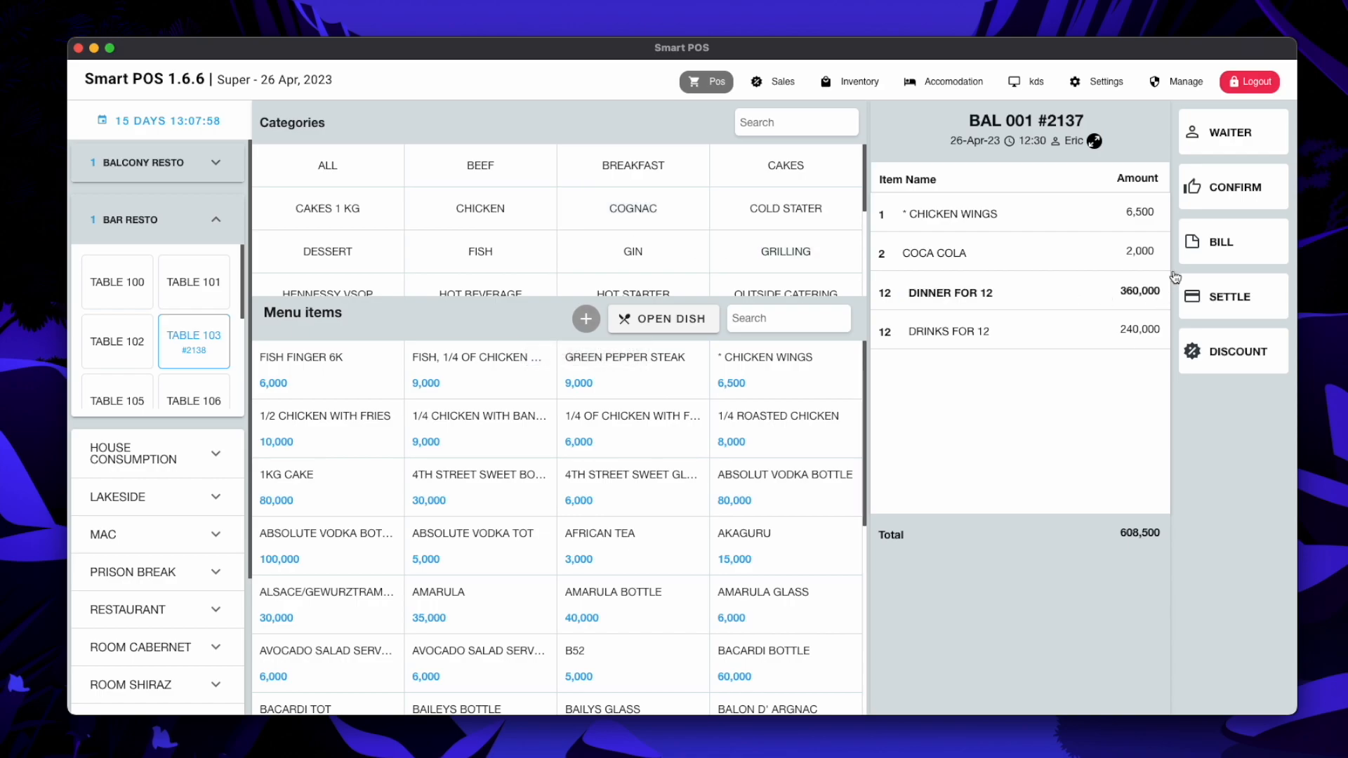
pyautogui.click(1236, 249)
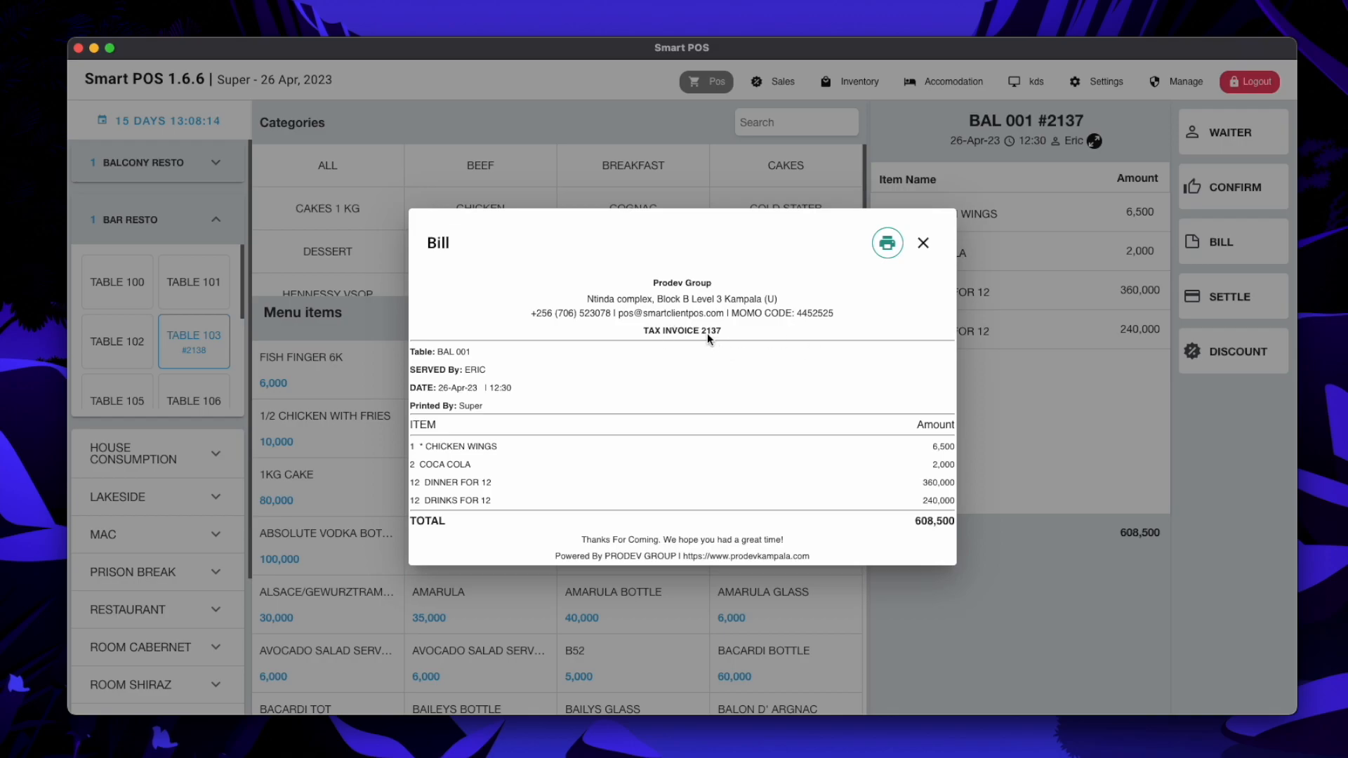
pyautogui.click(925, 245)
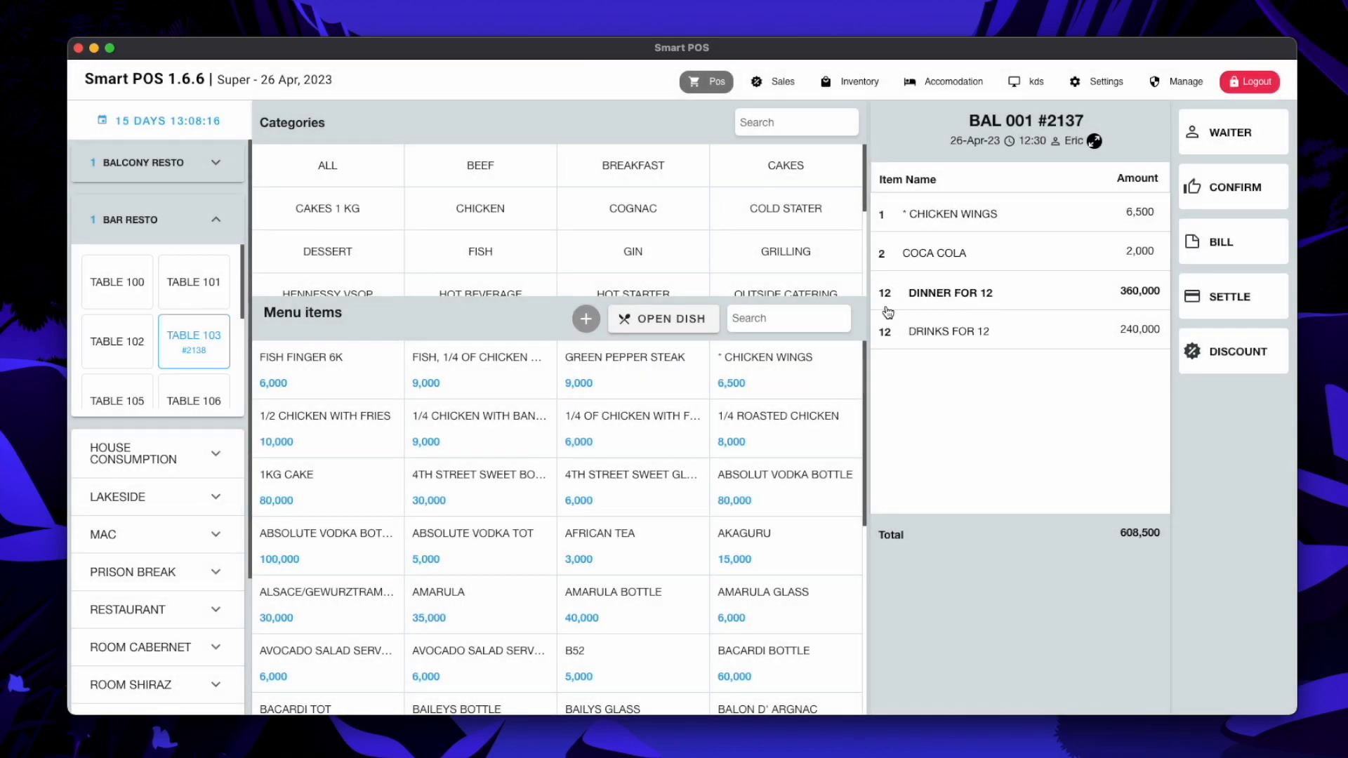
# Open the add-client dialog for order BAL 001 #2137 on its New Client form
pyautogui.click(585, 318)
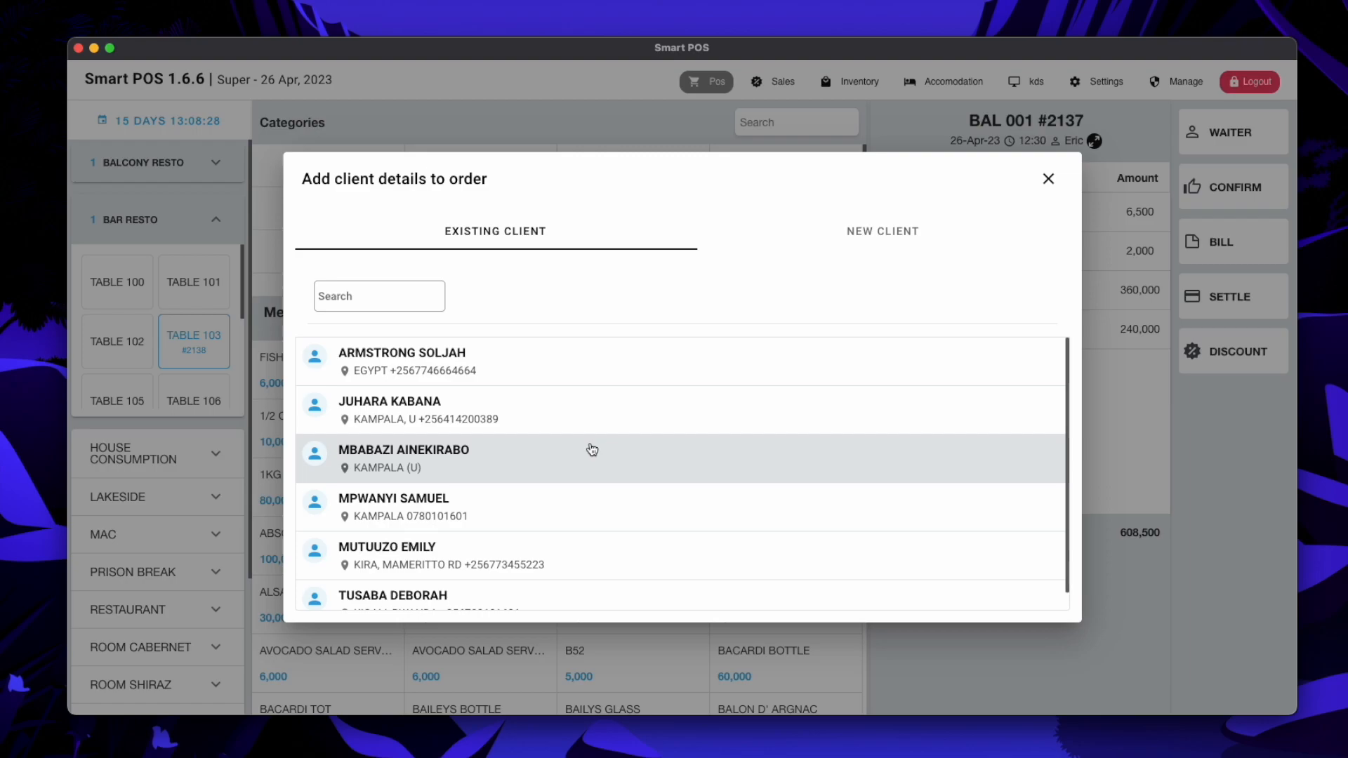
pyautogui.click(853, 239)
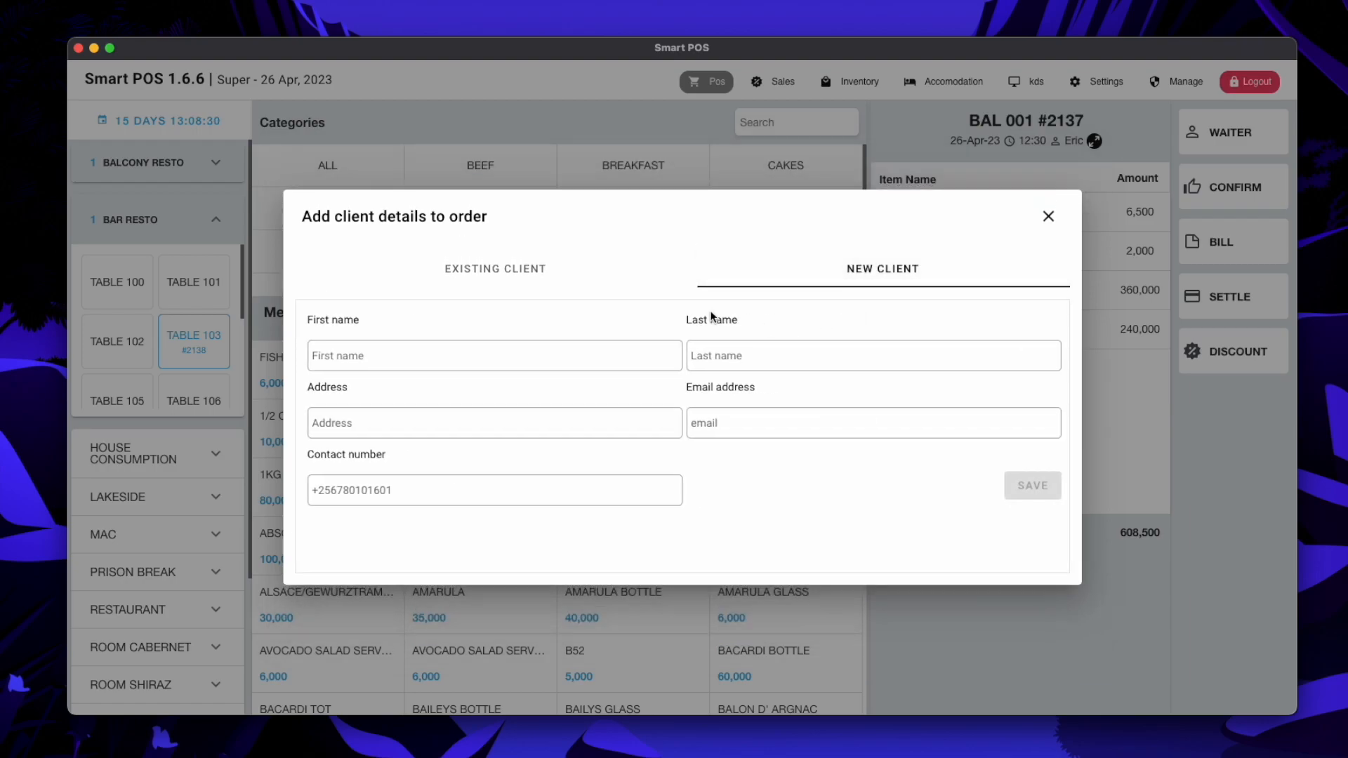
# Close the client form, review the six saved clients under Settings > Clients, and return to POS
pyautogui.click(1048, 217)
pyautogui.click(1106, 82)
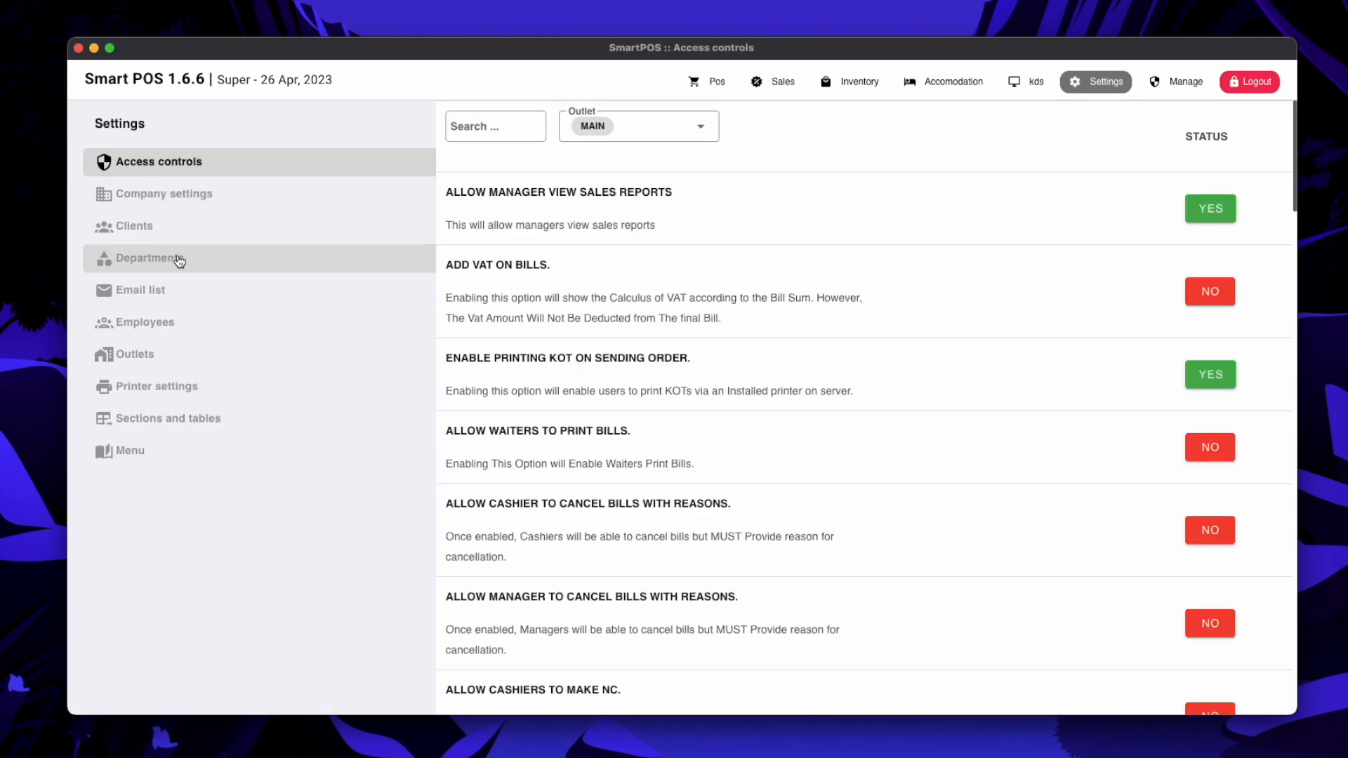
pyautogui.click(157, 230)
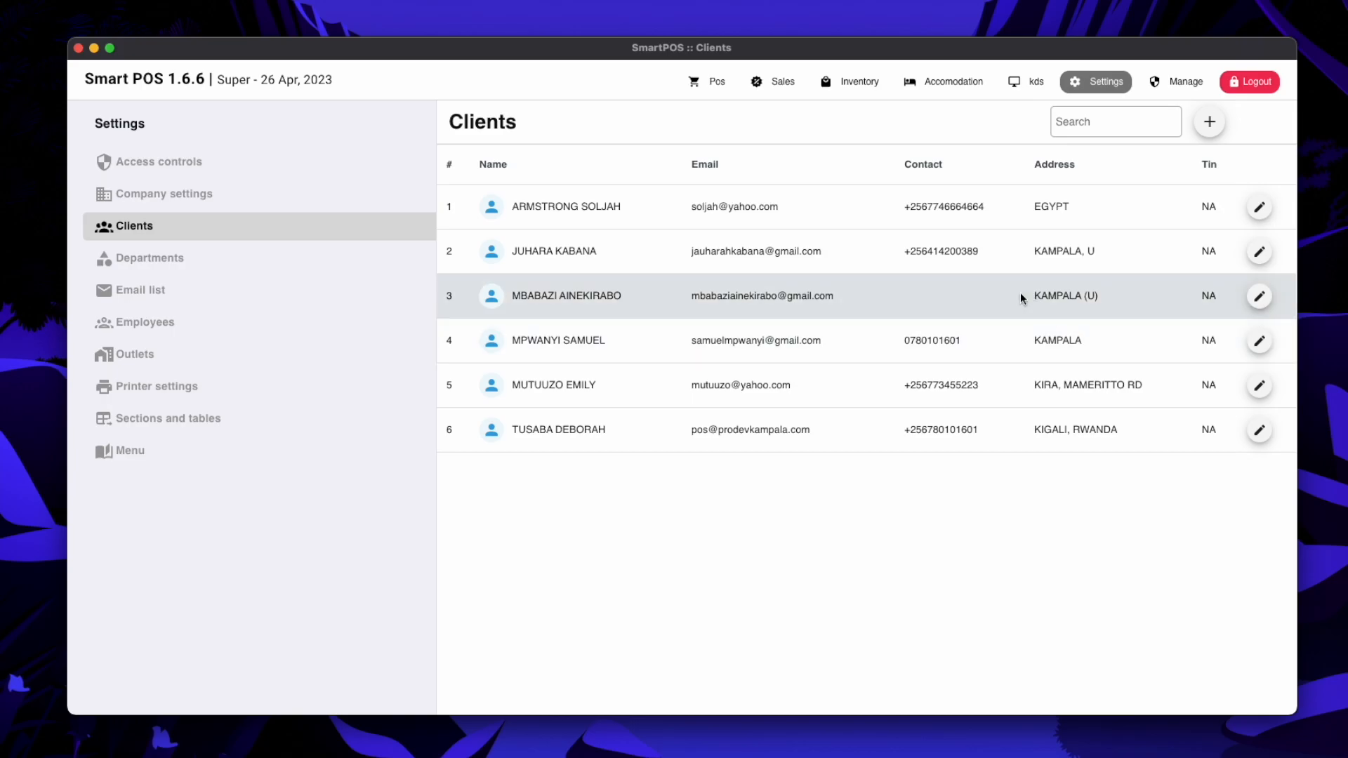
pyautogui.click(714, 90)
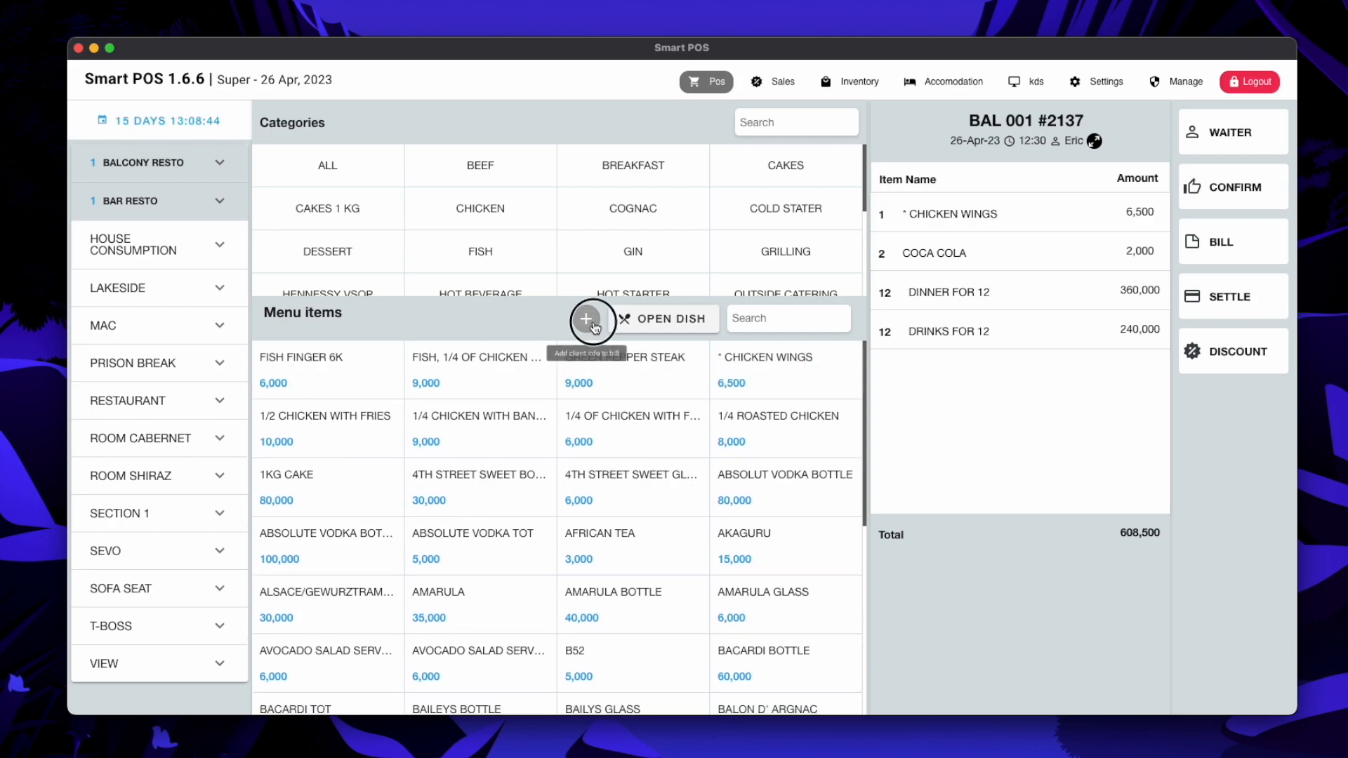
# Begin a new client with first name 'Pro', last name 'Group', and address 'Kira, Uganda'
pyautogui.click(586, 318)
pyautogui.click(868, 230)
pyautogui.click(513, 365)
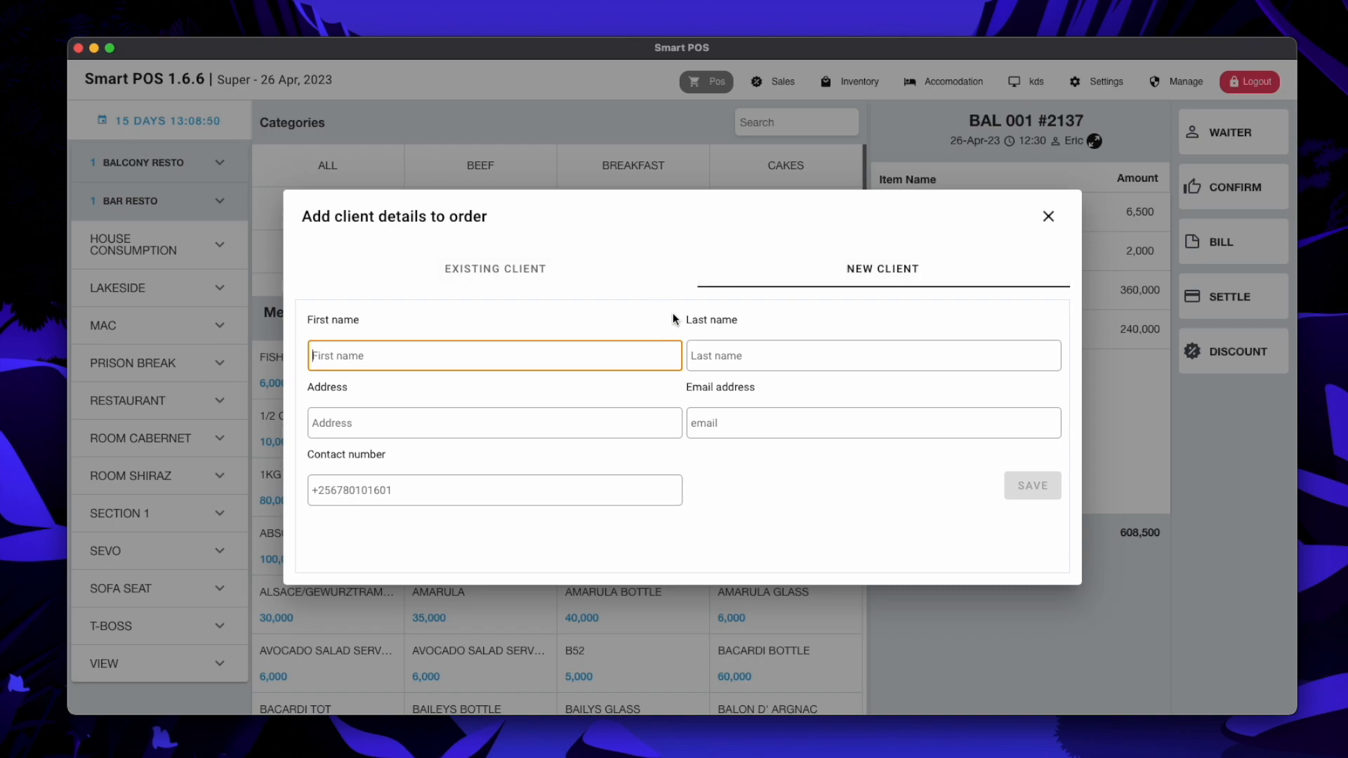
pyautogui.write('Prodev')
pyautogui.press('Tab')
pyautogui.write('Group')
pyautogui.press('Tab')
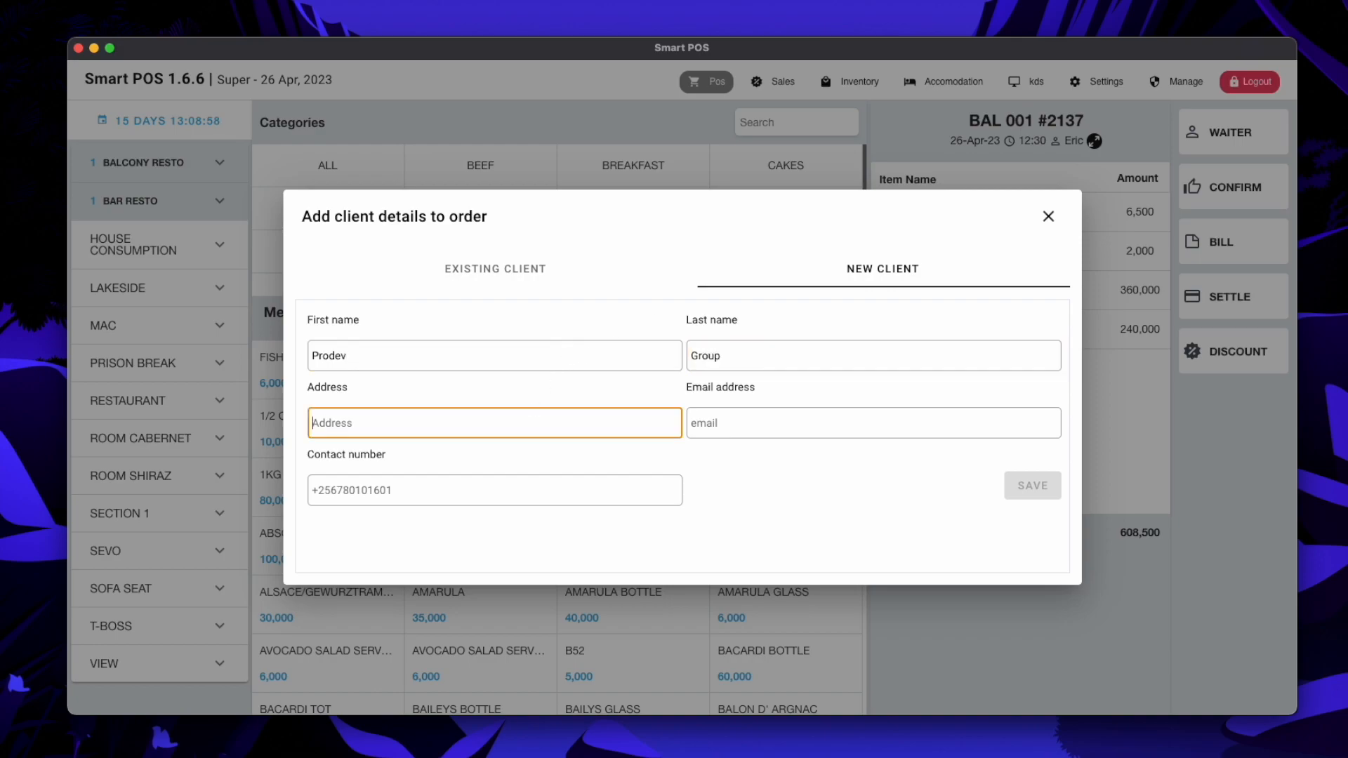
pyautogui.write('Kira, Uganda')
# Fill in the client's e-mail address and contact number, then save the client
pyautogui.press('Tab')
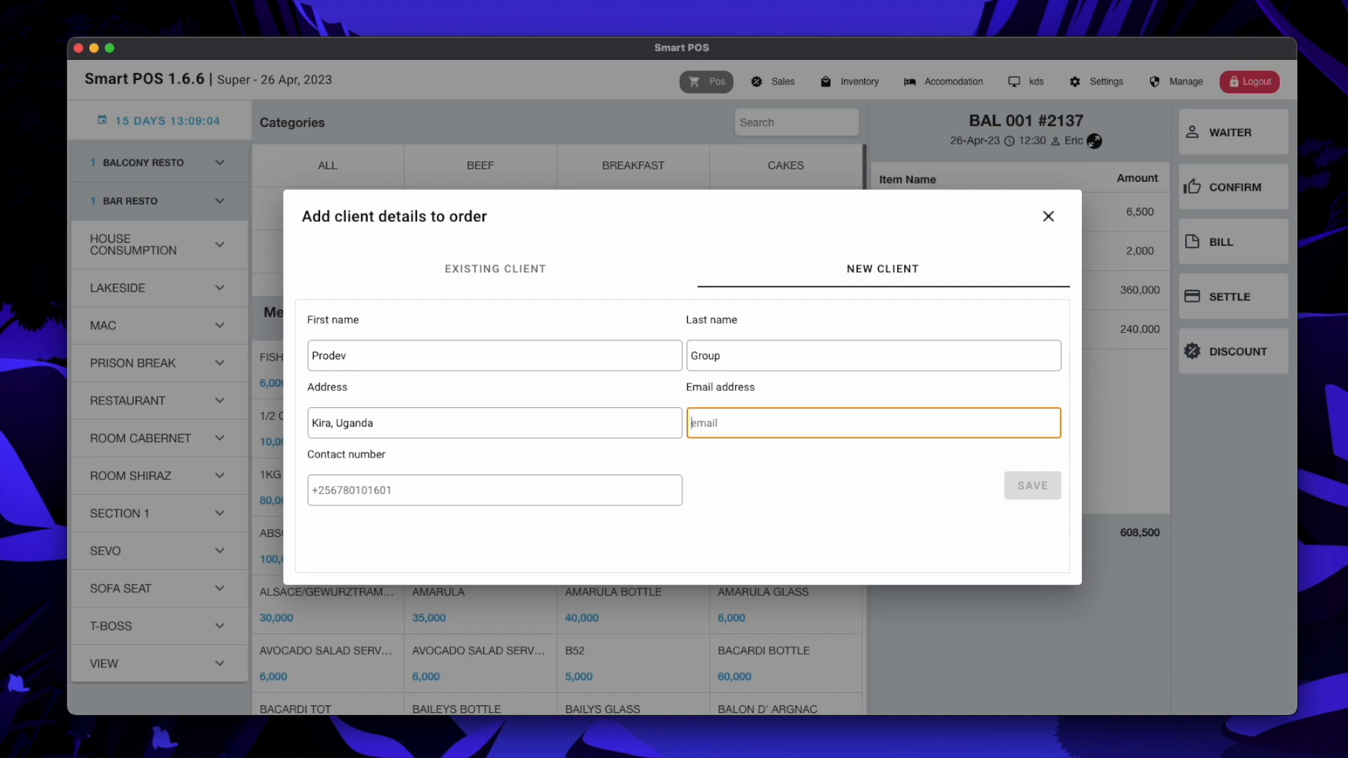
pyautogui.write('p')
pyautogui.press('BackSpace')
pyautogui.press('Tab')
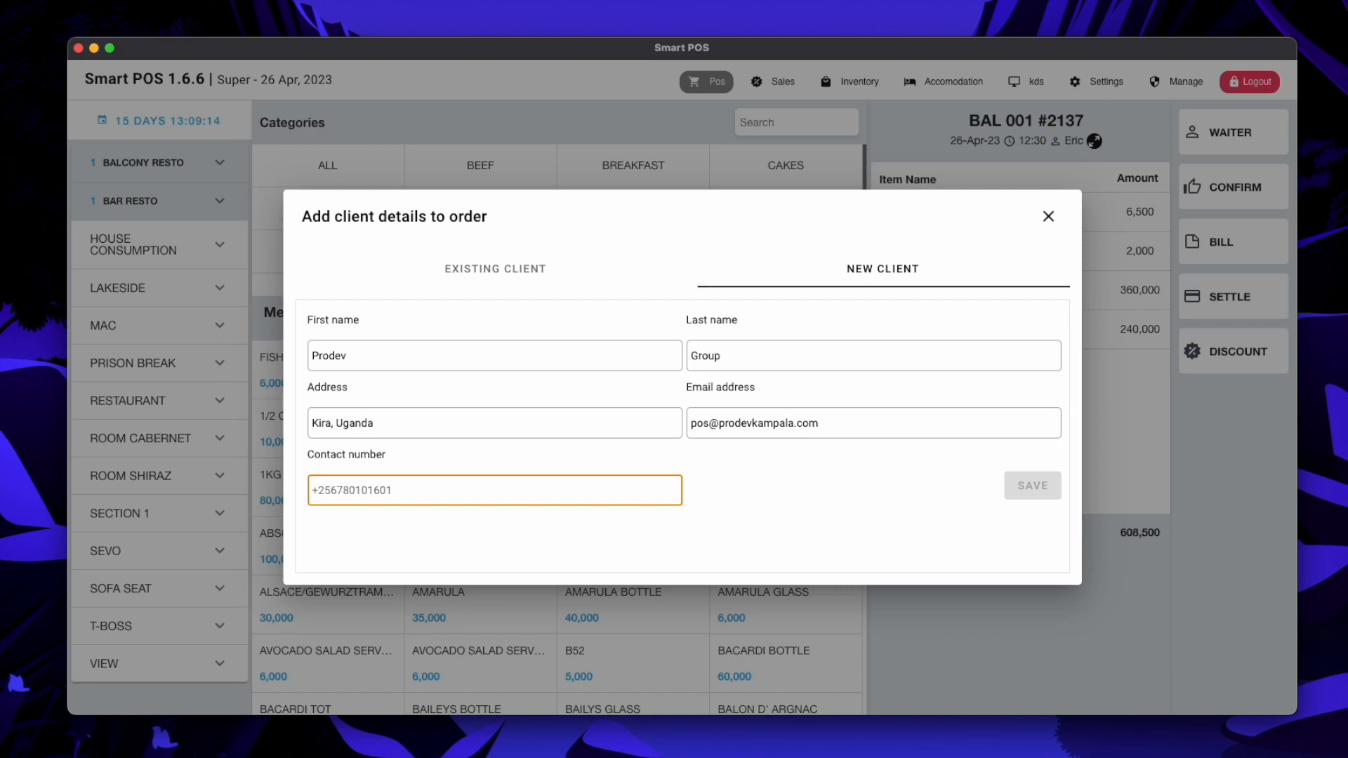
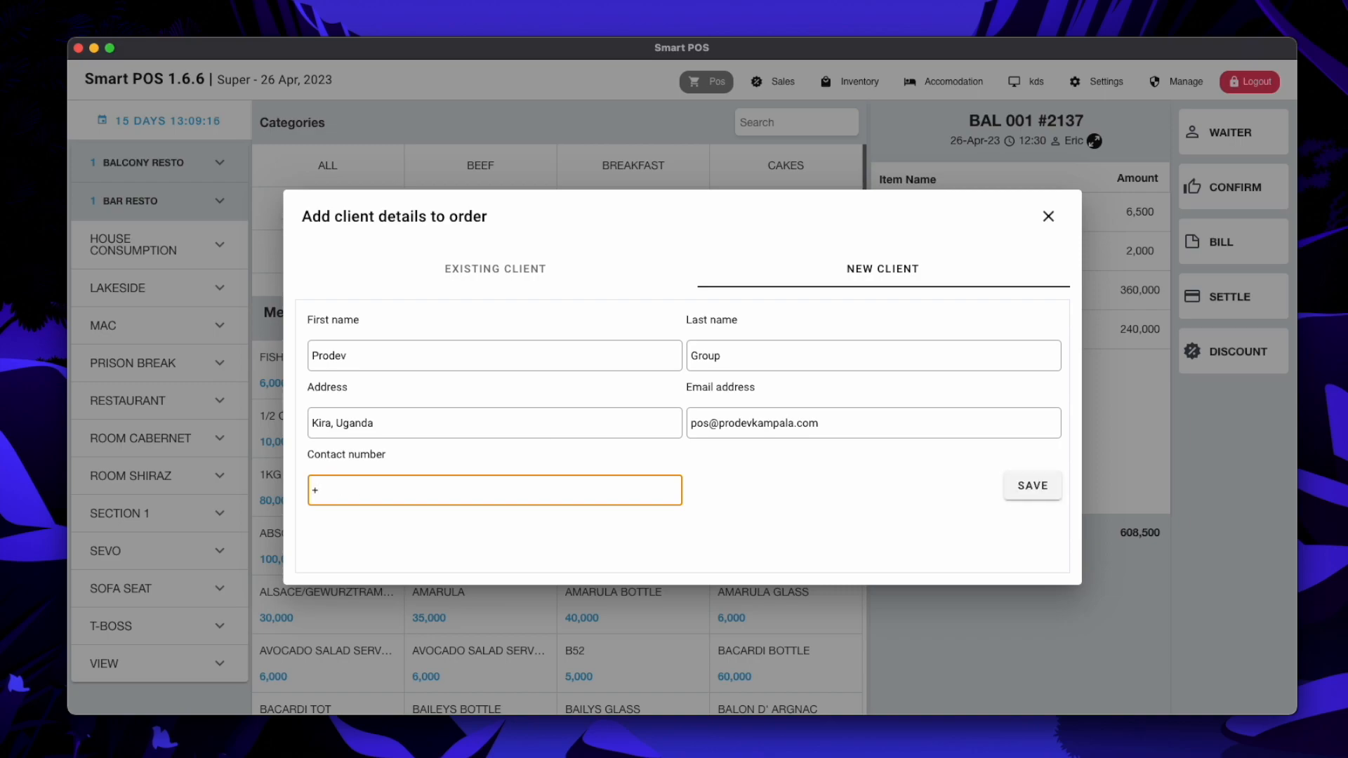
pyautogui.click(1032, 489)
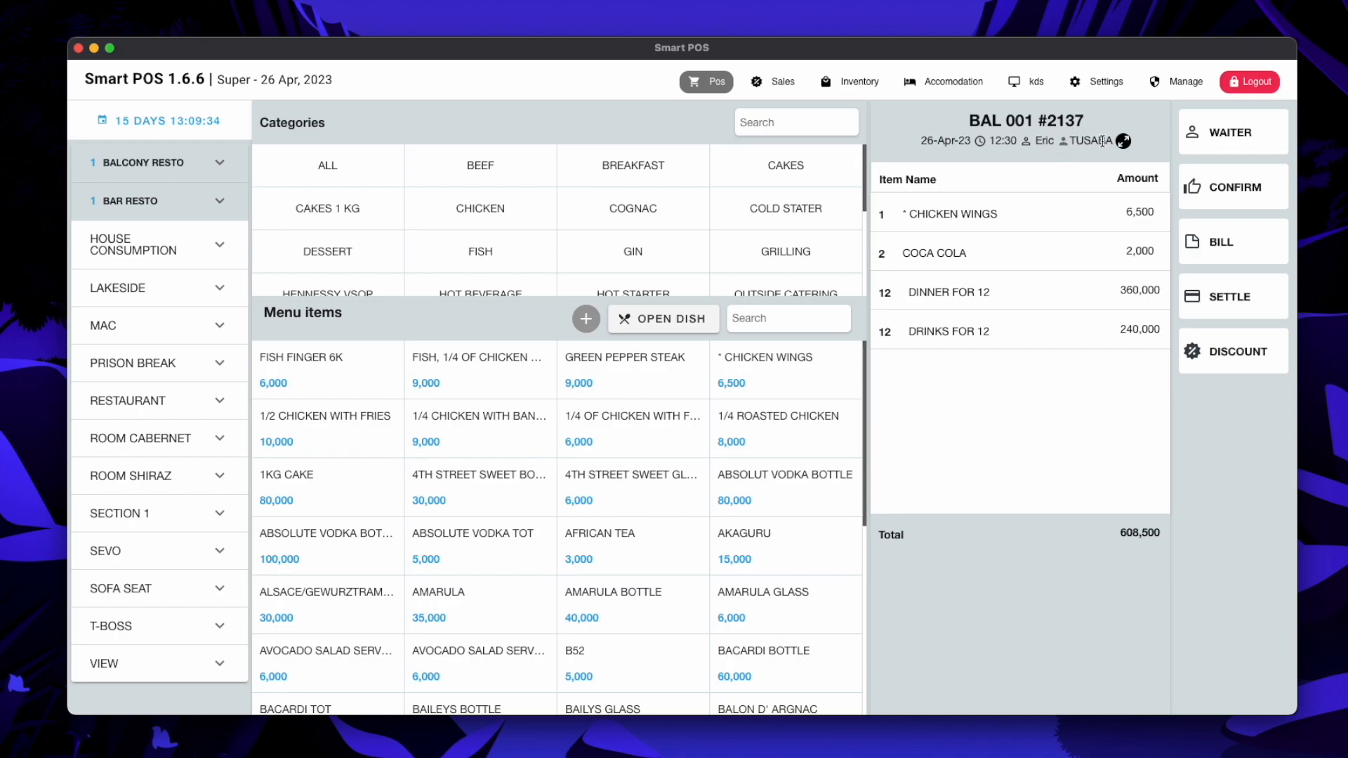
# Reopen client details and assign the first client in the Existing Client list
pyautogui.click(577, 327)
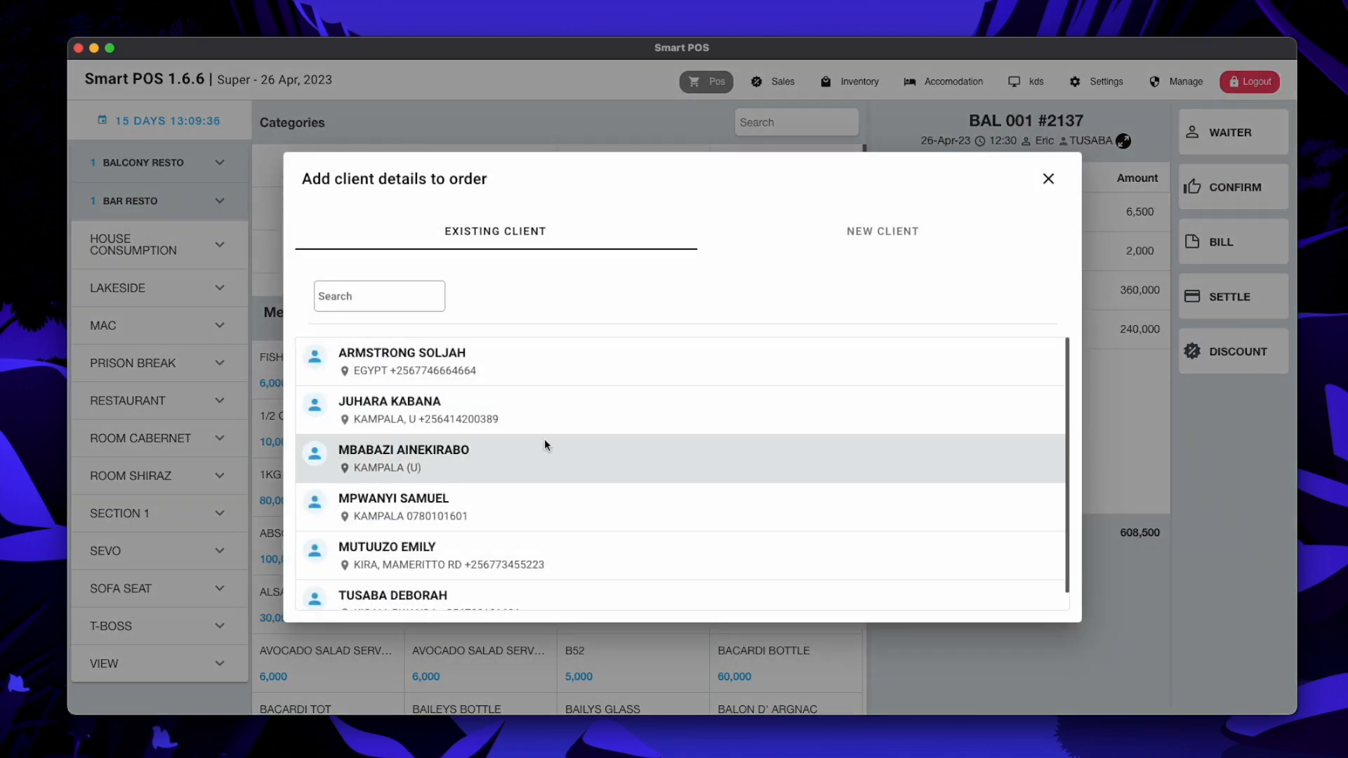
pyautogui.scroll(-1, 477, 522)
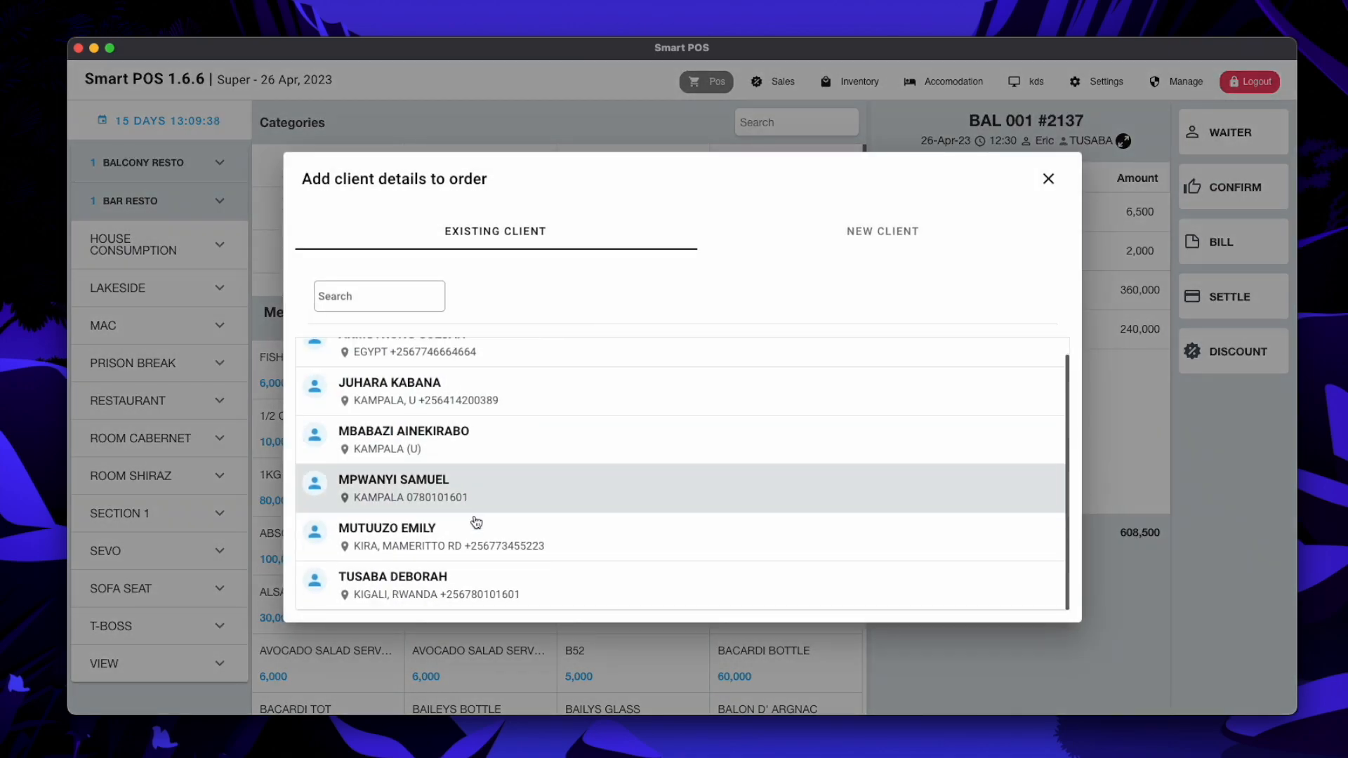
pyautogui.scroll(1, 477, 522)
pyautogui.click(863, 230)
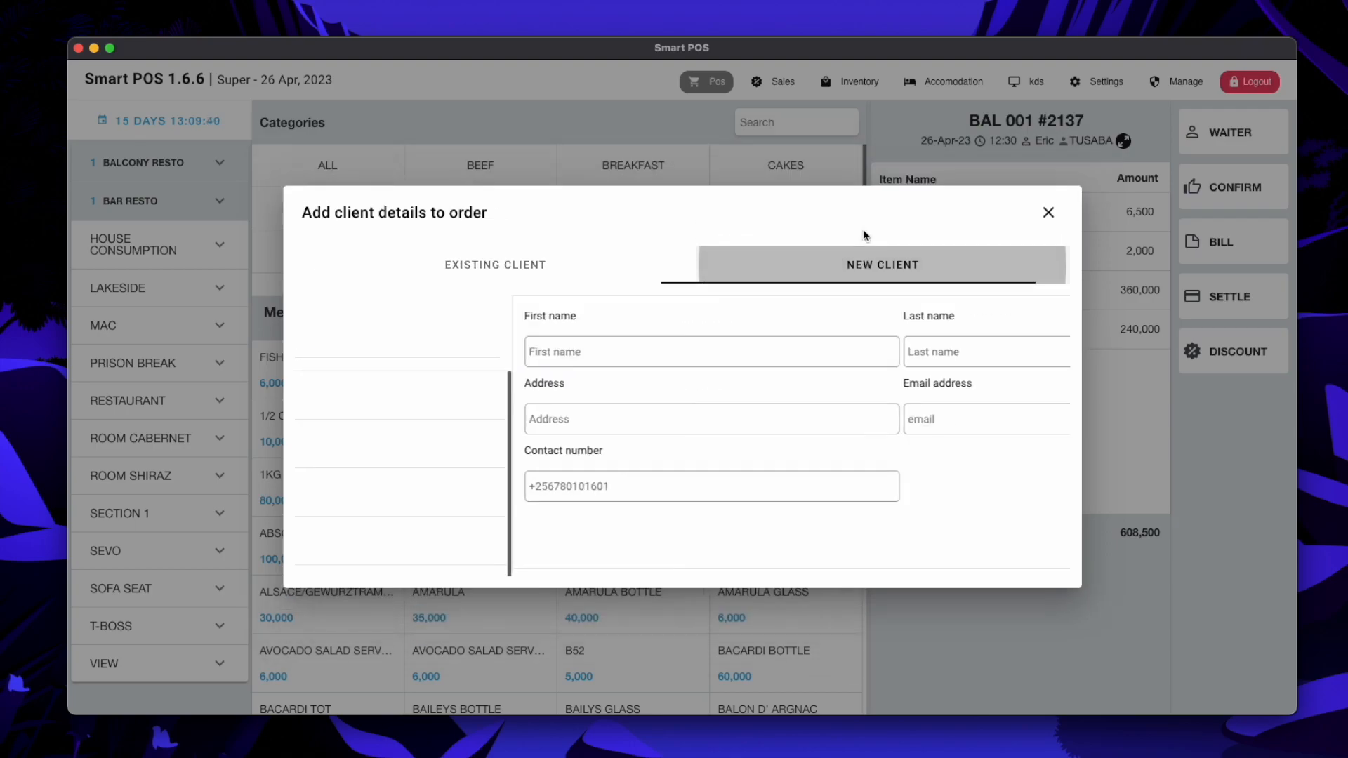
pyautogui.click(507, 275)
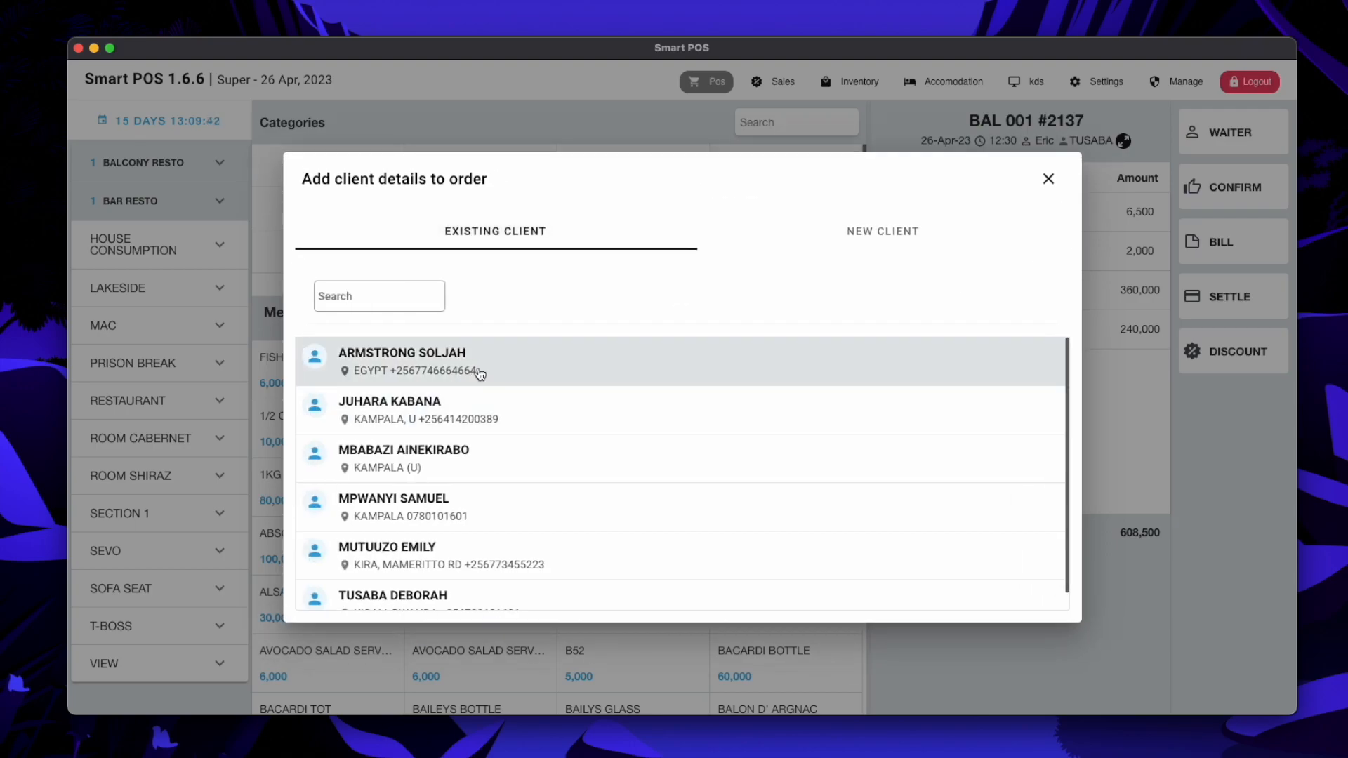
pyautogui.click(467, 365)
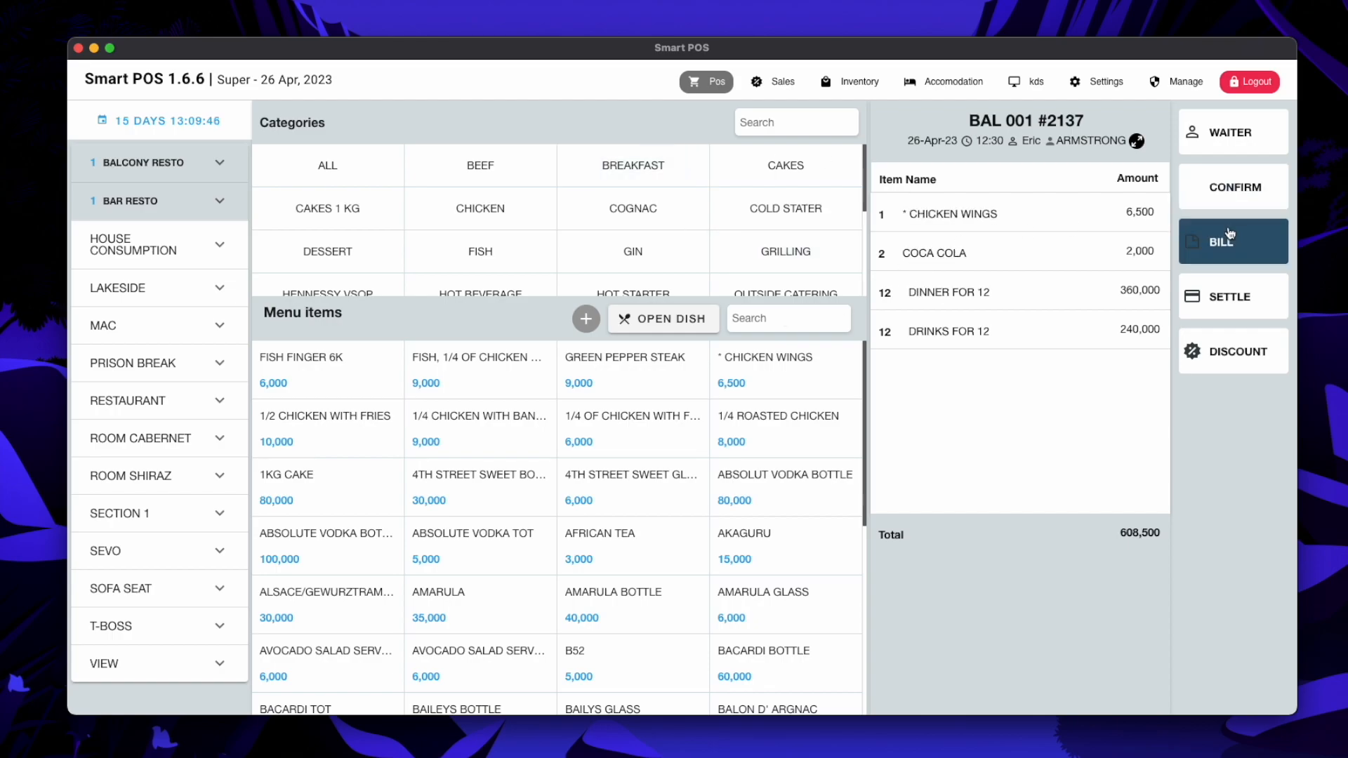
# Preview bill 2137, check the attached client's details and contact number, then close the preview
pyautogui.click(1217, 245)
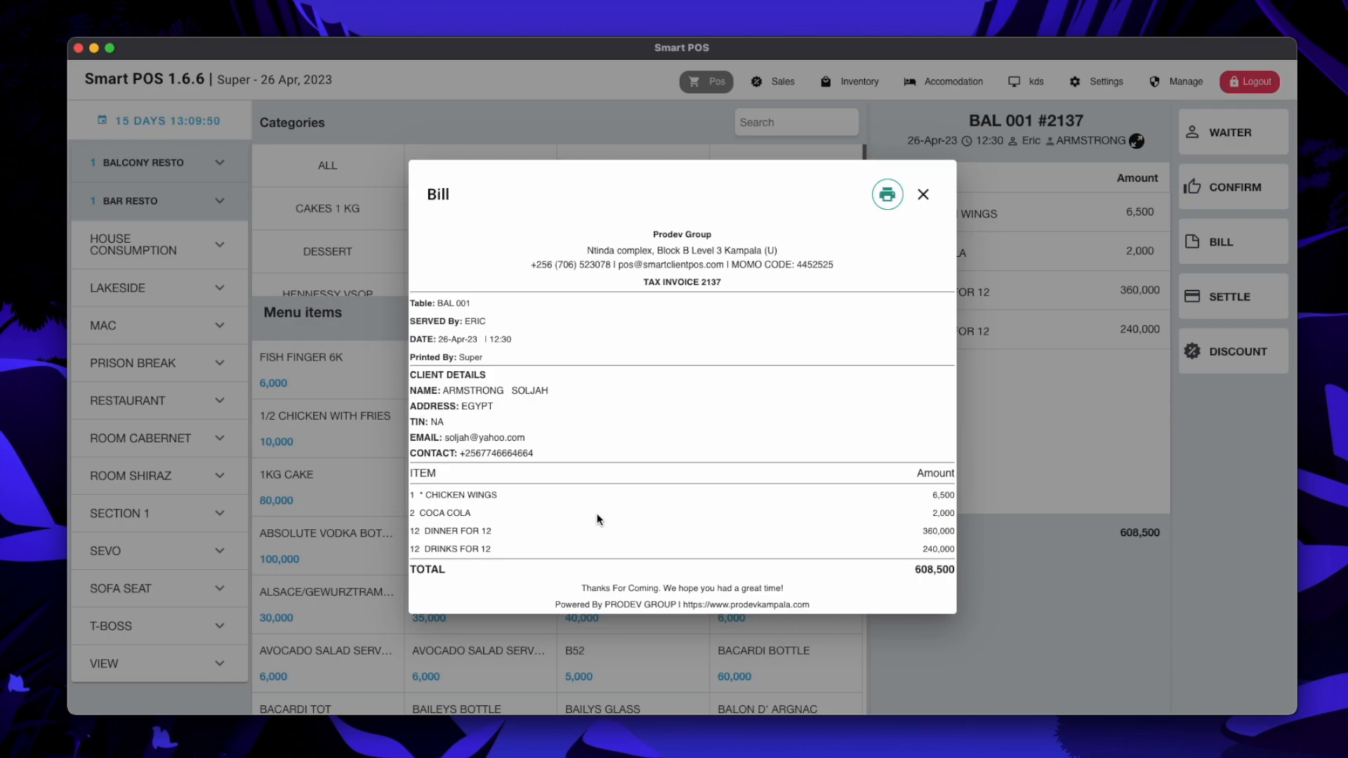
pyautogui.moveTo(552, 456); pyautogui.dragTo(412, 372)
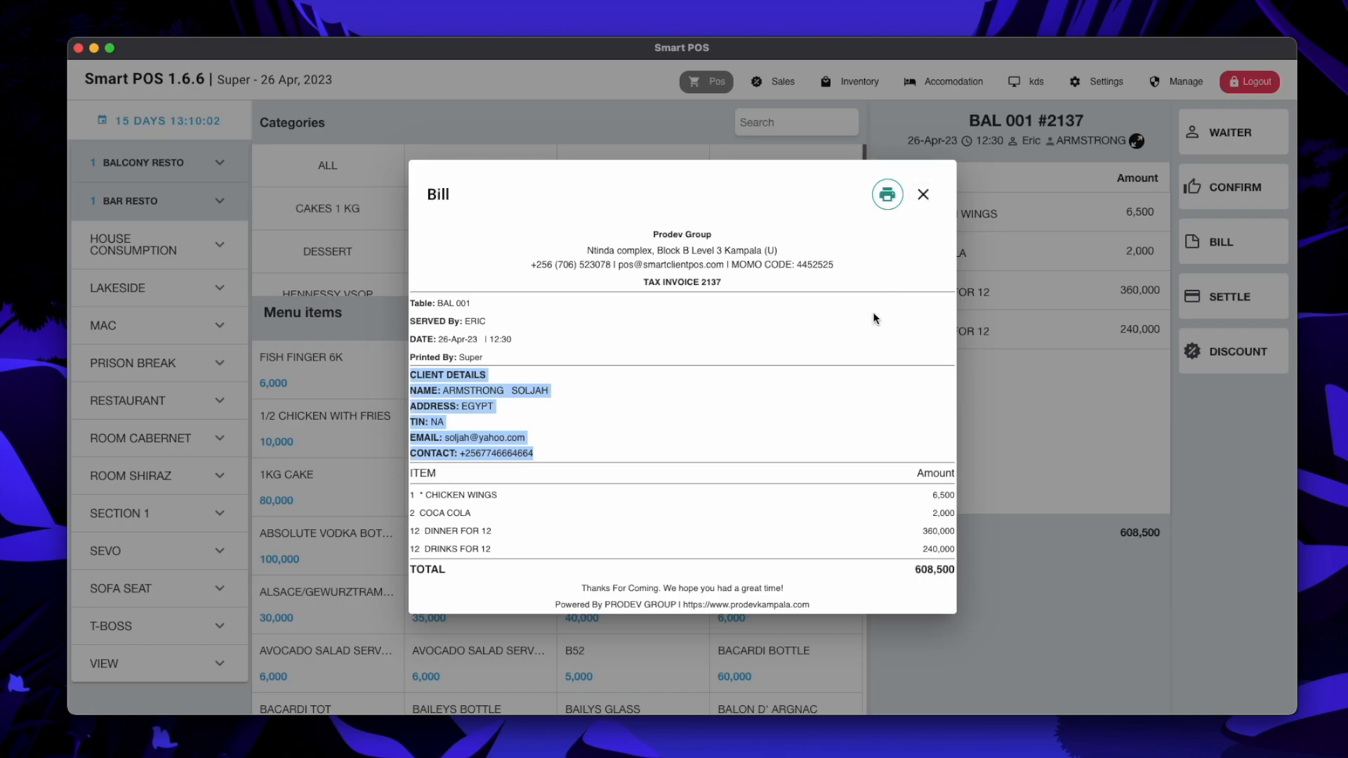
pyautogui.click(465, 440)
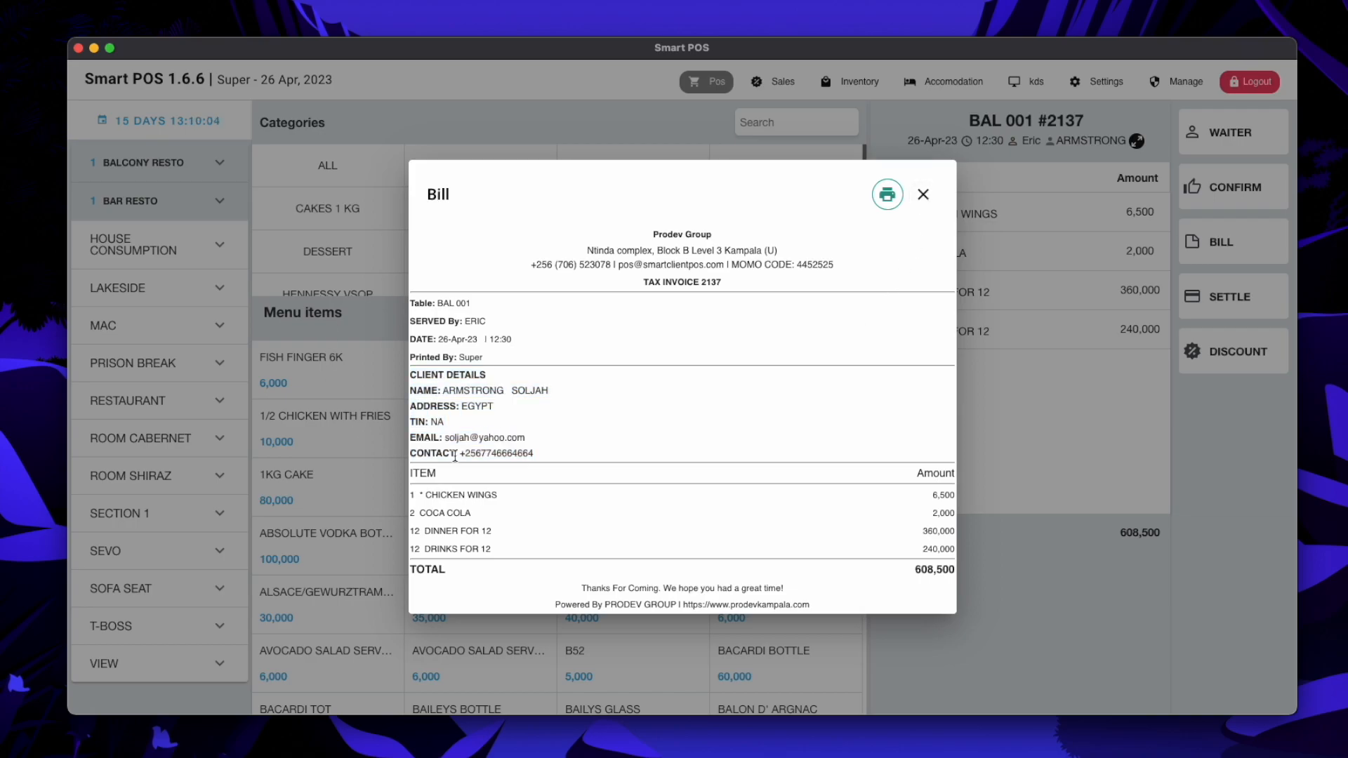
pyautogui.moveTo(455, 452); pyautogui.dragTo(534, 453)
pyautogui.click(587, 456)
pyautogui.click(923, 194)
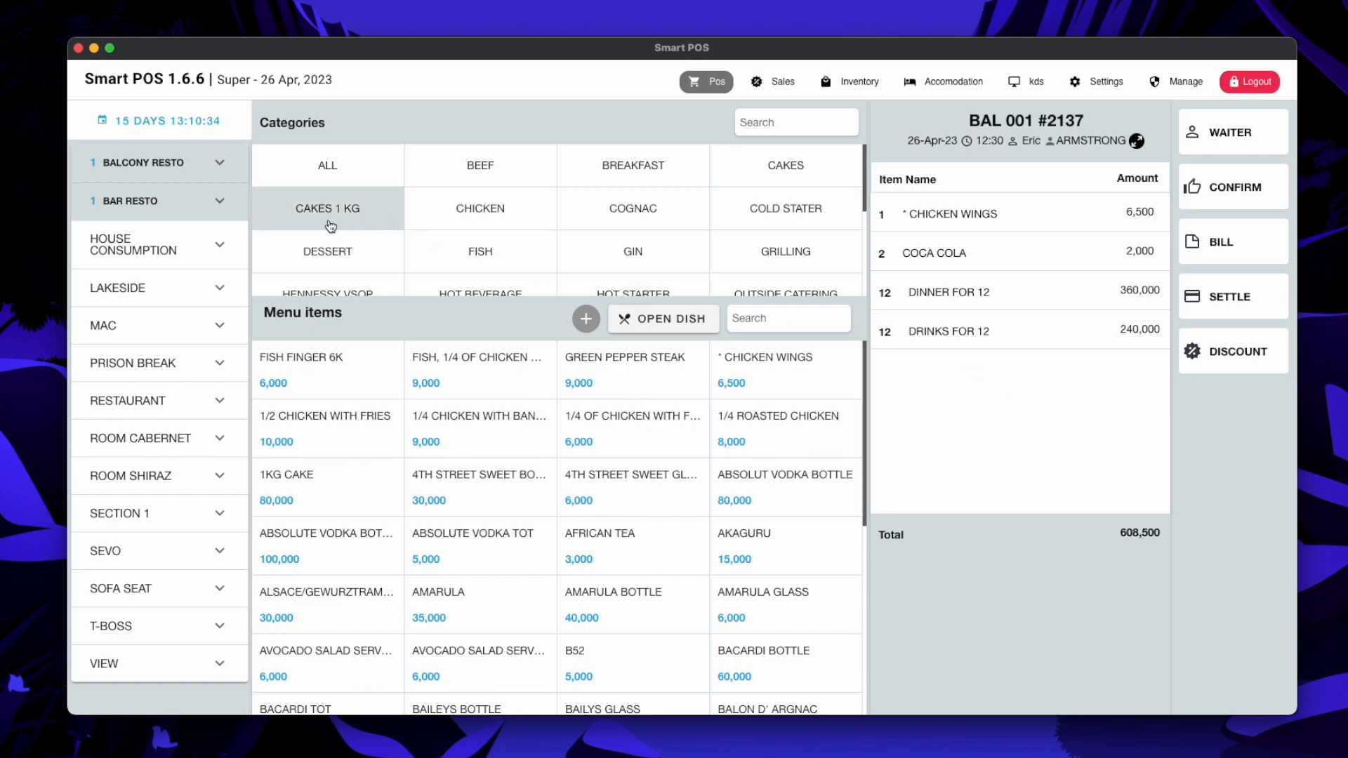
# Expand Bar Resto, then Balcony Resto, to list BAL 001 (bill #2137), BAL 002 and BAL 003
pyautogui.click(220, 201)
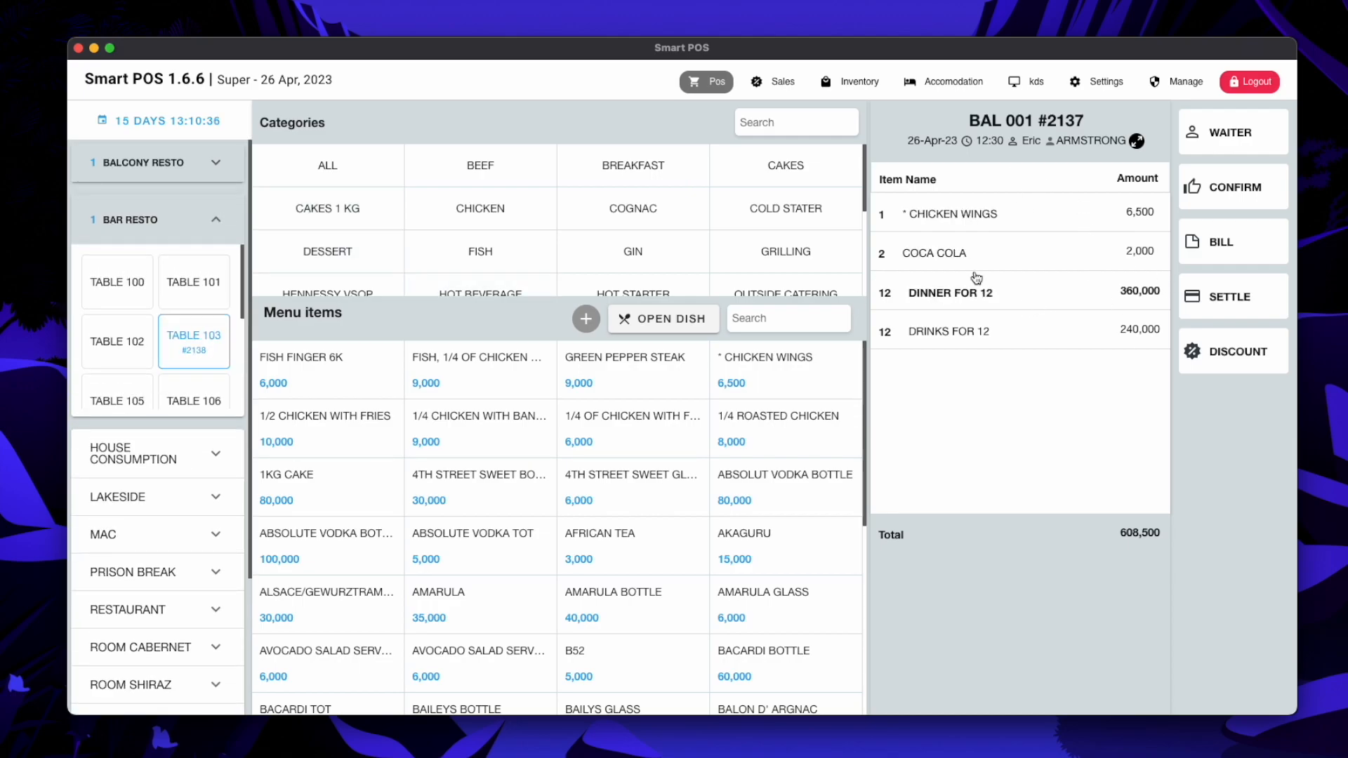
pyautogui.click(172, 166)
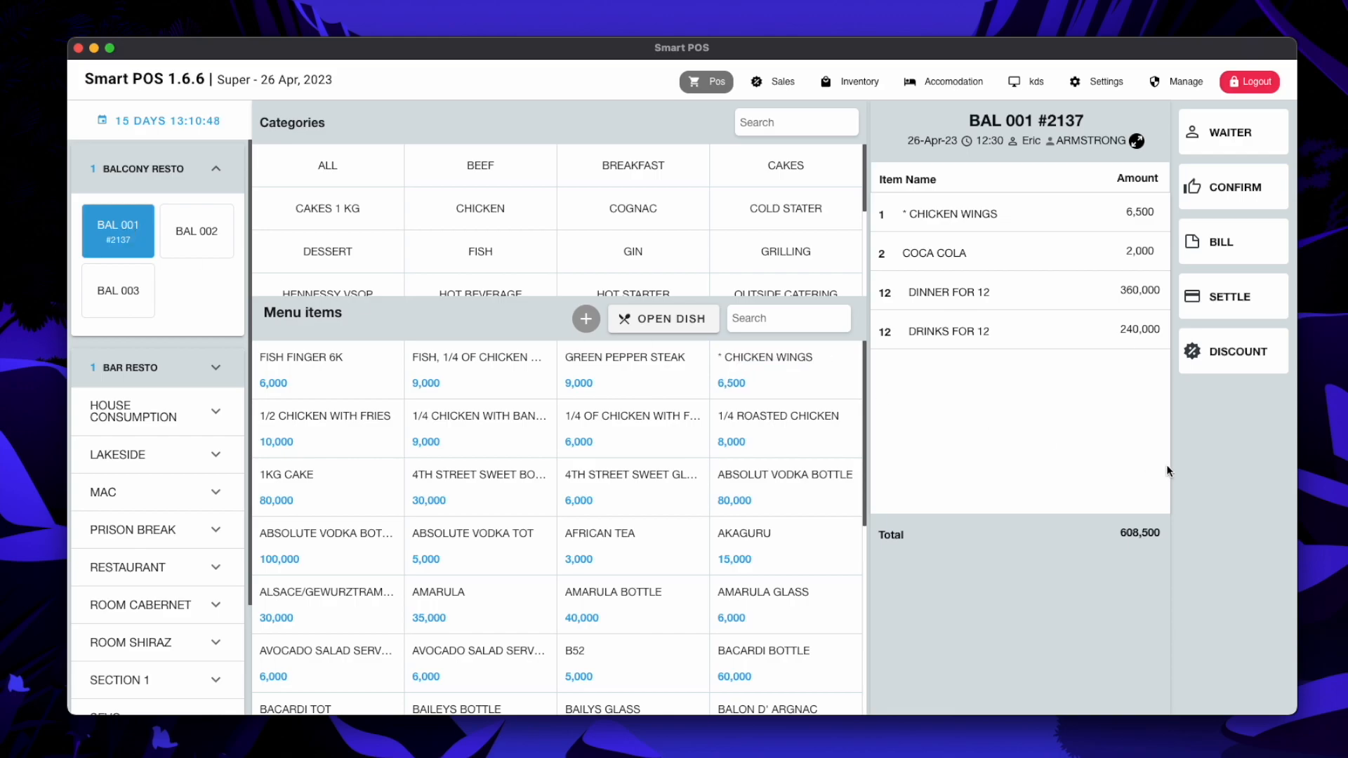
# Open settlement for BAL 001's 608,500 bill, keep cash, then switch to split payment
pyautogui.click(1218, 303)
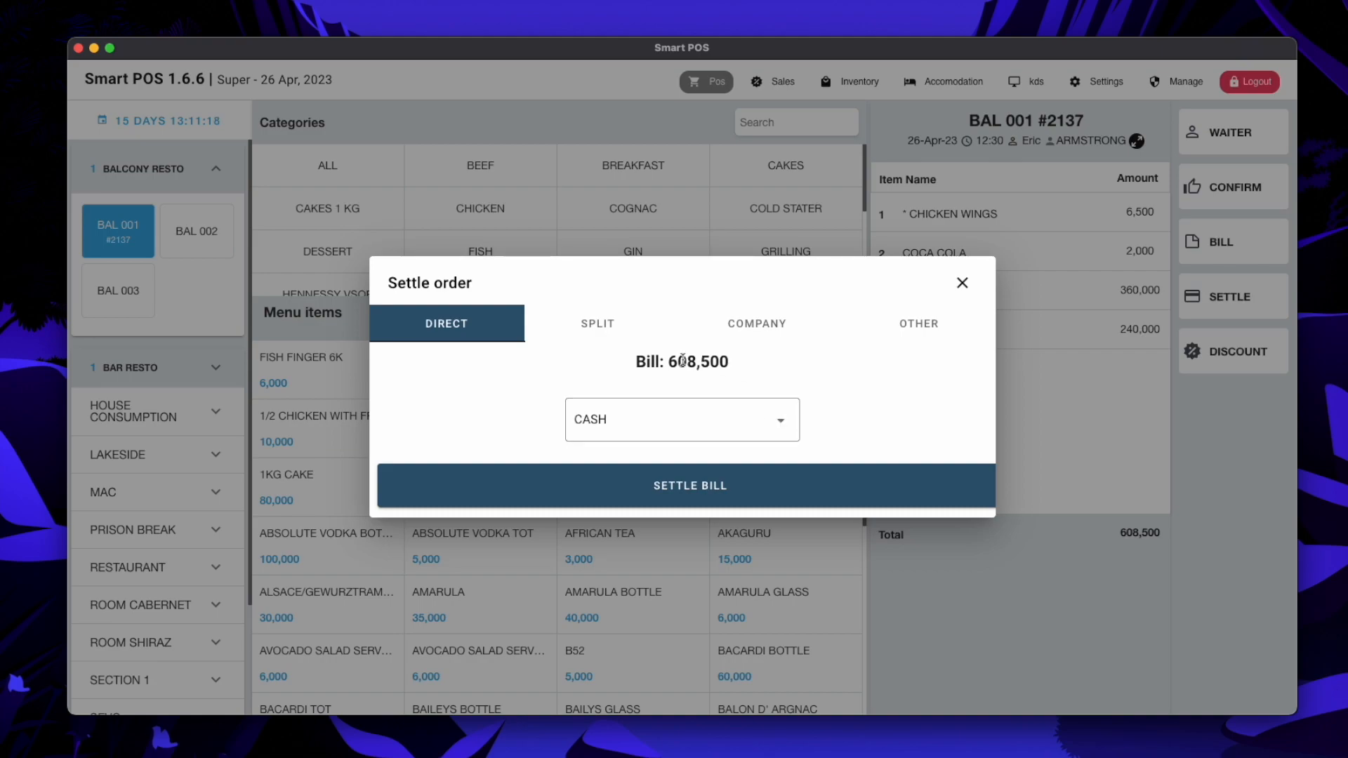
pyautogui.moveTo(668, 361); pyautogui.dragTo(734, 365)
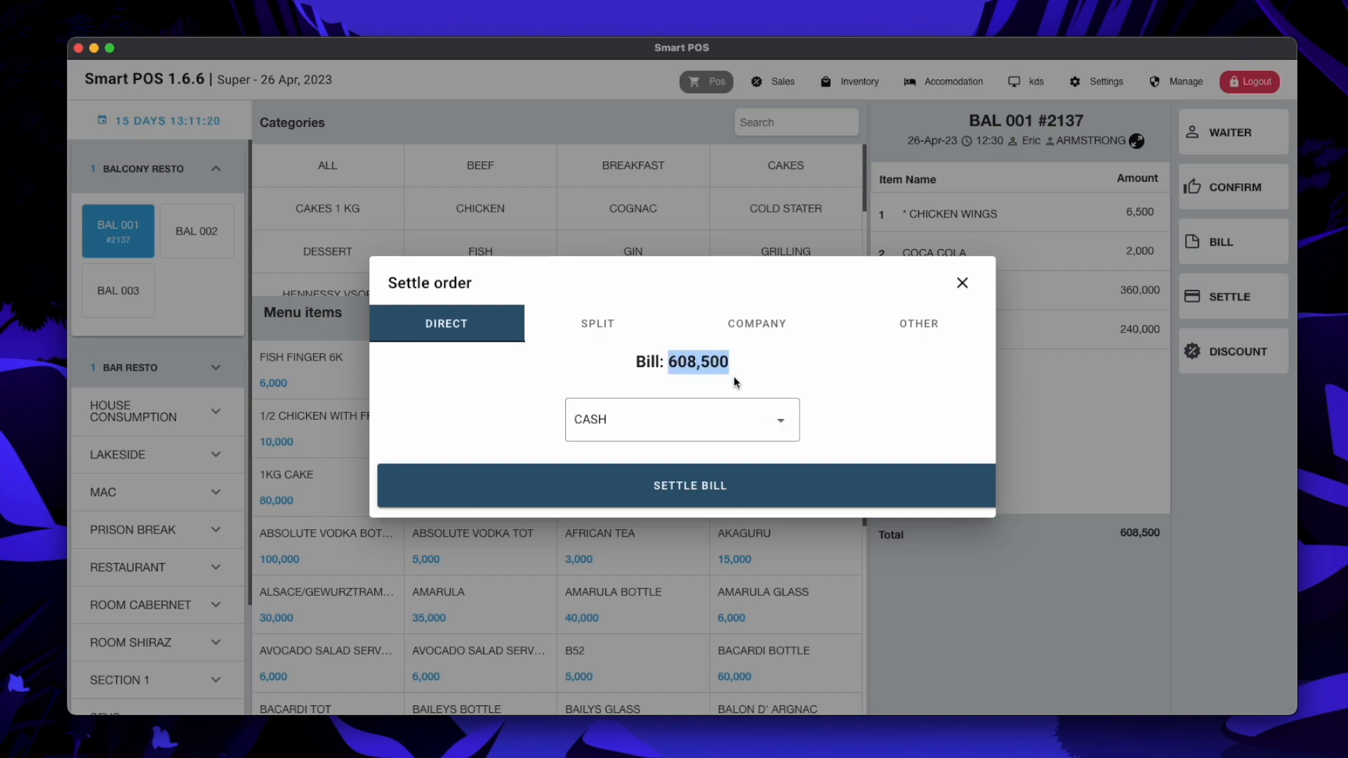
pyautogui.click(752, 423)
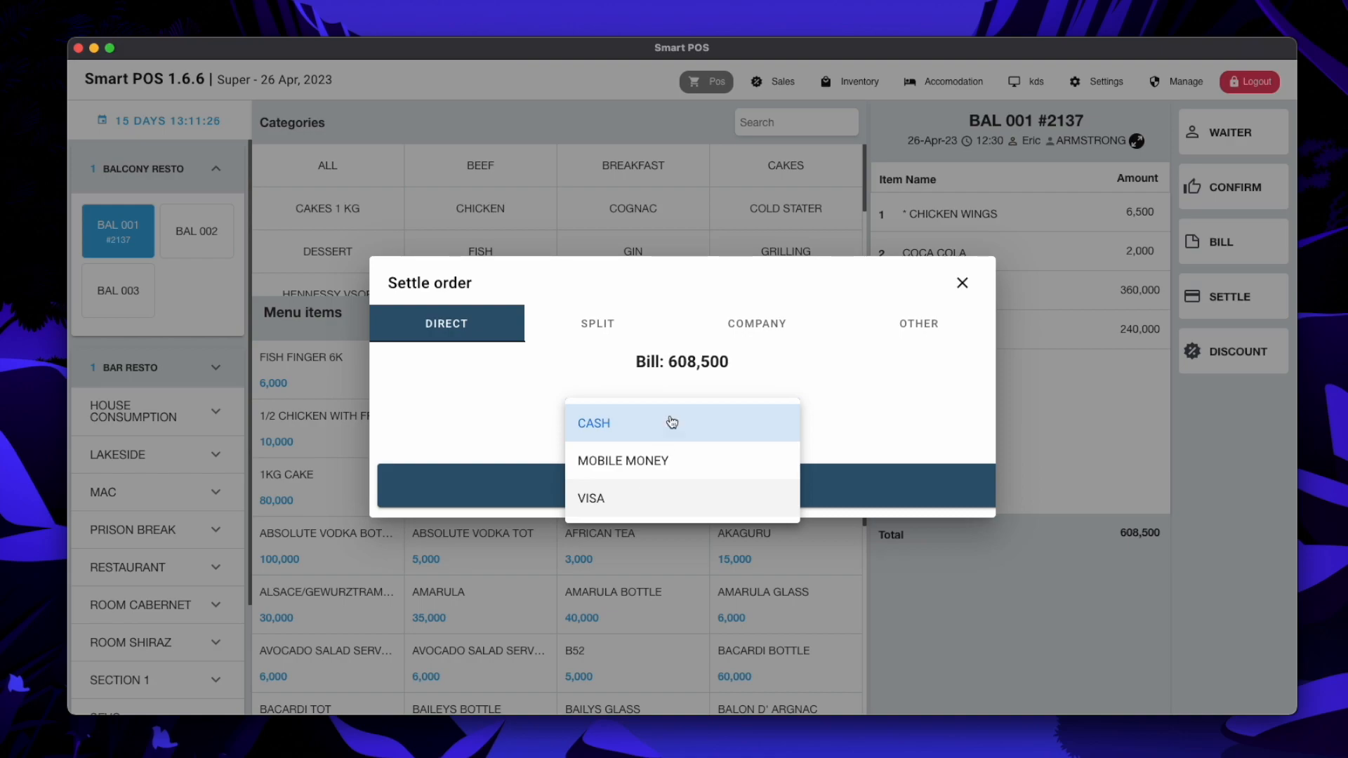
pyautogui.click(863, 389)
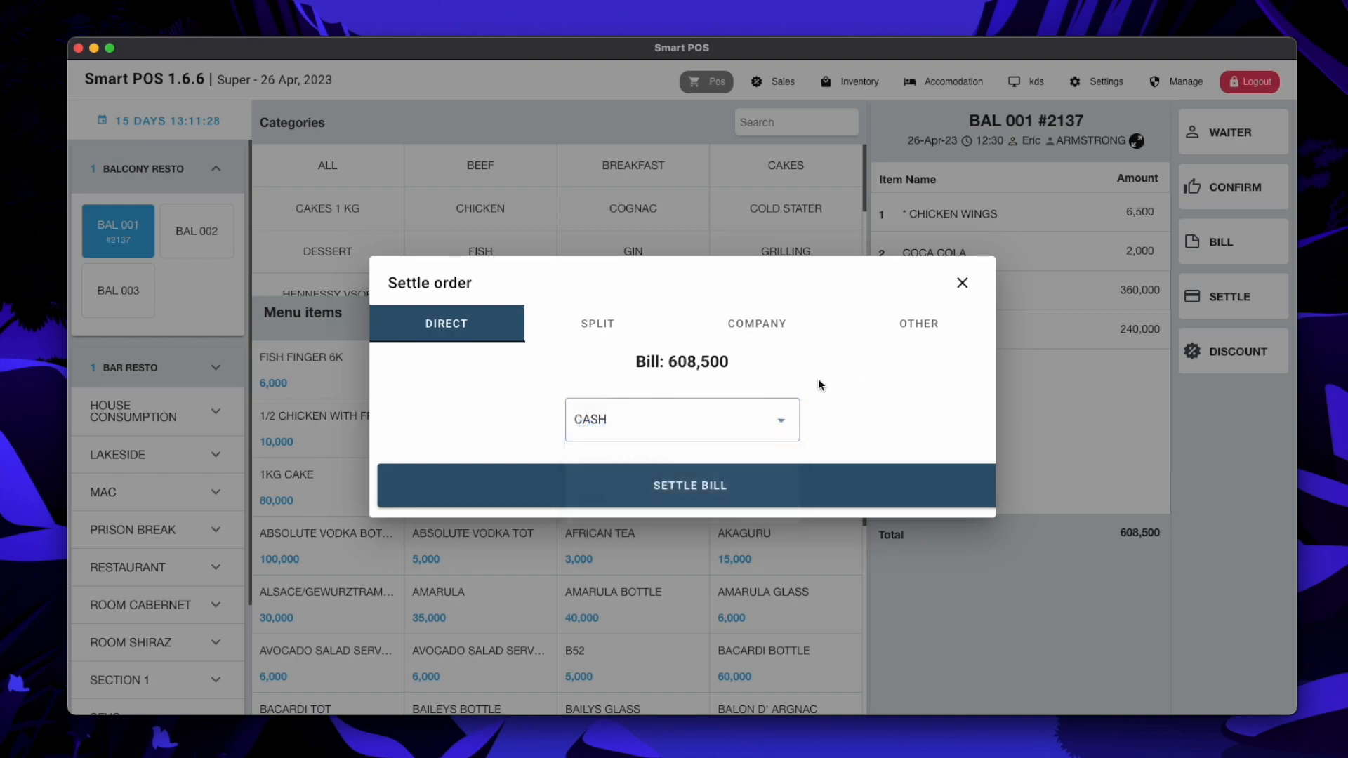
pyautogui.click(610, 324)
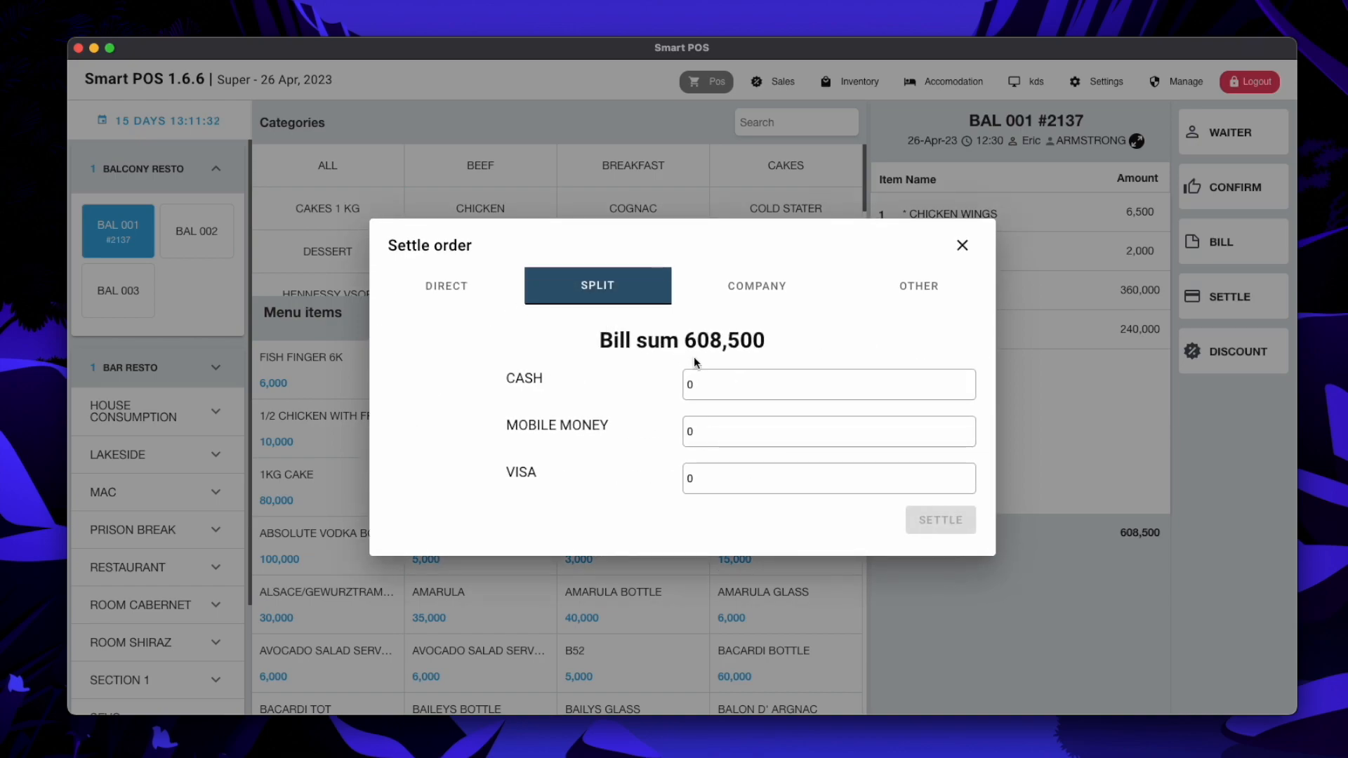
# Settle BAL 001 as a split payment: 400000 in cash and 208500 by Visa
pyautogui.click(705, 382)
pyautogui.write('400000')
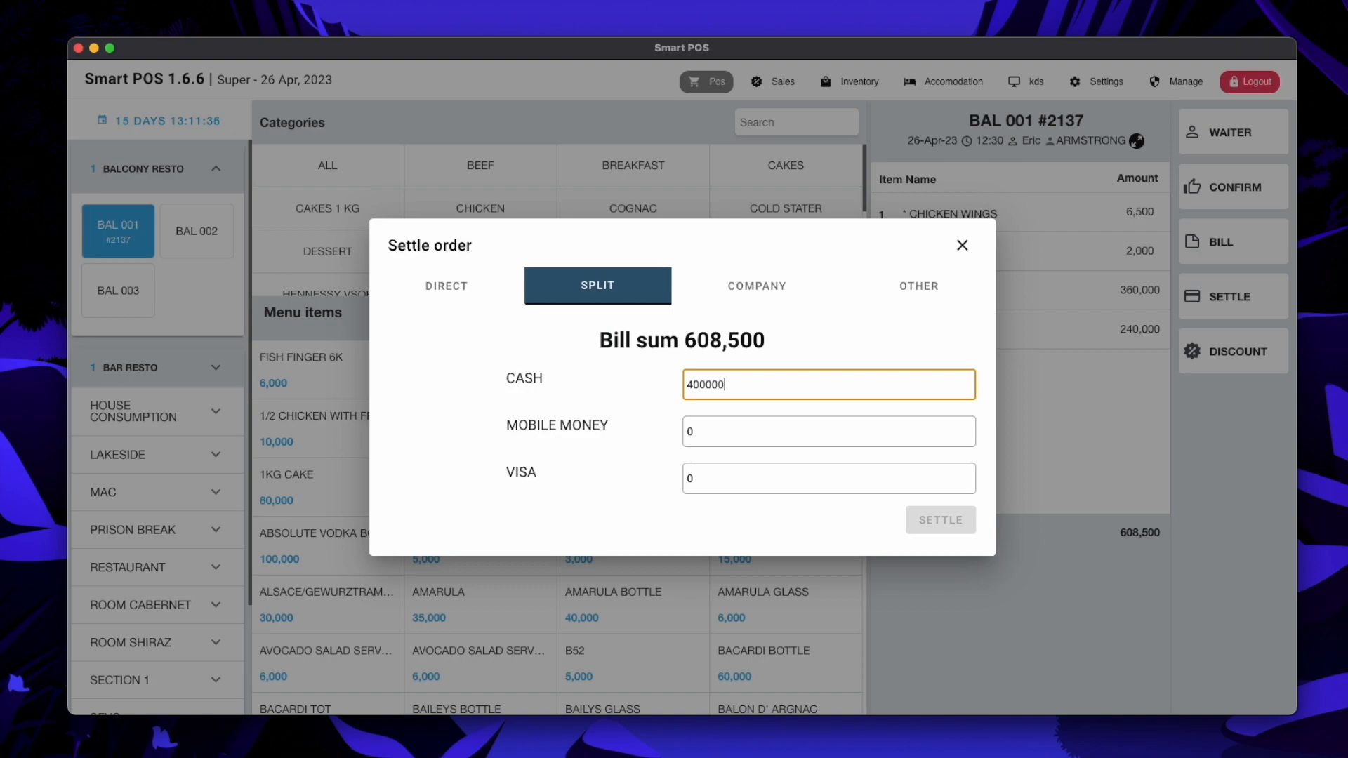
pyautogui.click(701, 431)
pyautogui.click(700, 476)
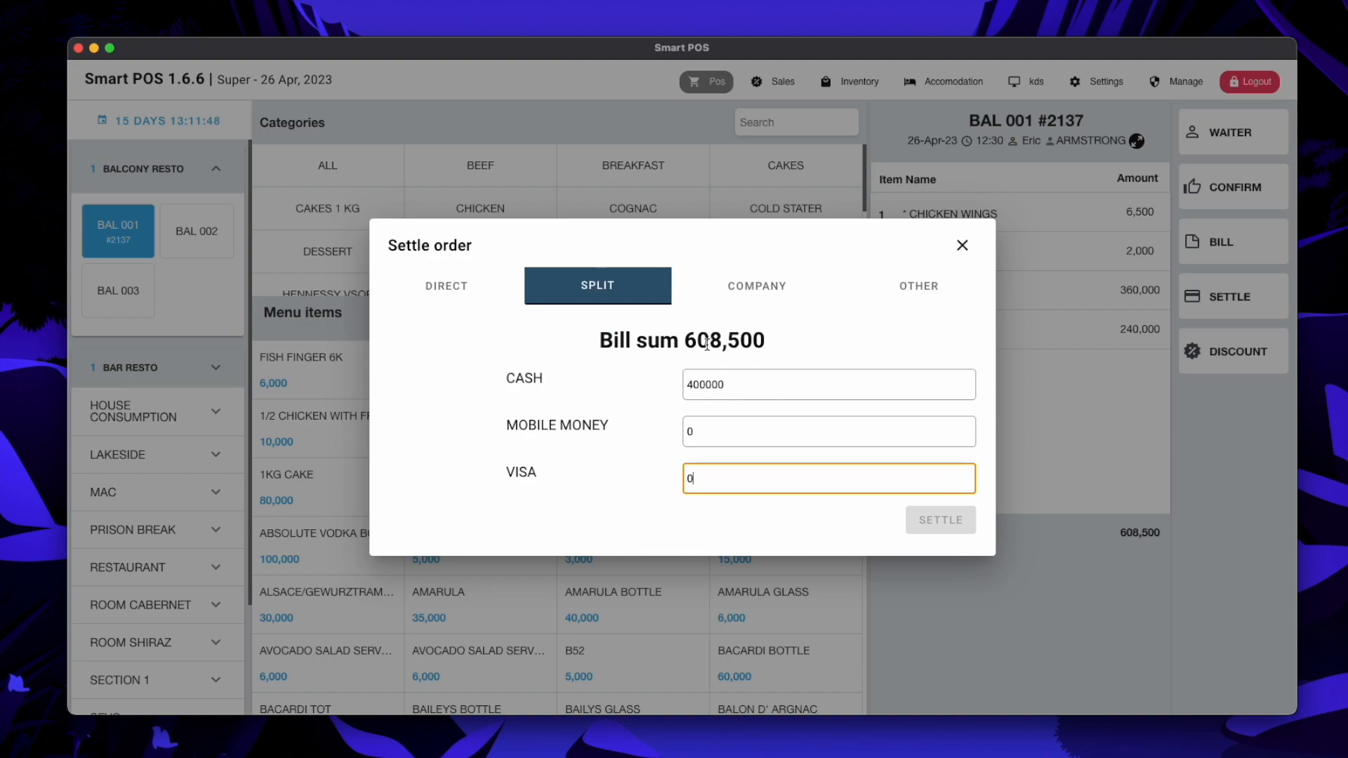
pyautogui.doubleClick(701, 480)
pyautogui.write('208500')
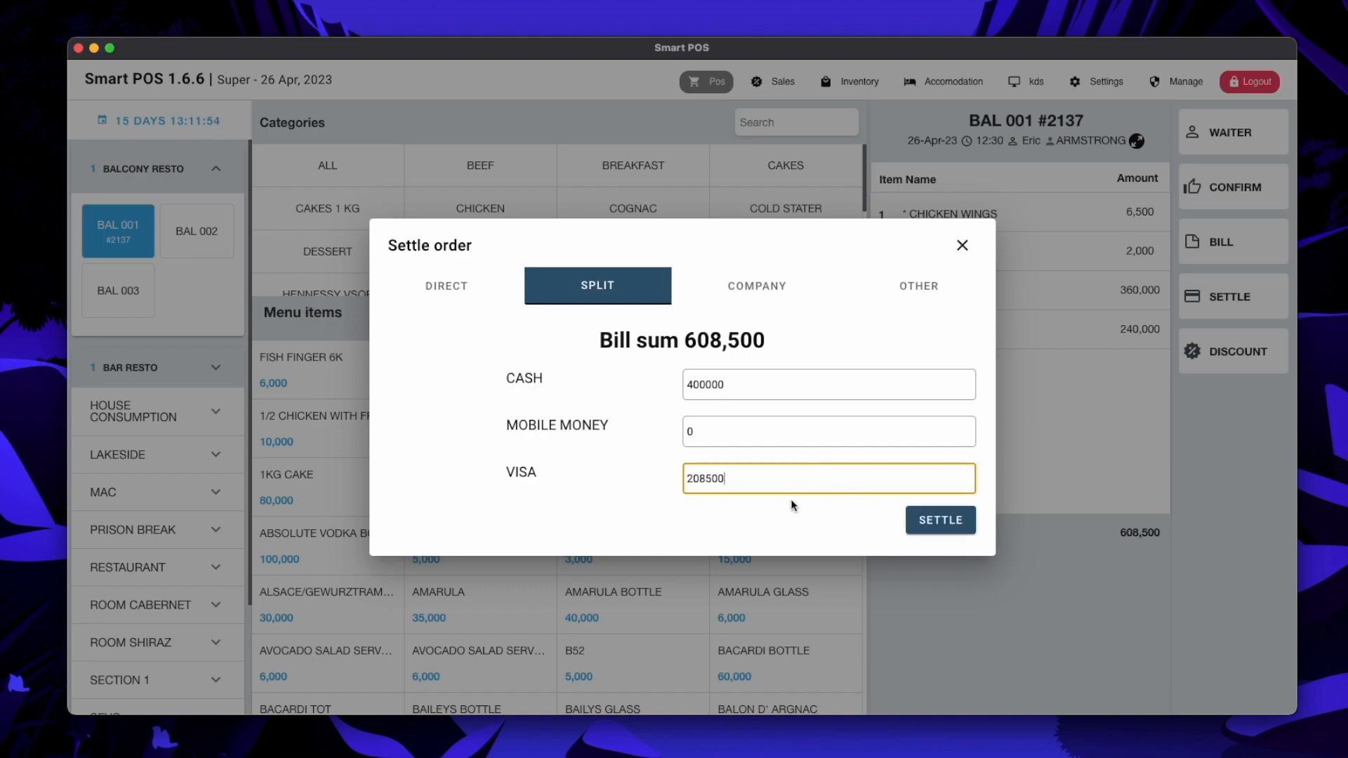
pyautogui.click(943, 527)
pyautogui.click(778, 81)
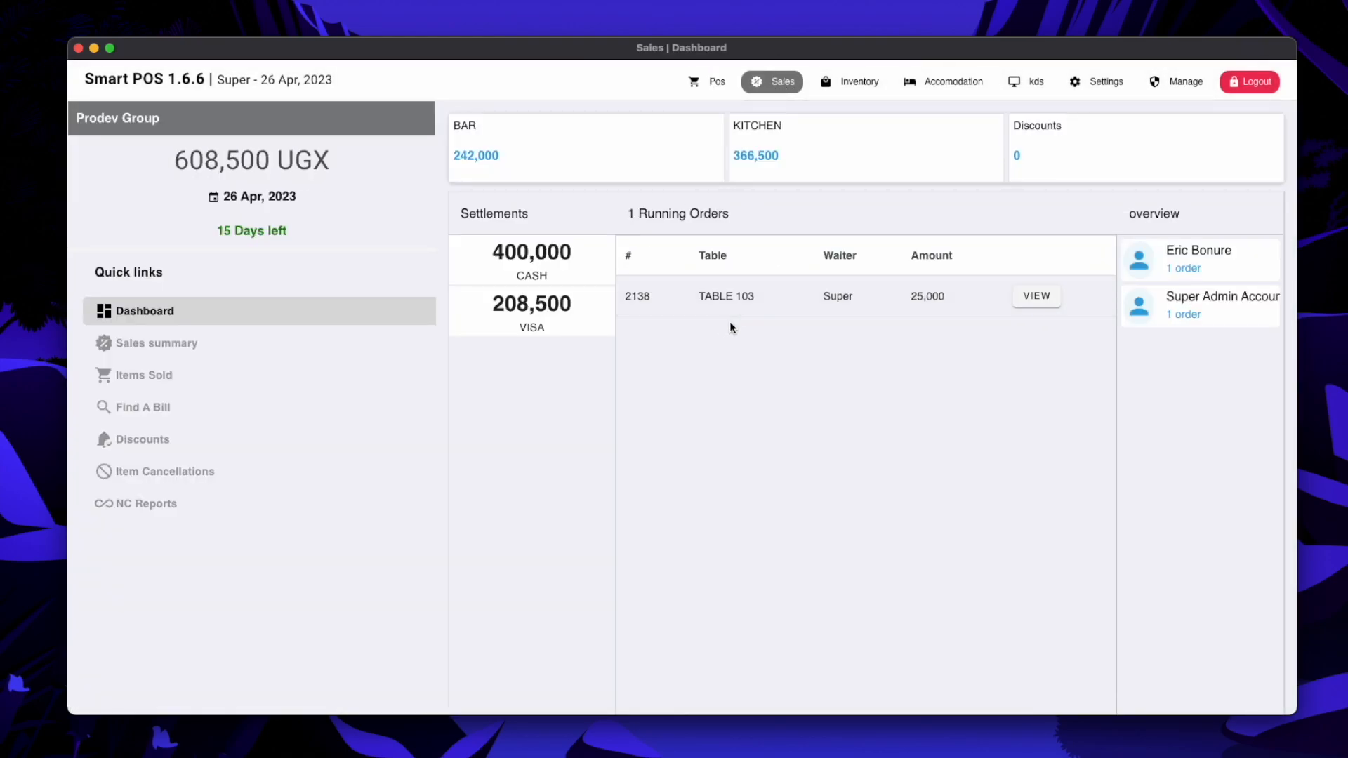
# On the Sales dashboard, check the 608,500 daily total and its 400,000 cash and 208,500 Visa settlements
pyautogui.moveTo(176, 160); pyautogui.dragTo(270, 159)
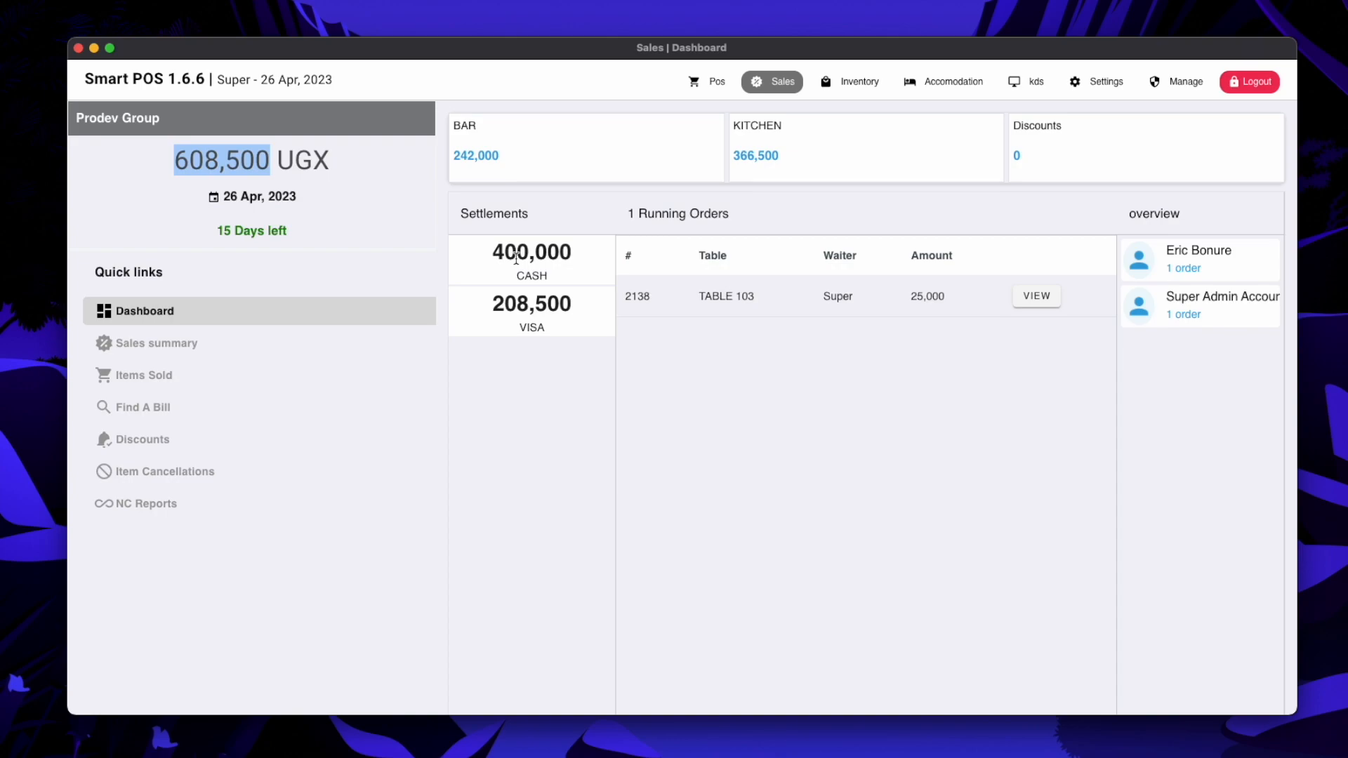
pyautogui.moveTo(491, 251); pyautogui.dragTo(569, 252)
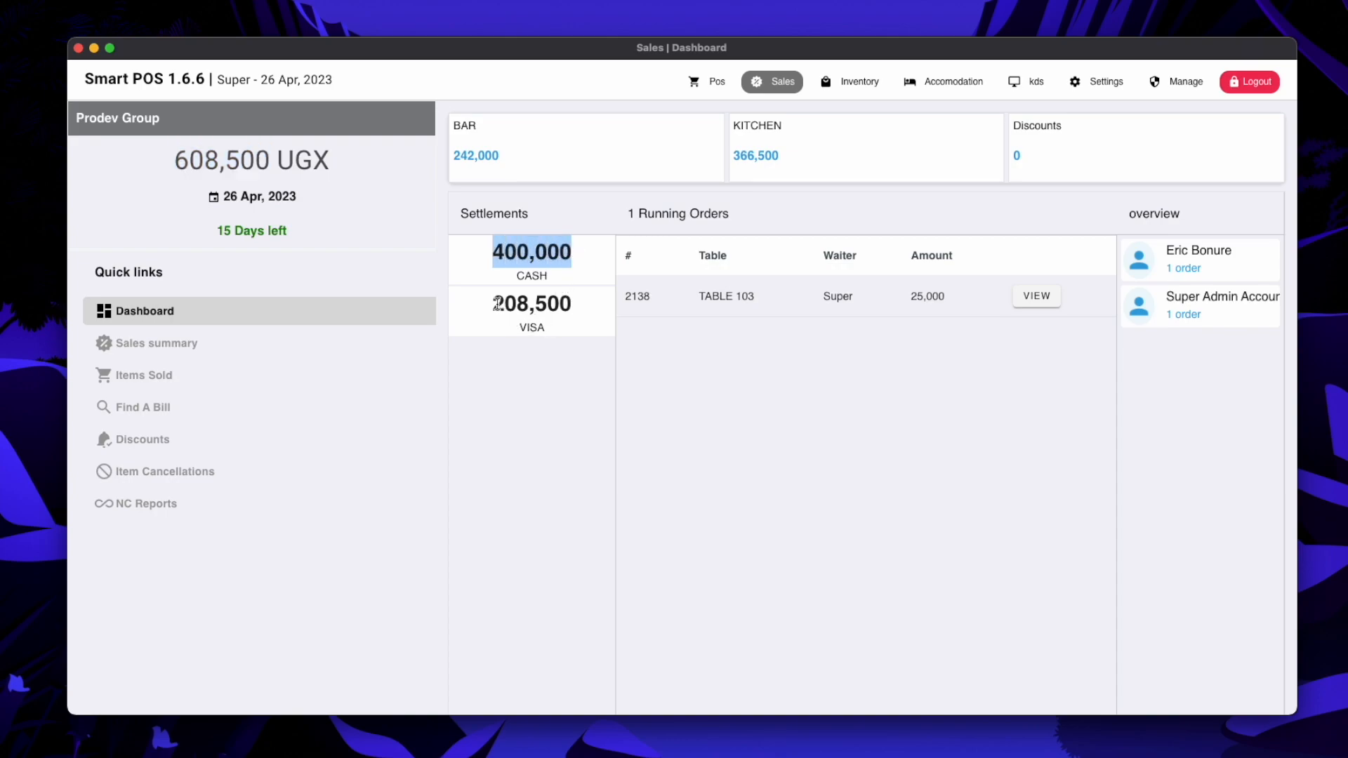
pyautogui.moveTo(493, 304); pyautogui.dragTo(577, 307)
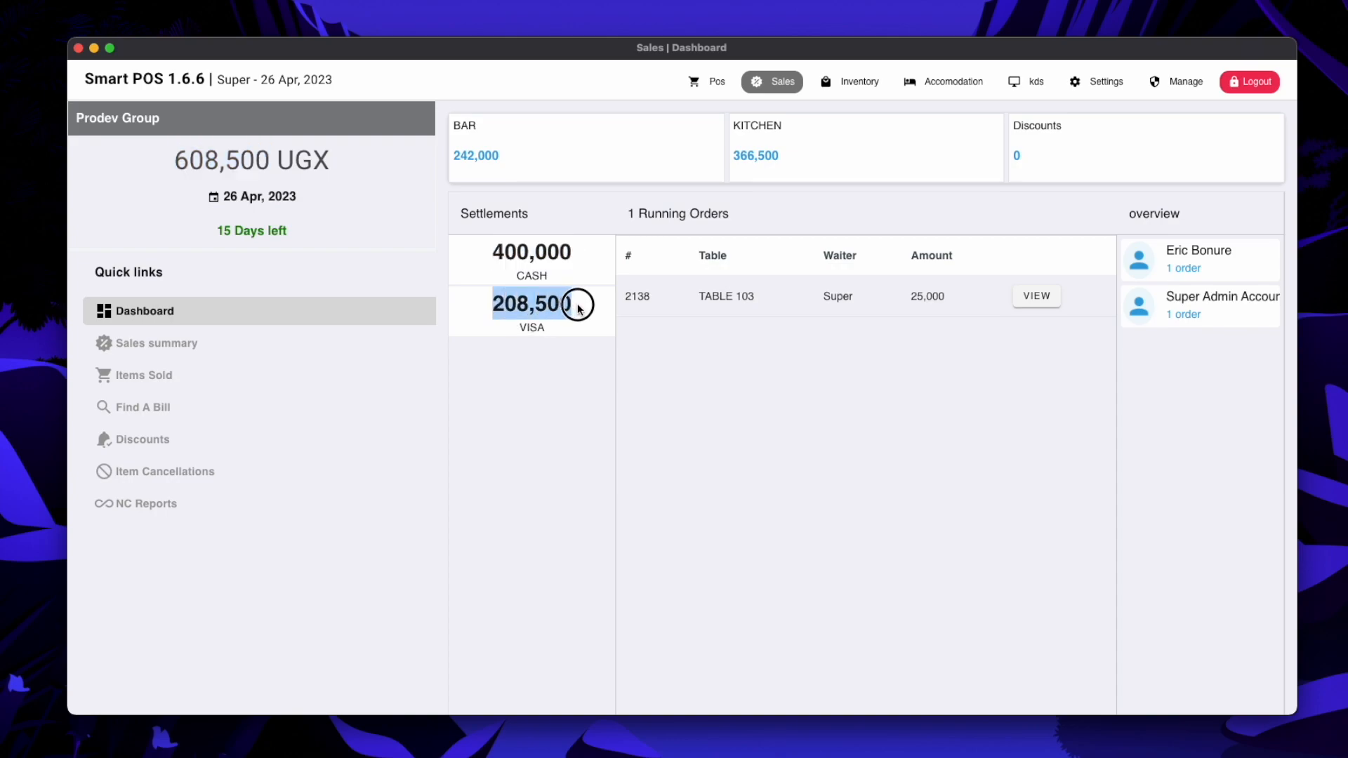
# Return to the POS screen and open Table 103's order #2138 under Bar Resto
pyautogui.click(697, 92)
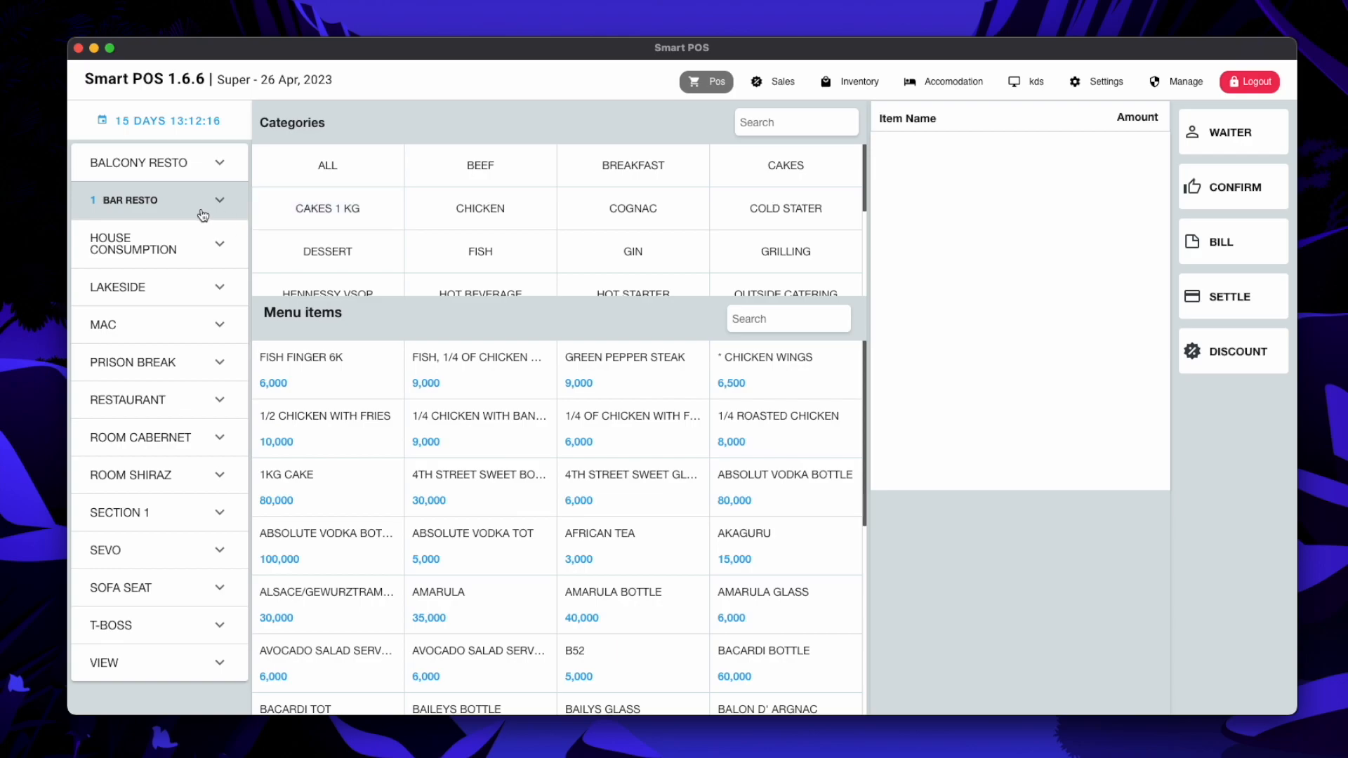
pyautogui.click(191, 205)
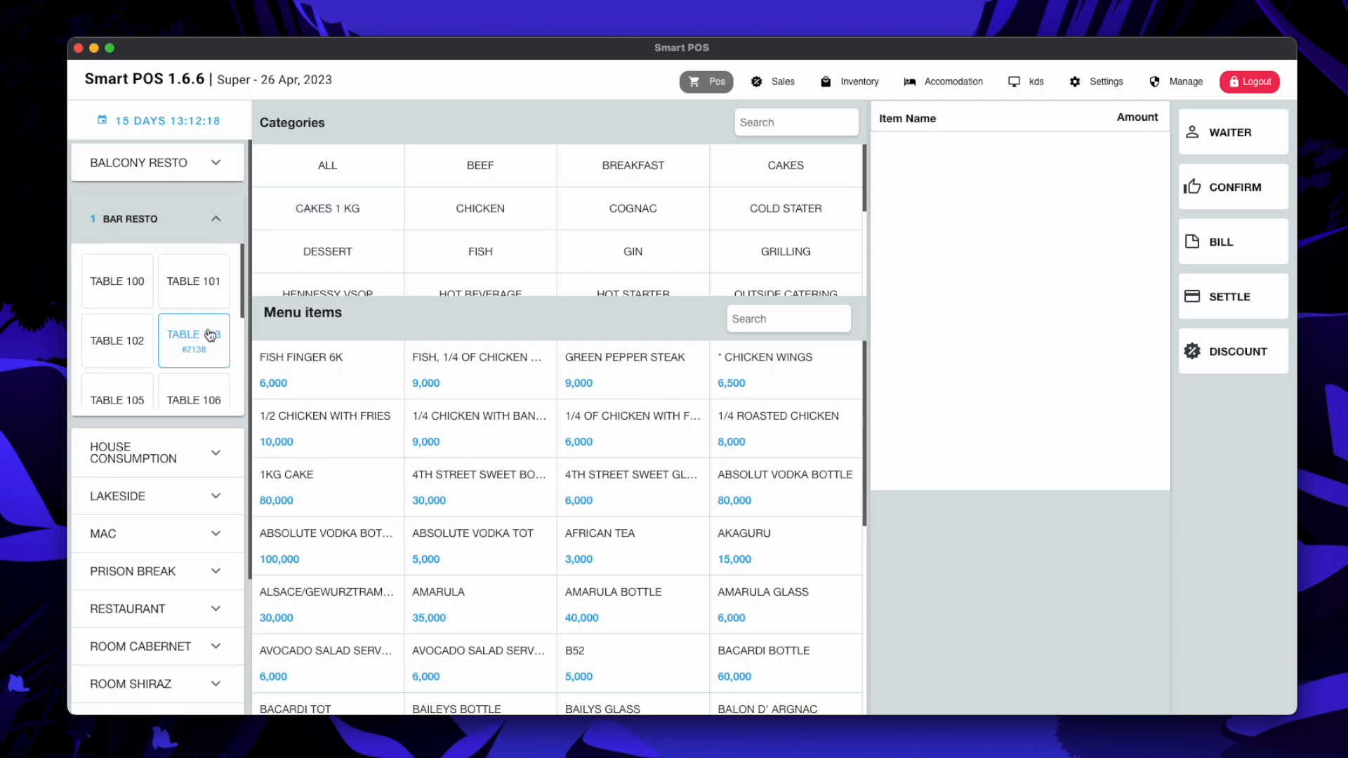
pyautogui.click(210, 334)
# Settle Table 103's 25,000 bill on company credit to the selected client and save the payment
pyautogui.click(1231, 296)
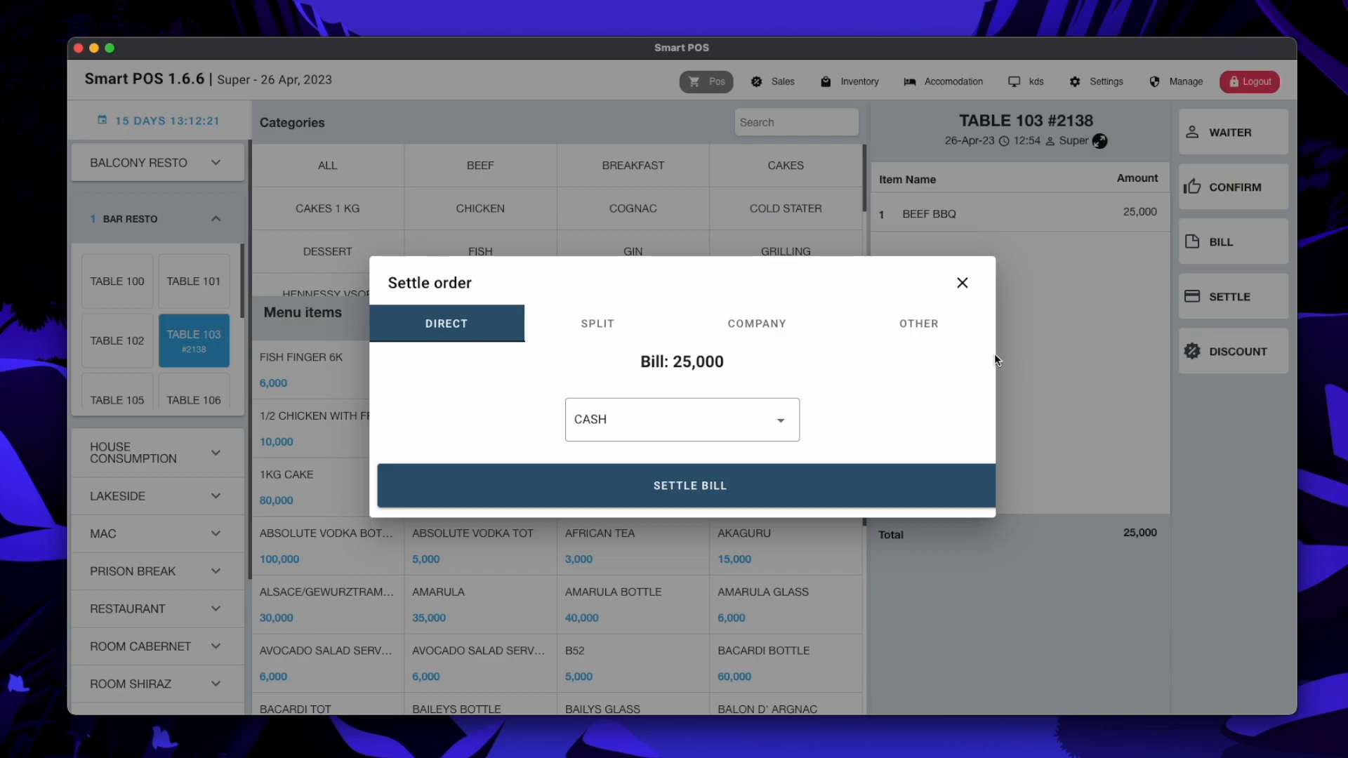
pyautogui.click(767, 323)
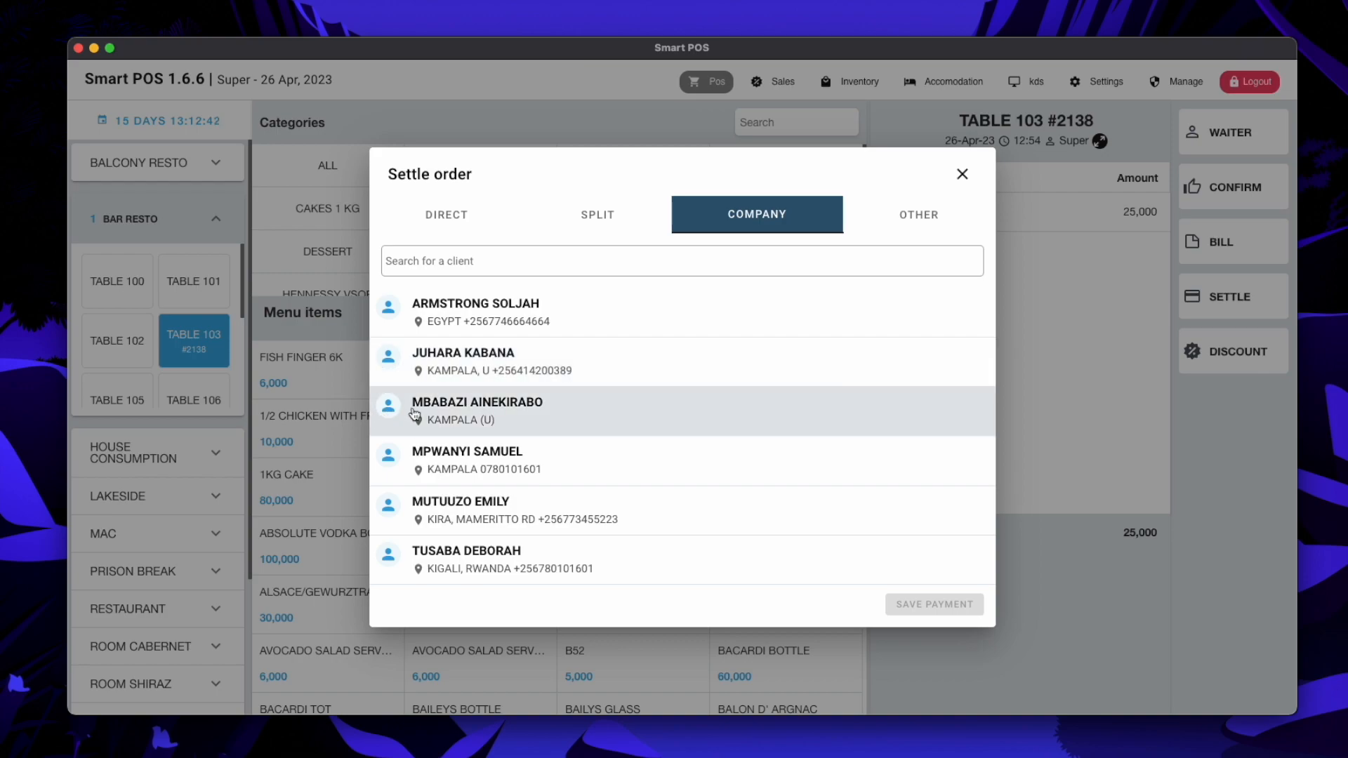
pyautogui.click(564, 415)
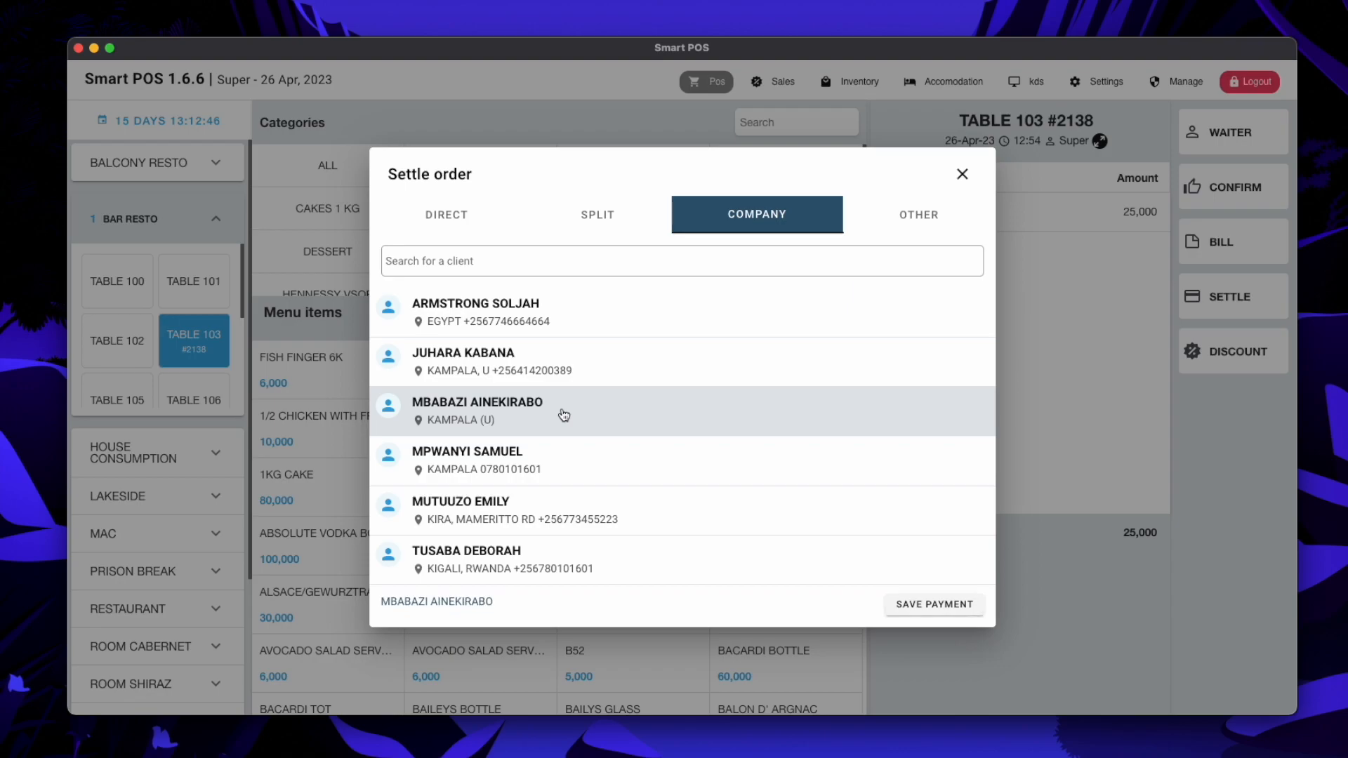
pyautogui.click(931, 603)
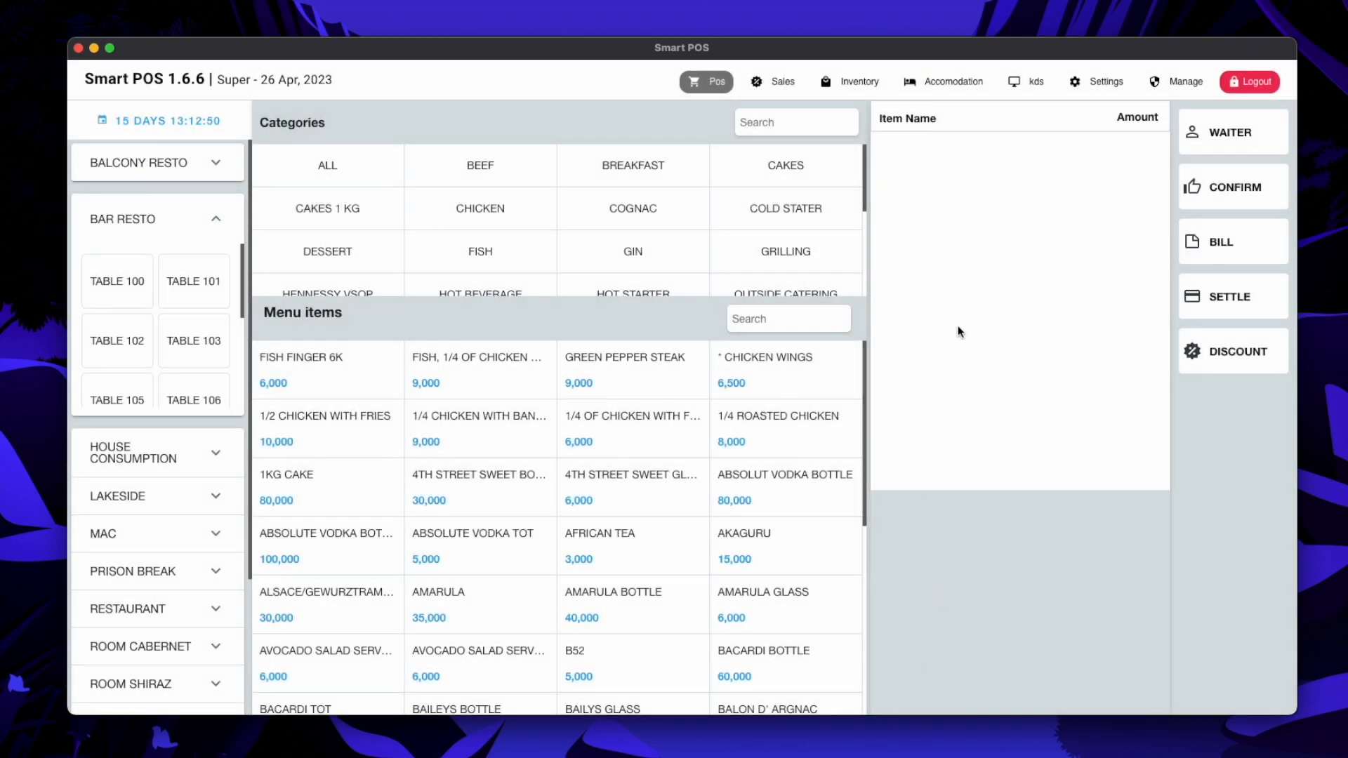
# Open the 26 Apr 2023 sales report and check the 633,500 total and 25,000 company figure
pyautogui.click(770, 90)
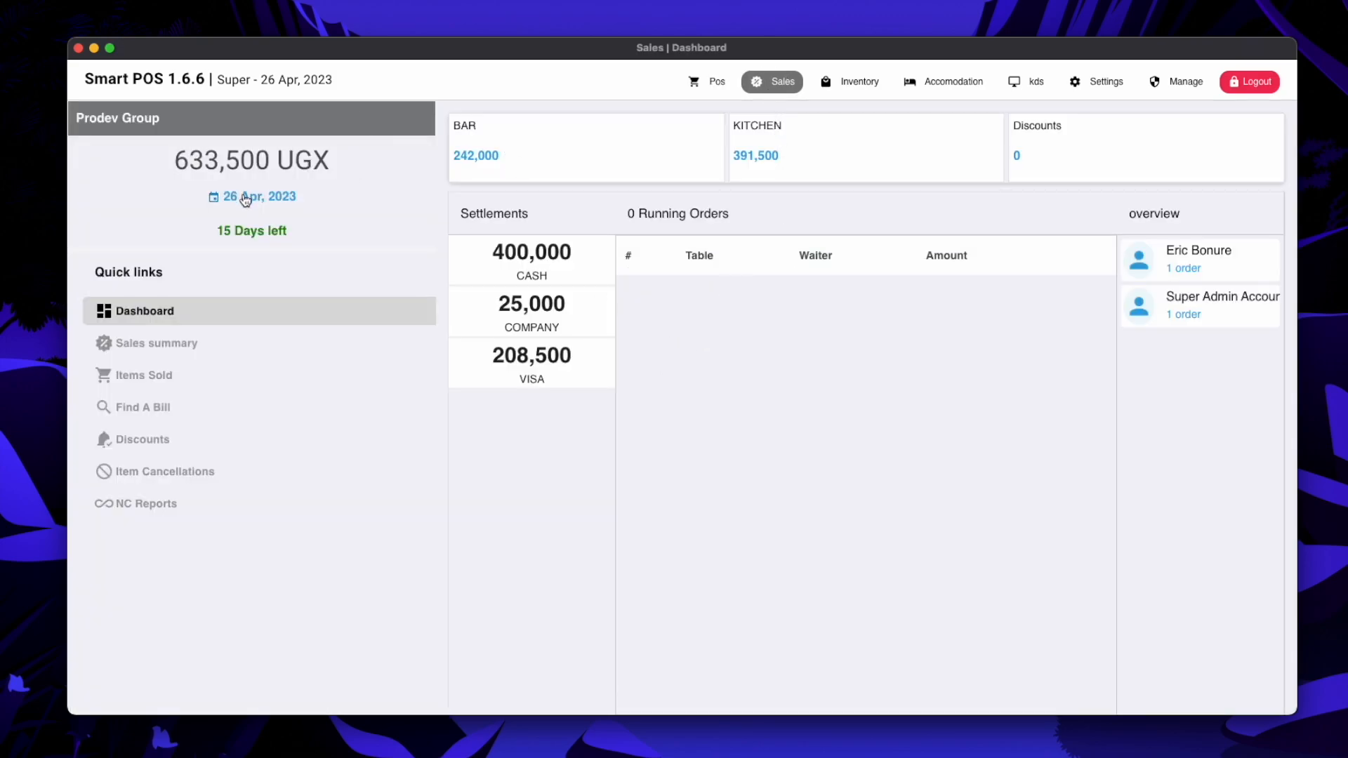
pyautogui.click(268, 201)
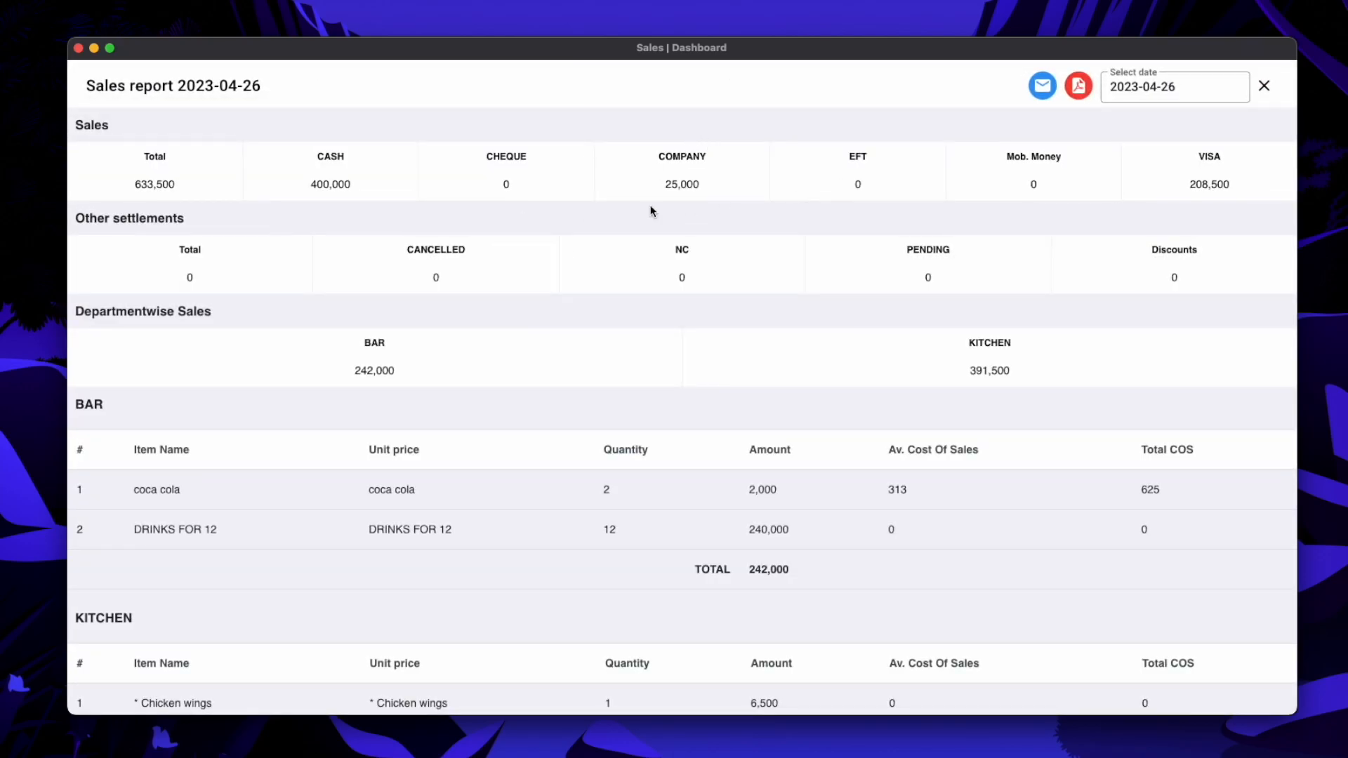
pyautogui.moveTo(134, 184); pyautogui.dragTo(169, 184)
pyautogui.moveTo(707, 184); pyautogui.dragTo(664, 184)
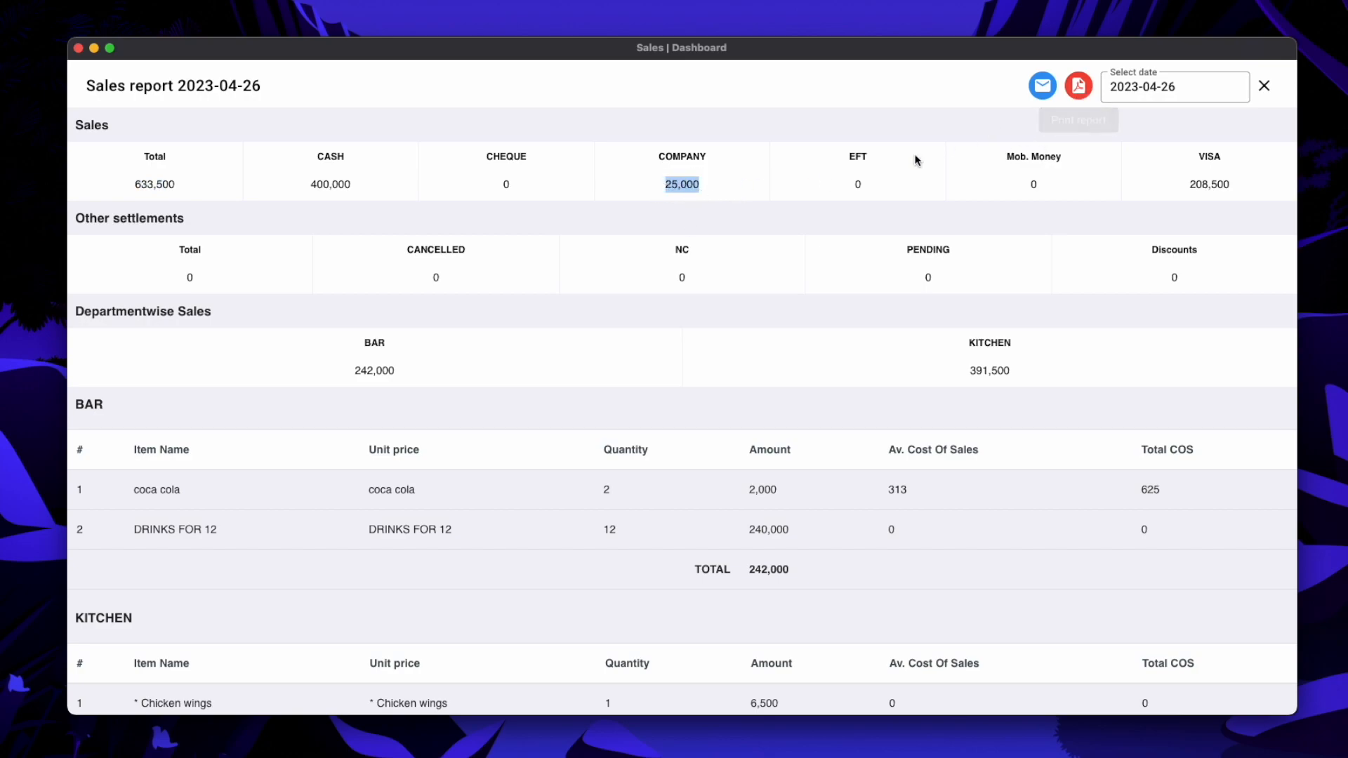
# Generate the daily report PDF, then reposition, enlarge and zoom in on its preview window
pyautogui.click(1079, 86)
pyautogui.moveTo(823, 157); pyautogui.dragTo(524, 70)
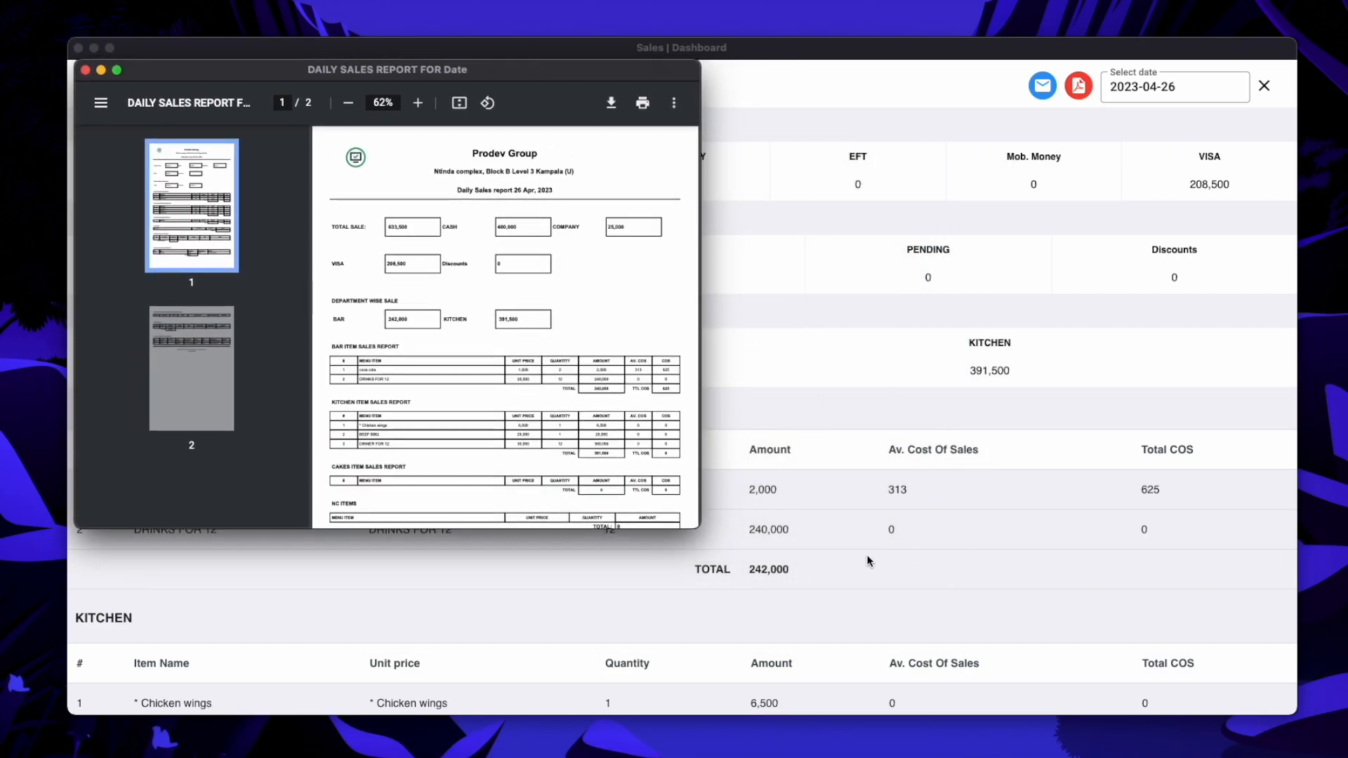
pyautogui.moveTo(699, 527); pyautogui.dragTo(1308, 664)
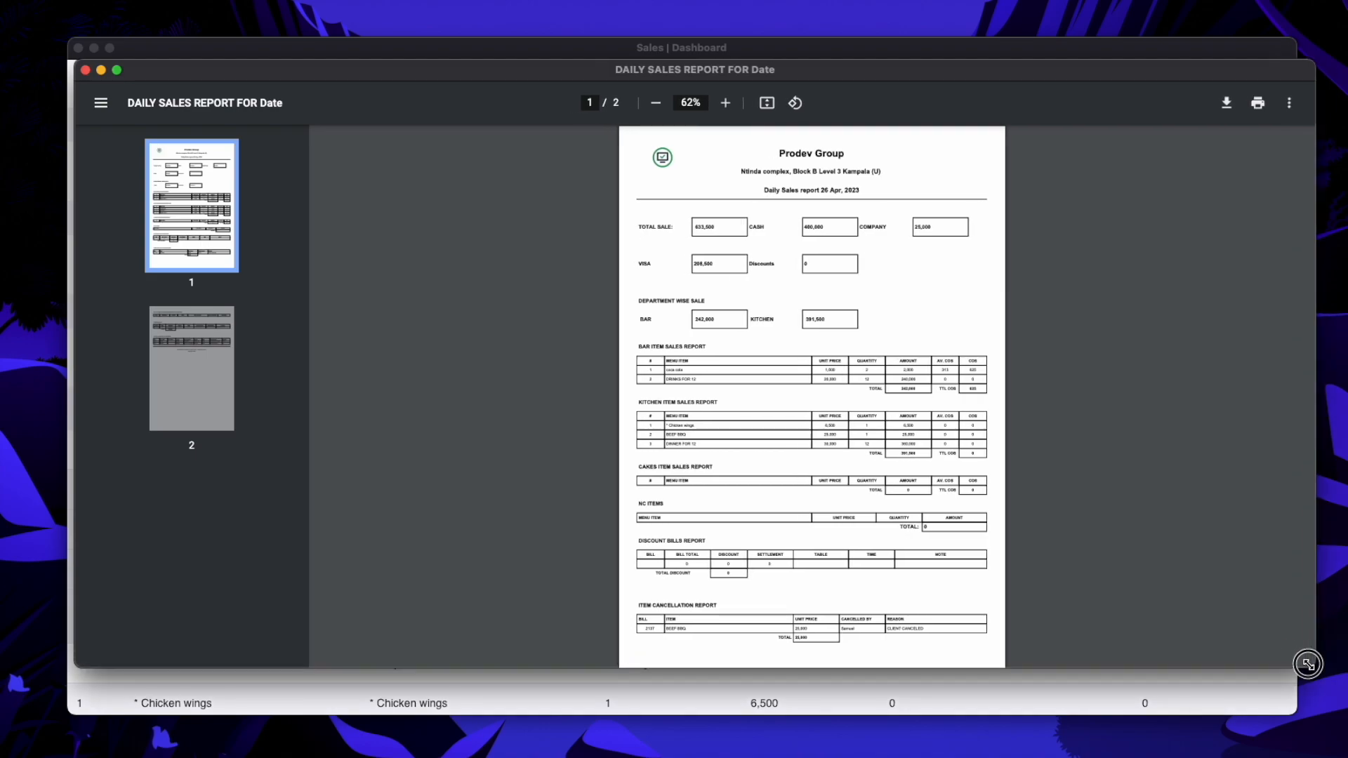
pyautogui.click(727, 104)
pyautogui.click(727, 103)
pyautogui.click(727, 103)
pyautogui.click(726, 103)
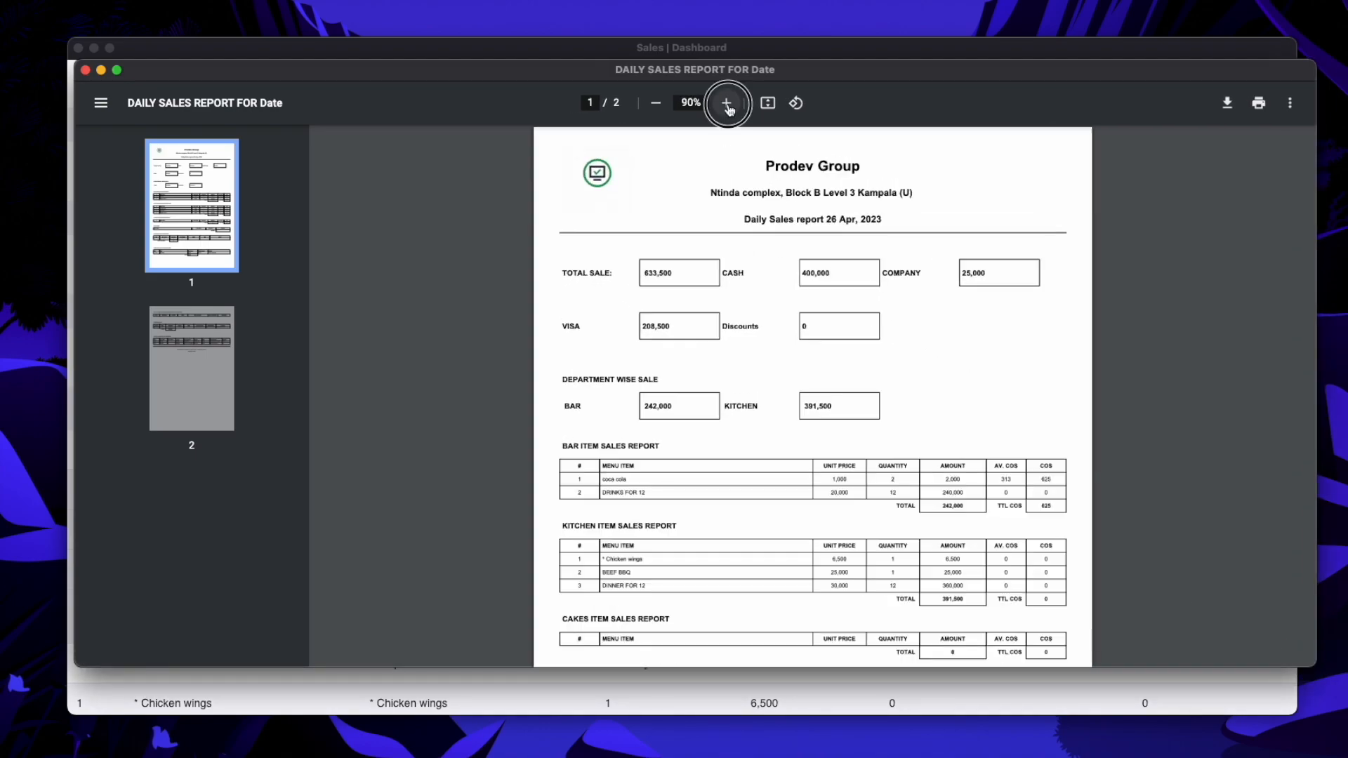
pyautogui.click(726, 103)
pyautogui.click(727, 103)
pyautogui.click(727, 104)
pyautogui.click(726, 103)
# Find bill 2138 for TABLE 103 under Credit Bills at 175%, check its client, then close the PDF
pyautogui.scroll(-5, 997, 426)
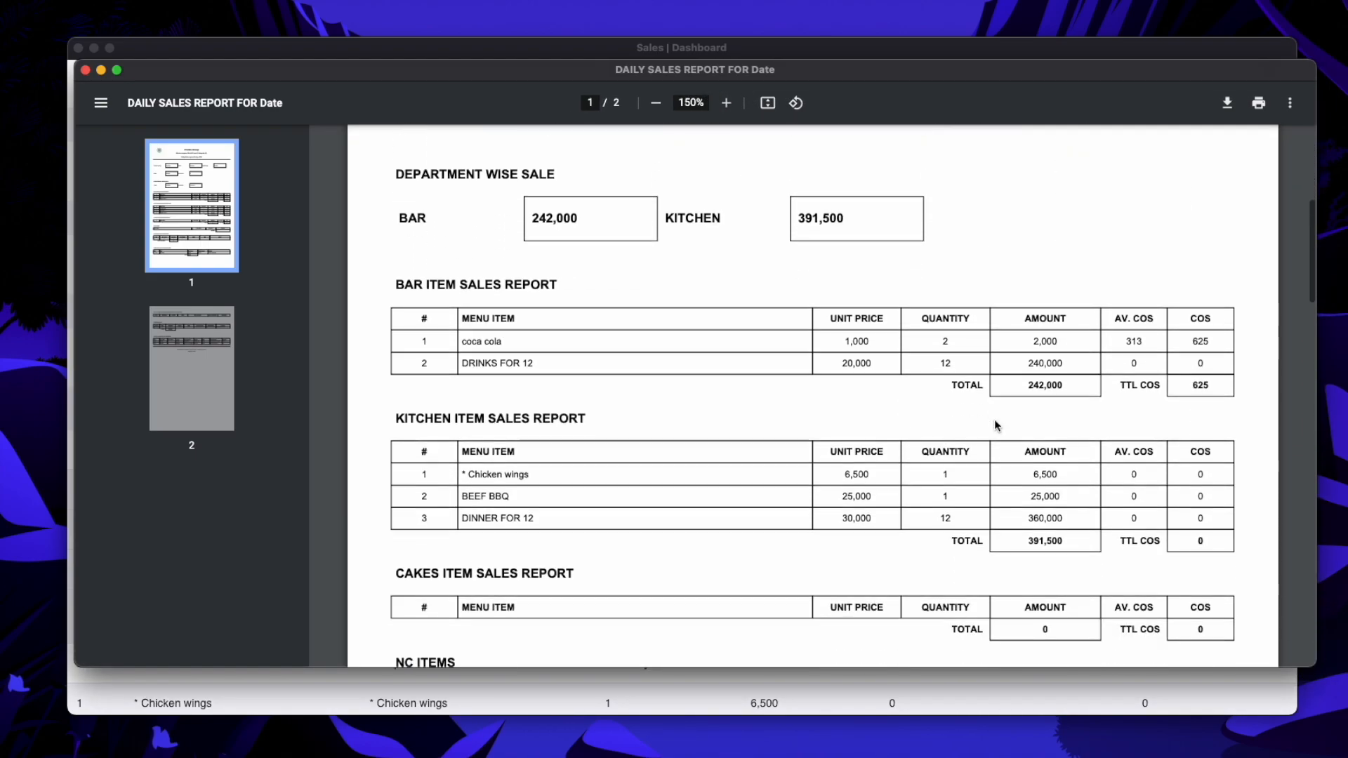
pyautogui.scroll(-15, 997, 426)
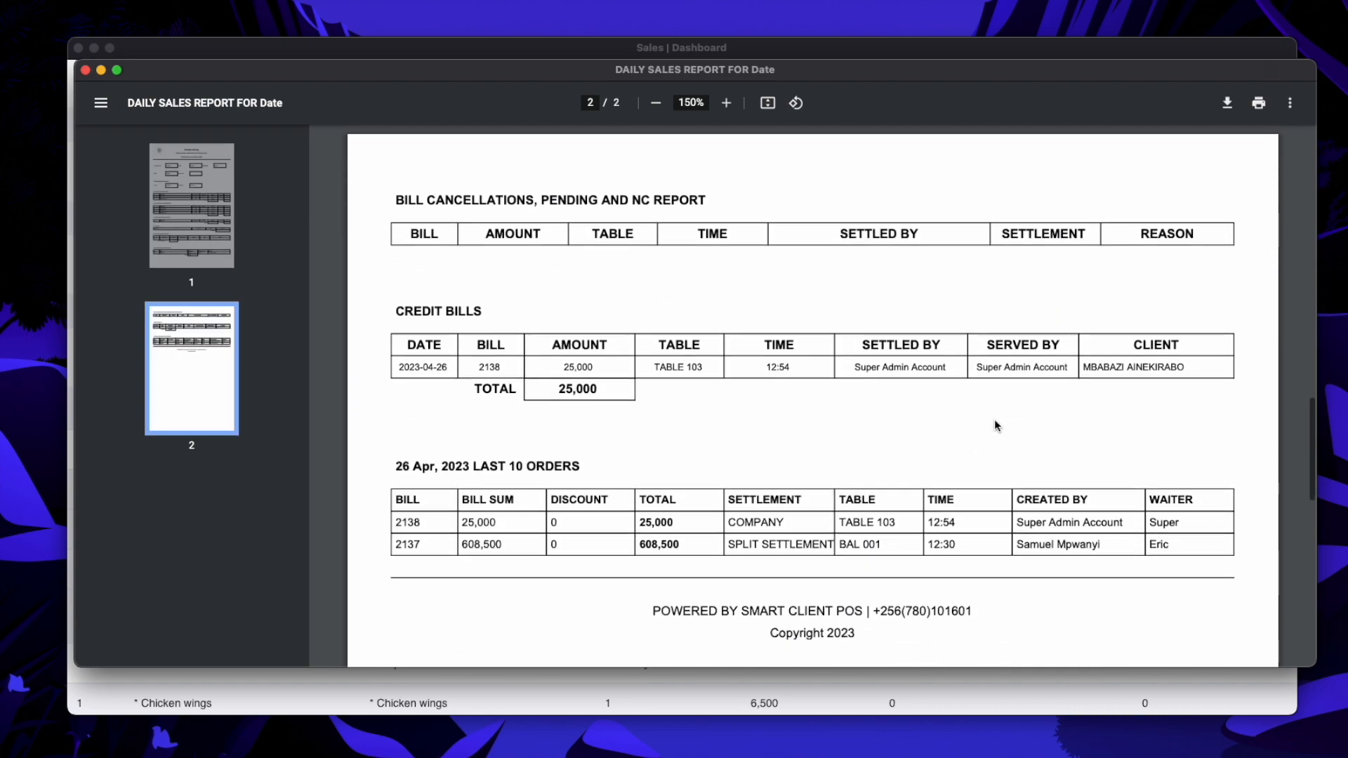
pyautogui.scroll(-3, 997, 425)
pyautogui.scroll(7, 997, 426)
pyautogui.scroll(5, 997, 426)
pyautogui.scroll(5, 997, 426)
pyautogui.scroll(-4, 997, 425)
pyautogui.scroll(-5, 997, 426)
pyautogui.scroll(-3, 997, 426)
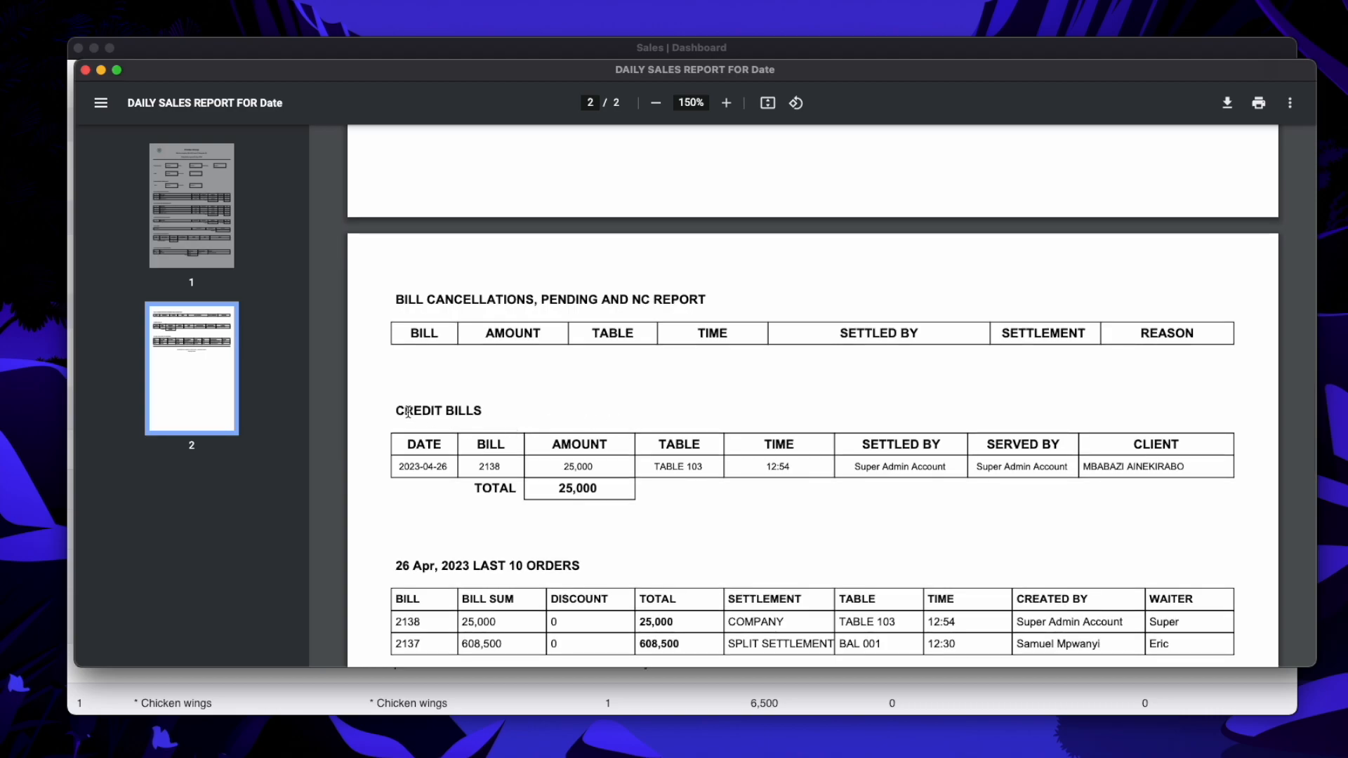
pyautogui.click(726, 103)
pyautogui.scroll(-2, 800, 368)
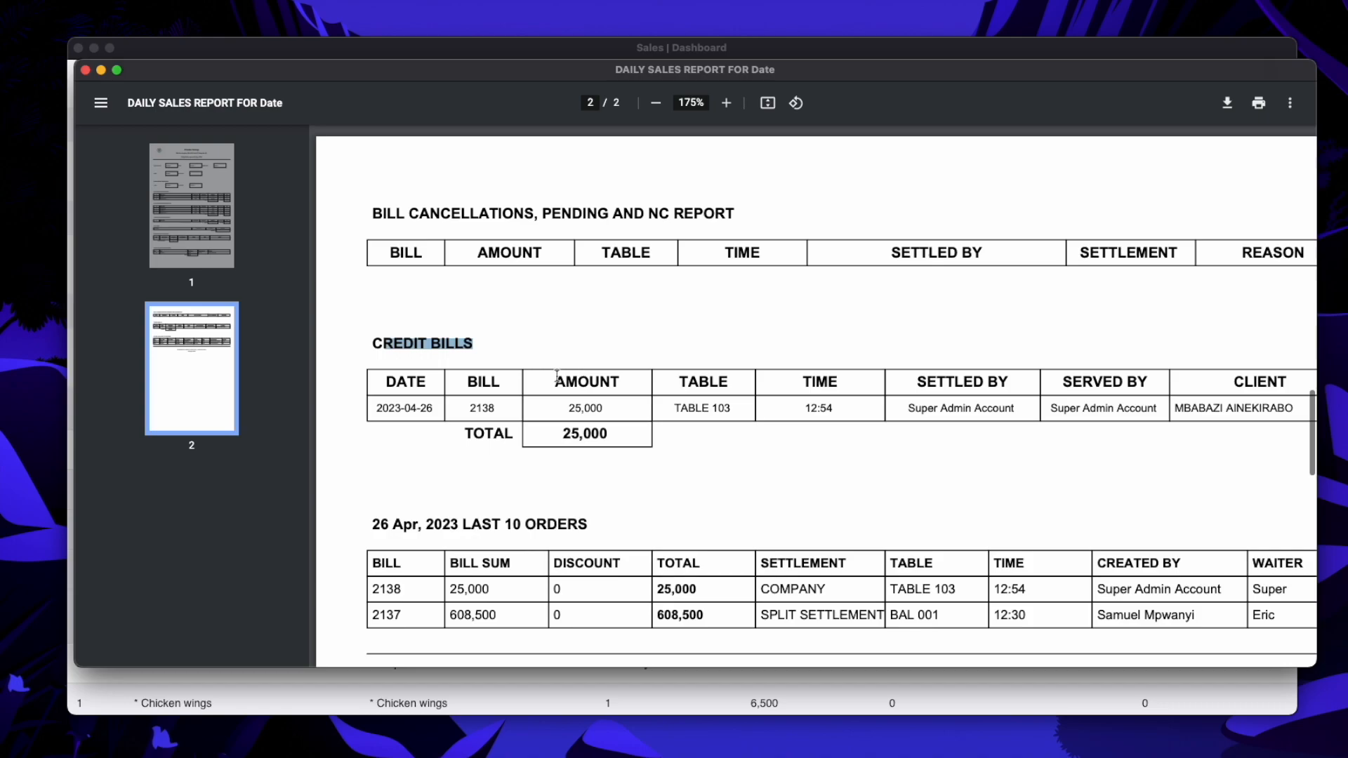
pyautogui.hscroll(2, 823, 417)
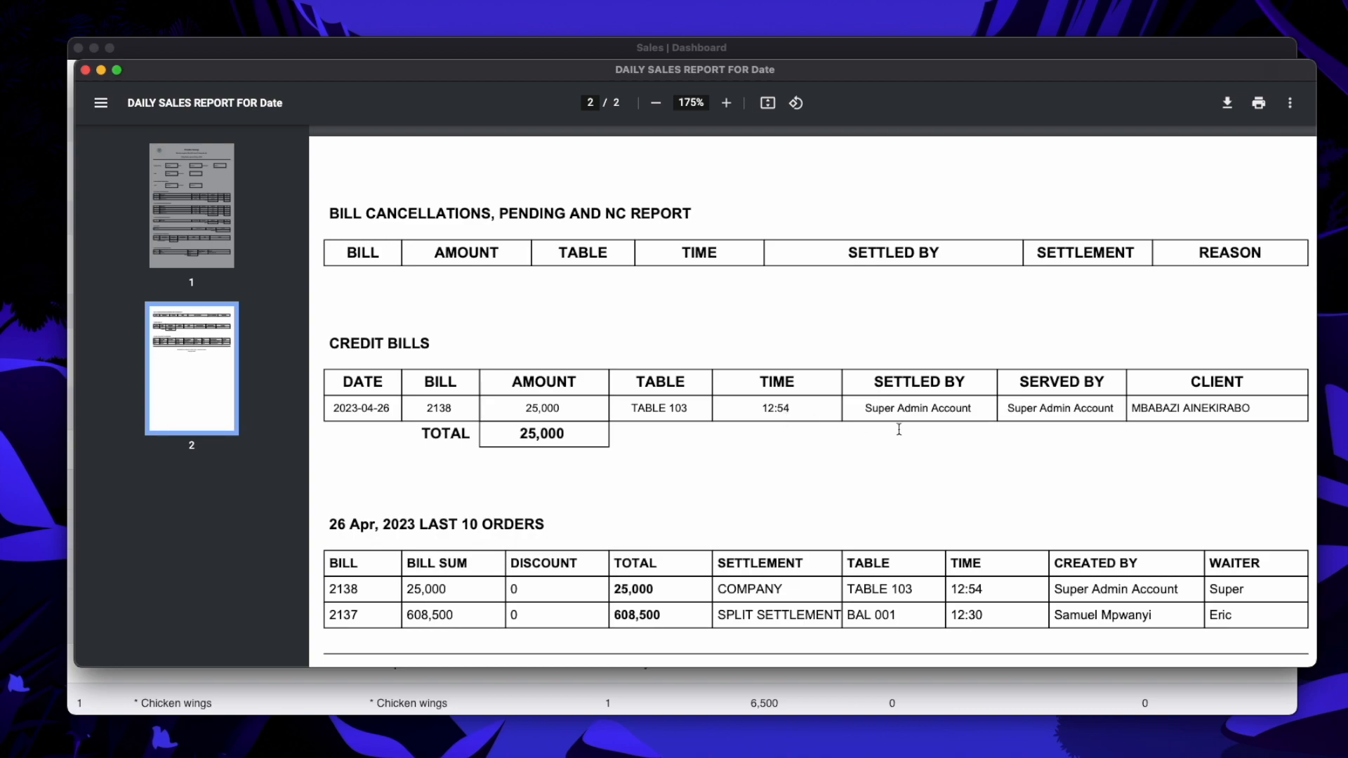
pyautogui.moveTo(1132, 411); pyautogui.dragTo(1244, 410)
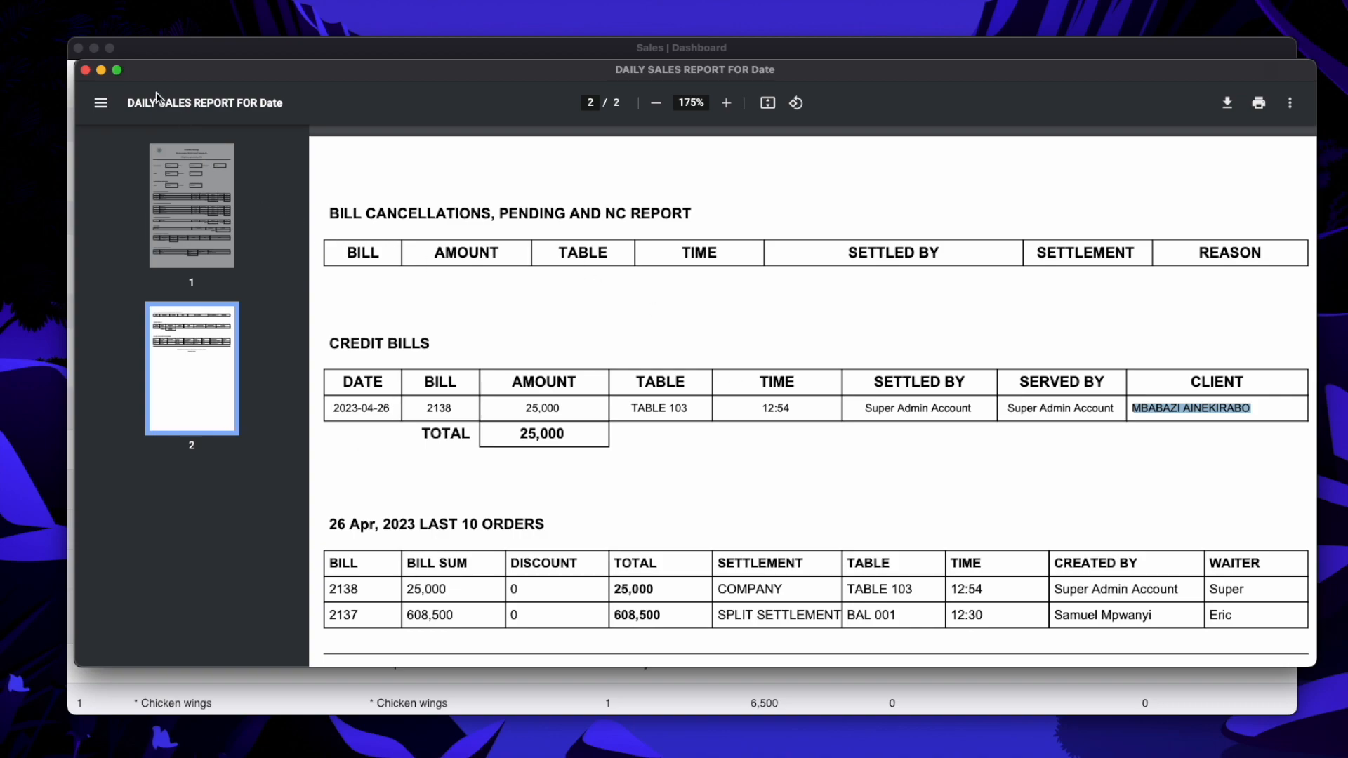
pyautogui.click(84, 72)
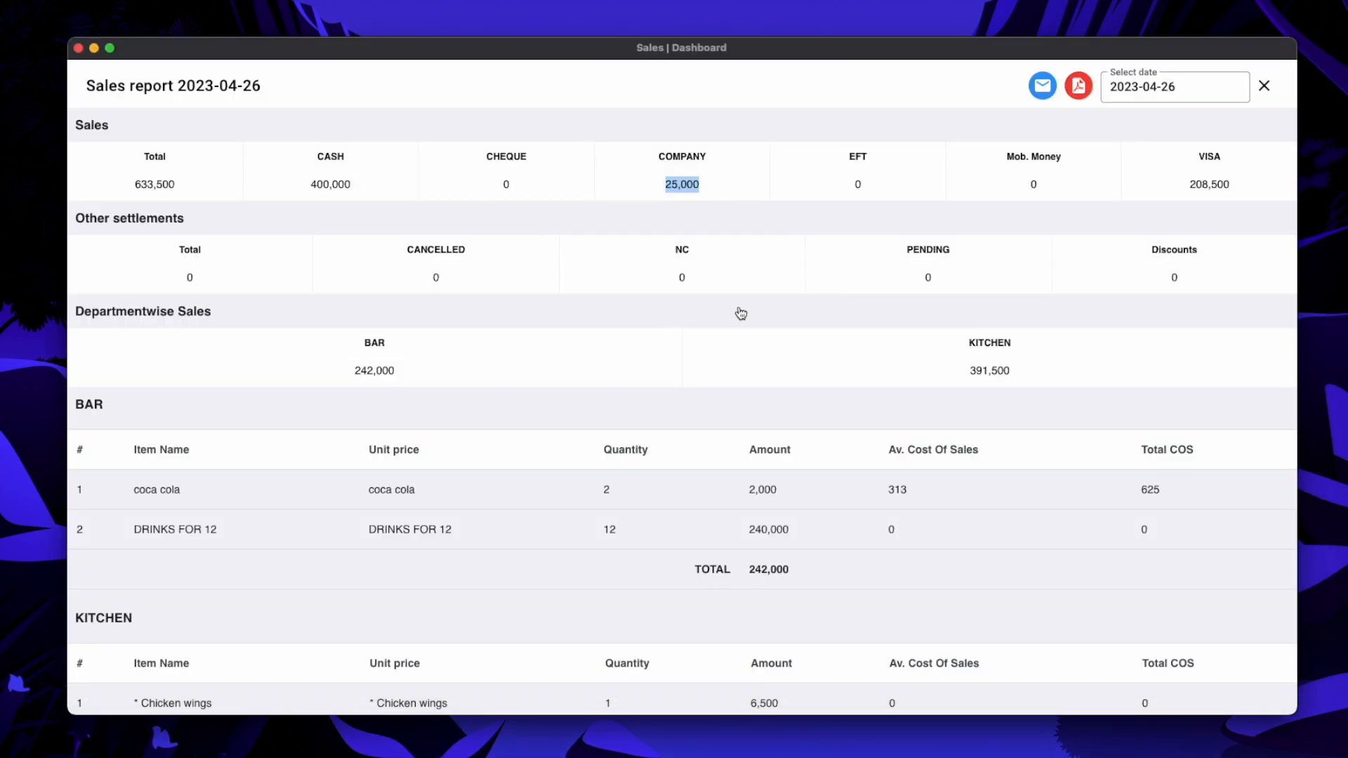
# Close the sales report and use Find A Bill to list bills 2138 and 2137
pyautogui.click(1267, 86)
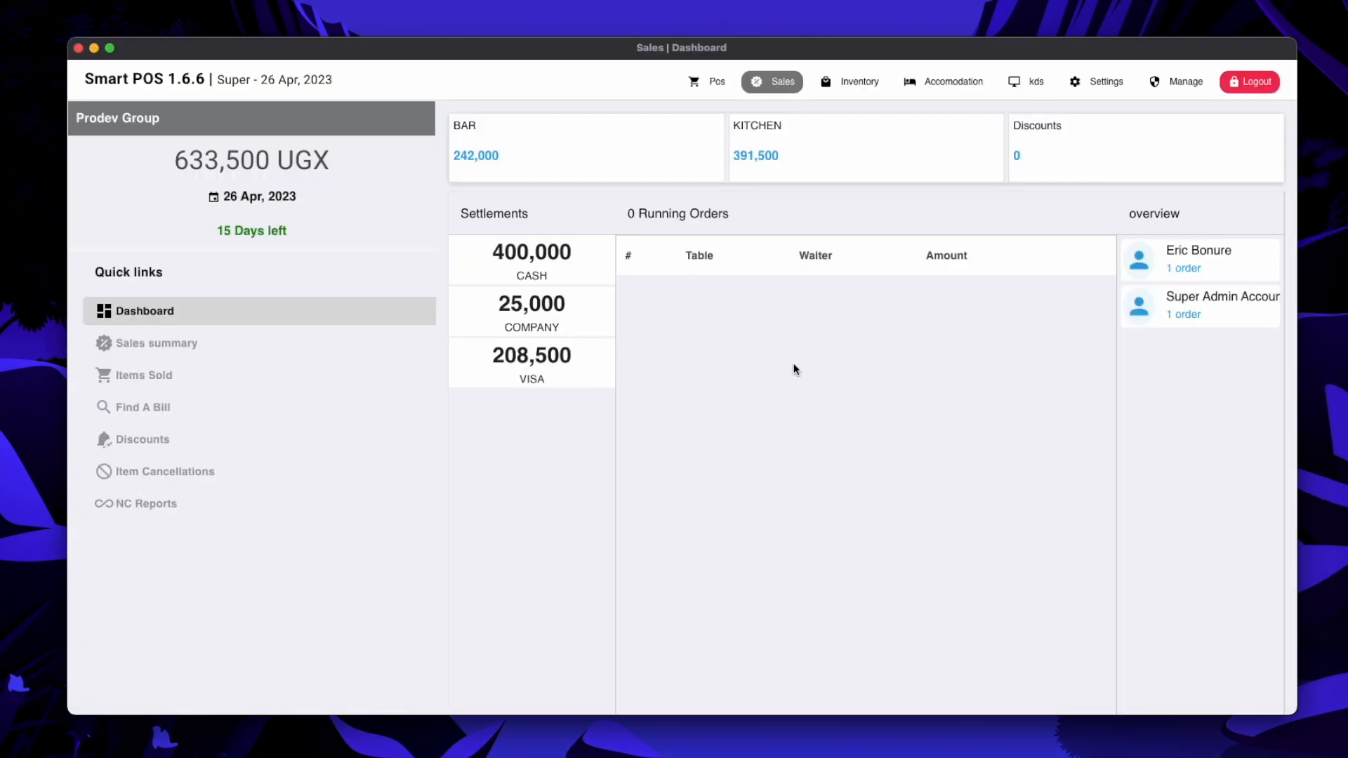
pyautogui.click(164, 408)
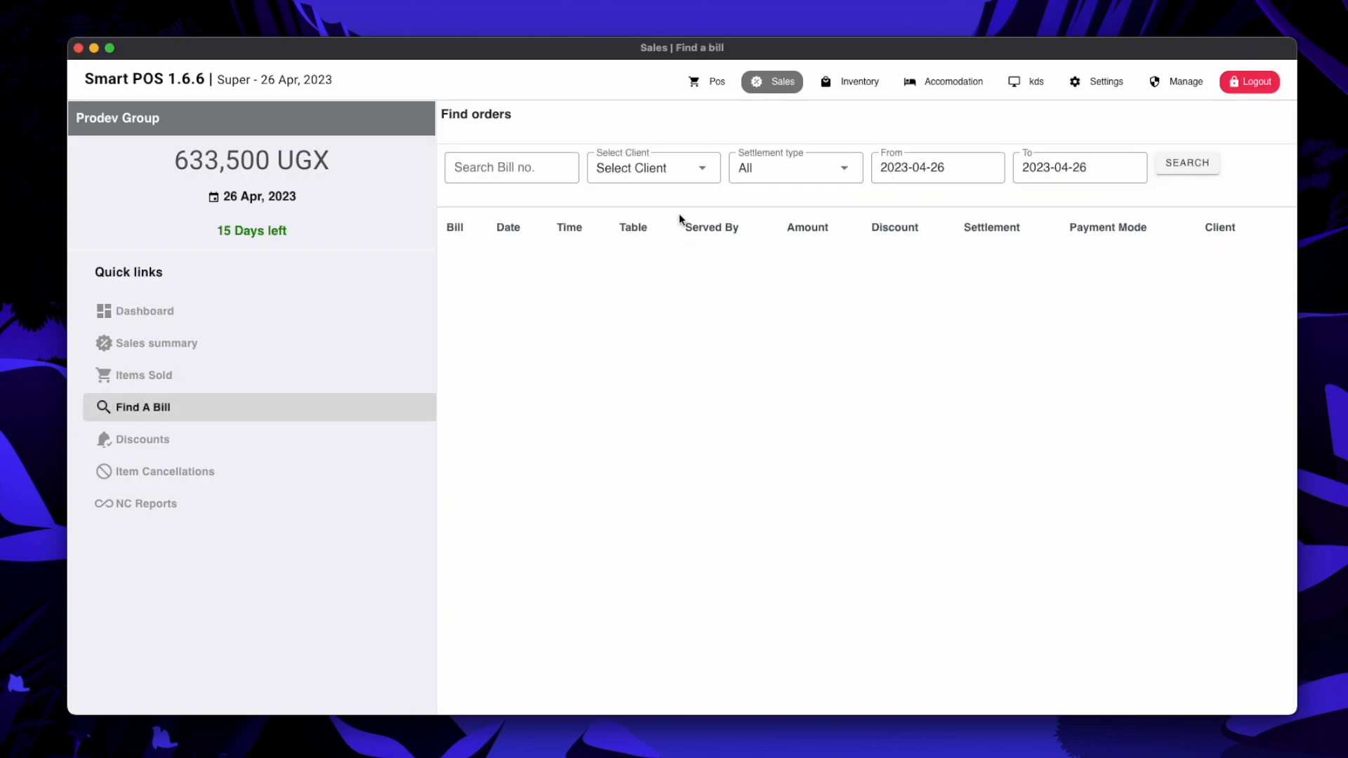
pyautogui.click(1191, 169)
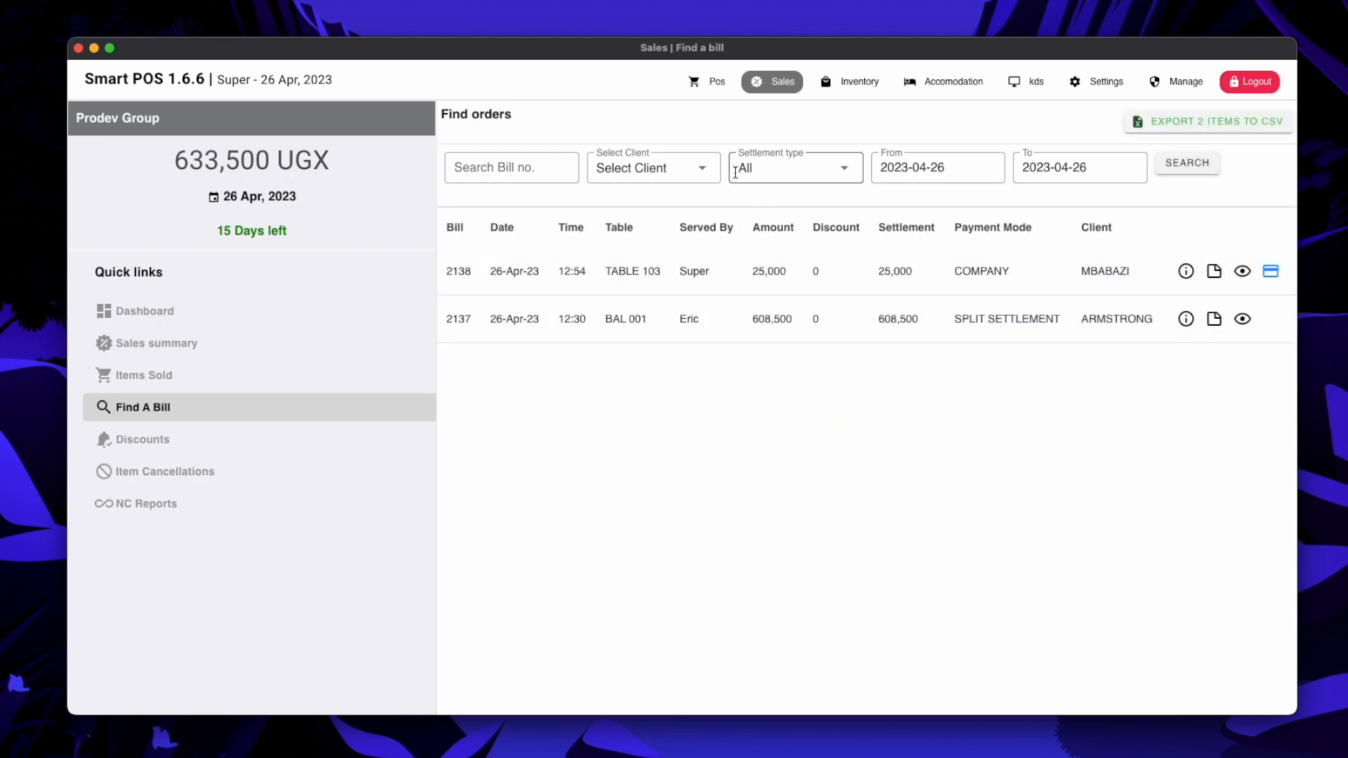
pyautogui.click(701, 172)
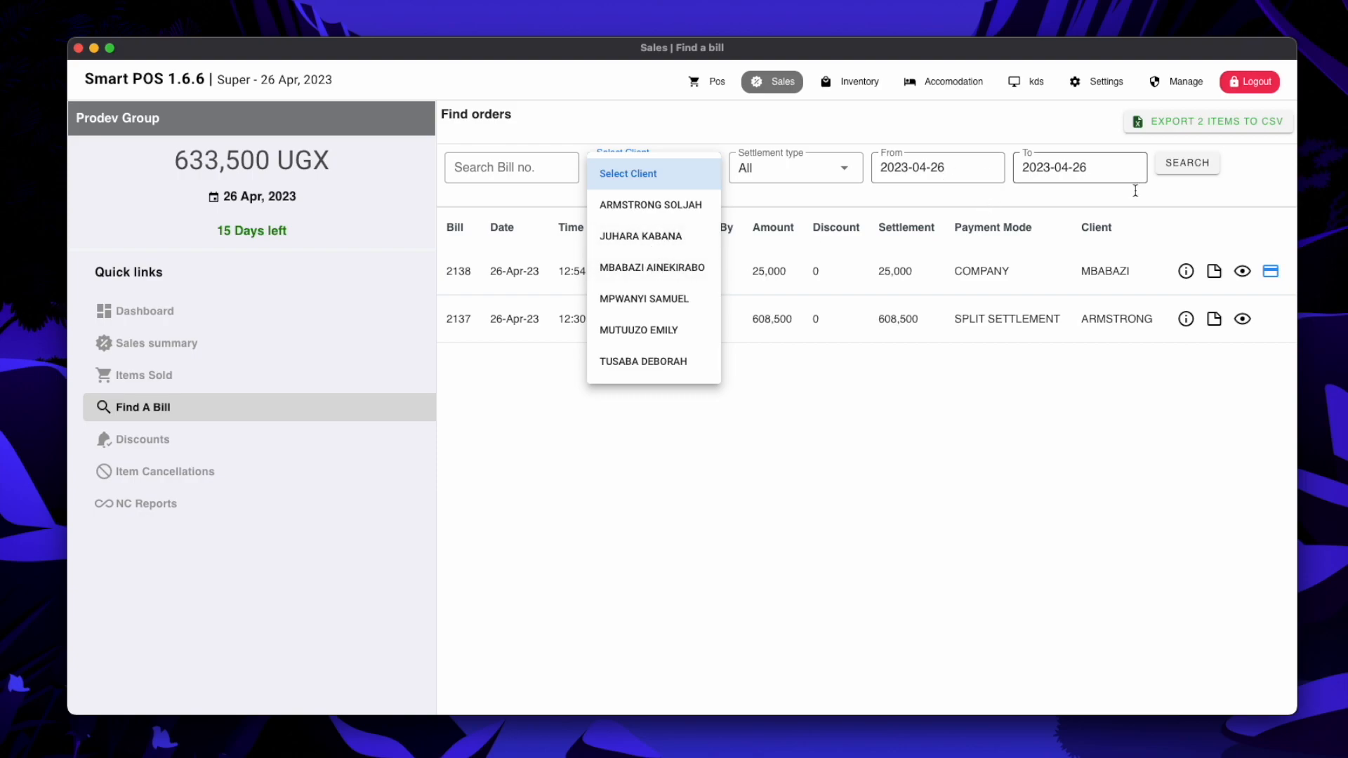
pyautogui.click(959, 201)
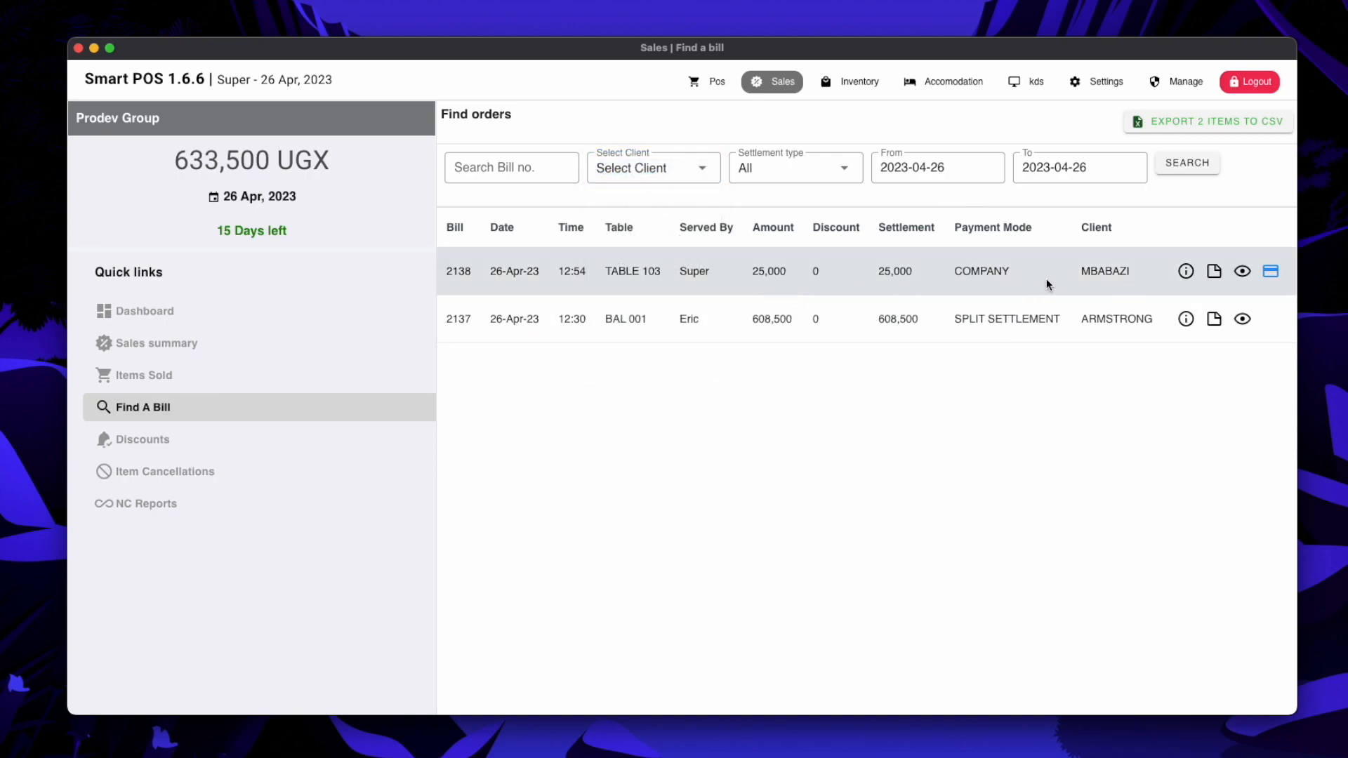
pyautogui.click(1272, 272)
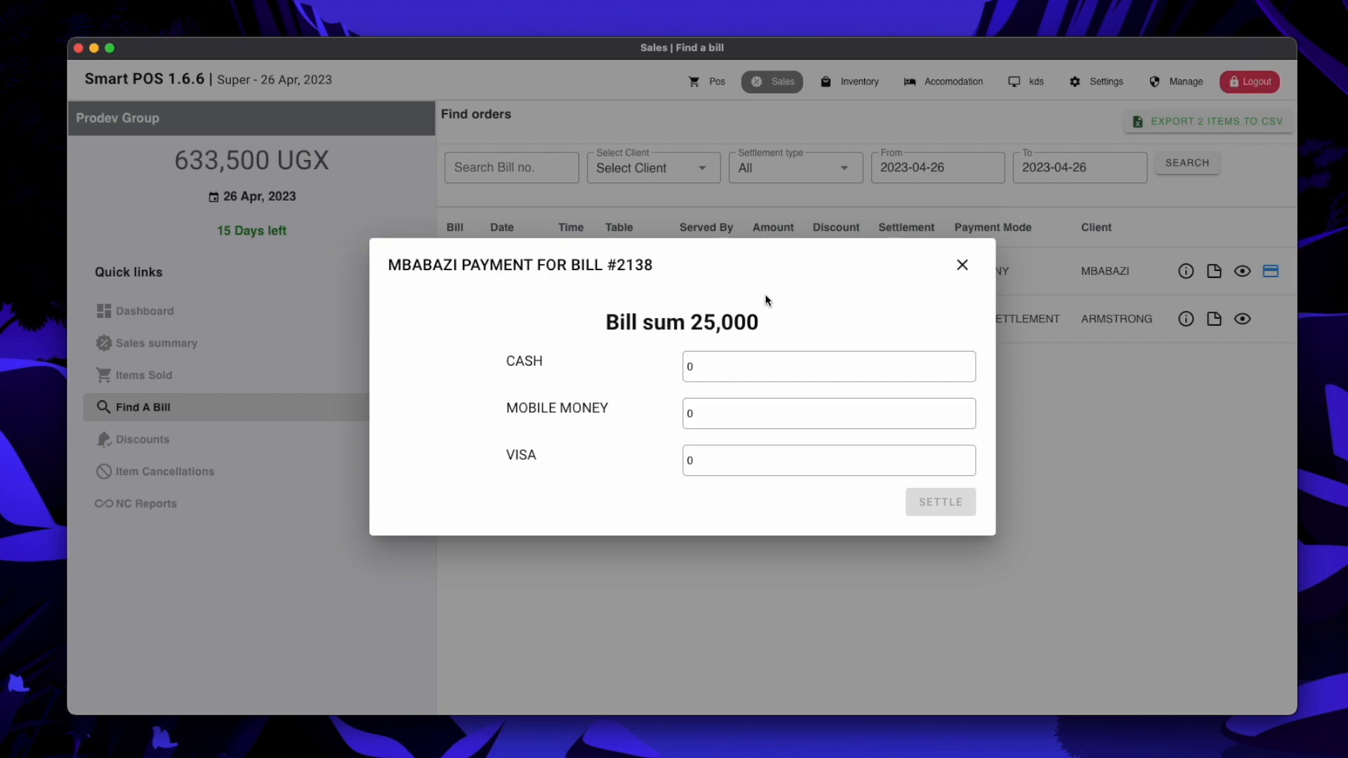
pyautogui.click(714, 368)
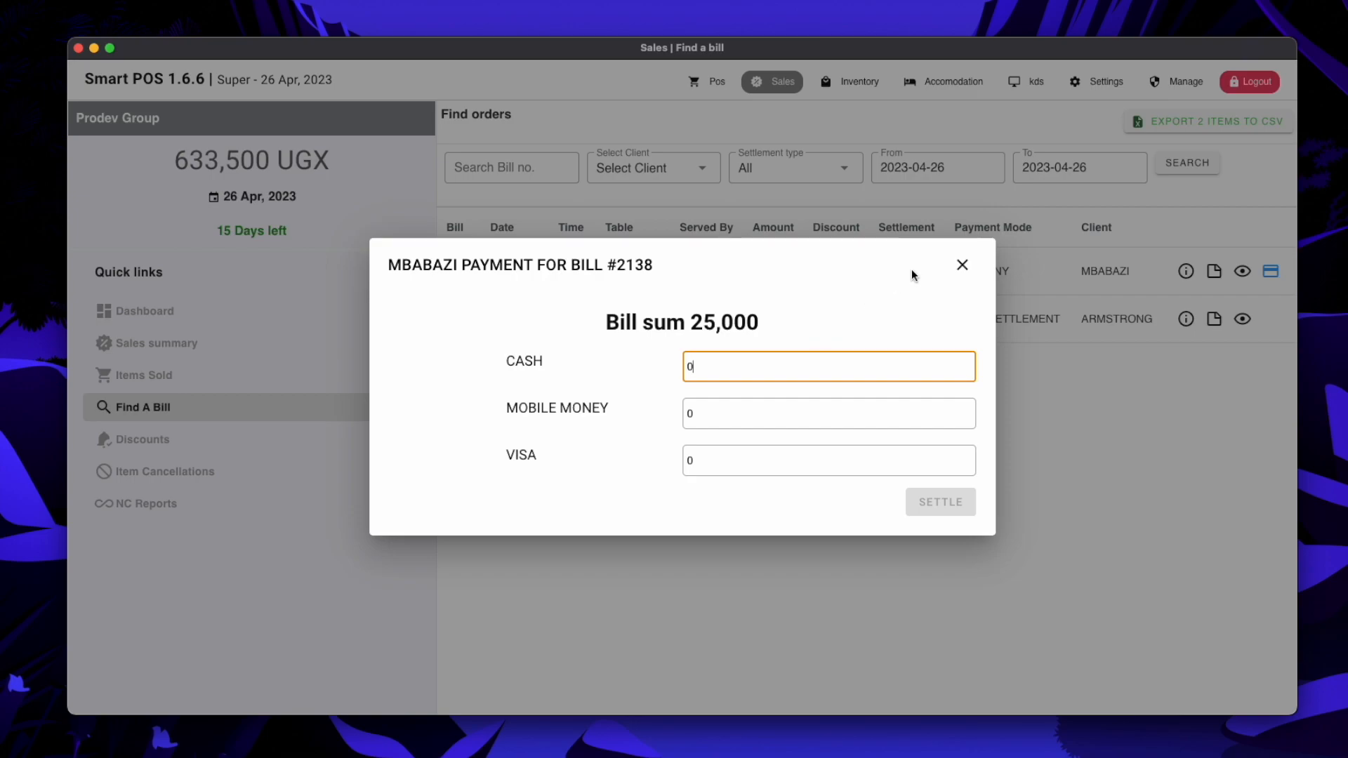
pyautogui.click(960, 266)
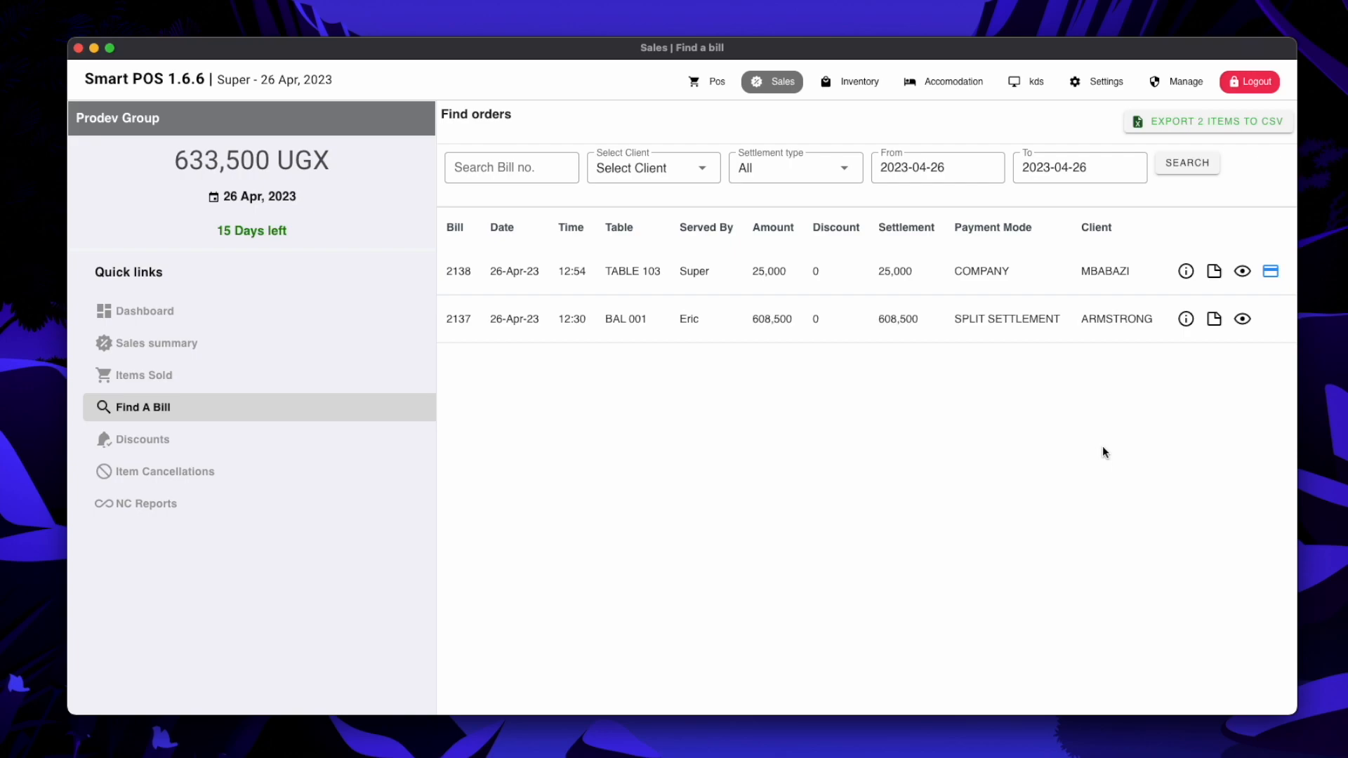
# Filter the bill search to the company client who owns bill 2138
pyautogui.click(699, 172)
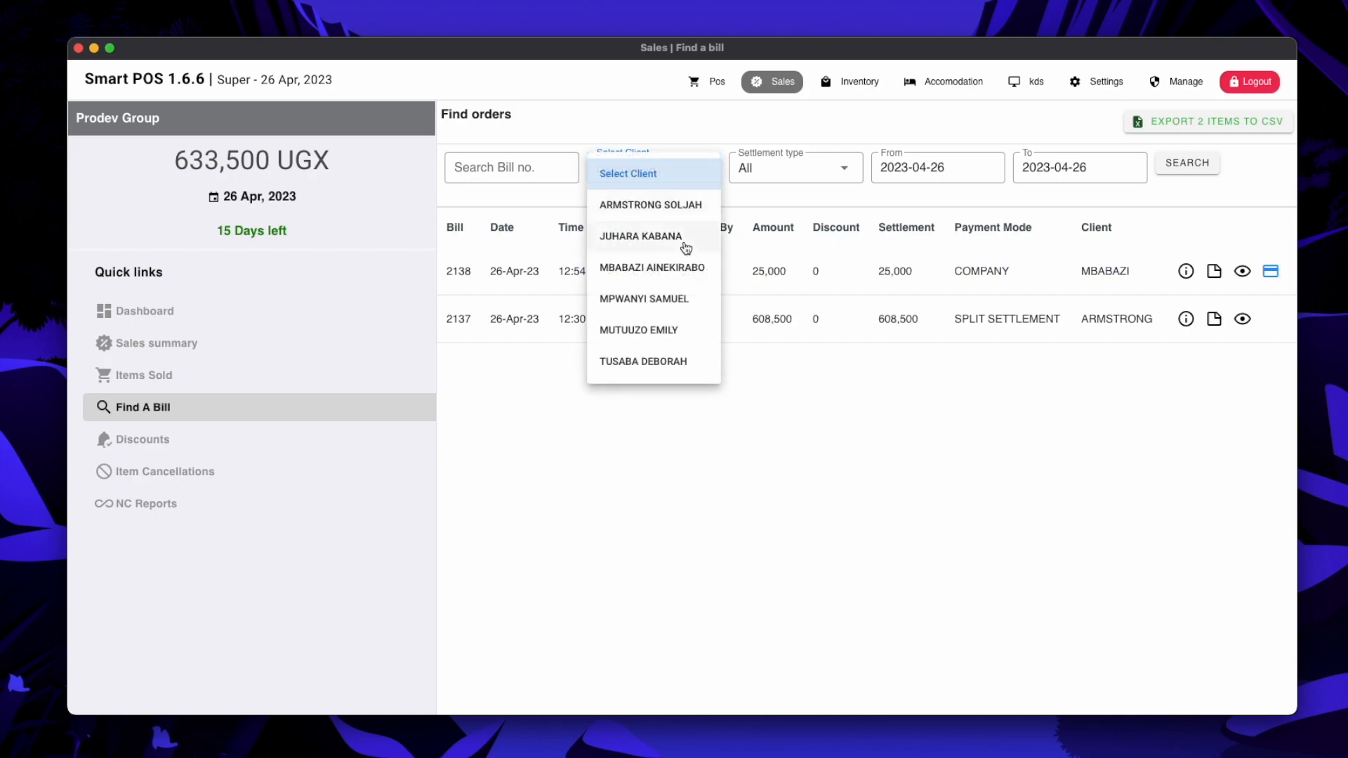
pyautogui.click(688, 267)
pyautogui.click(1186, 164)
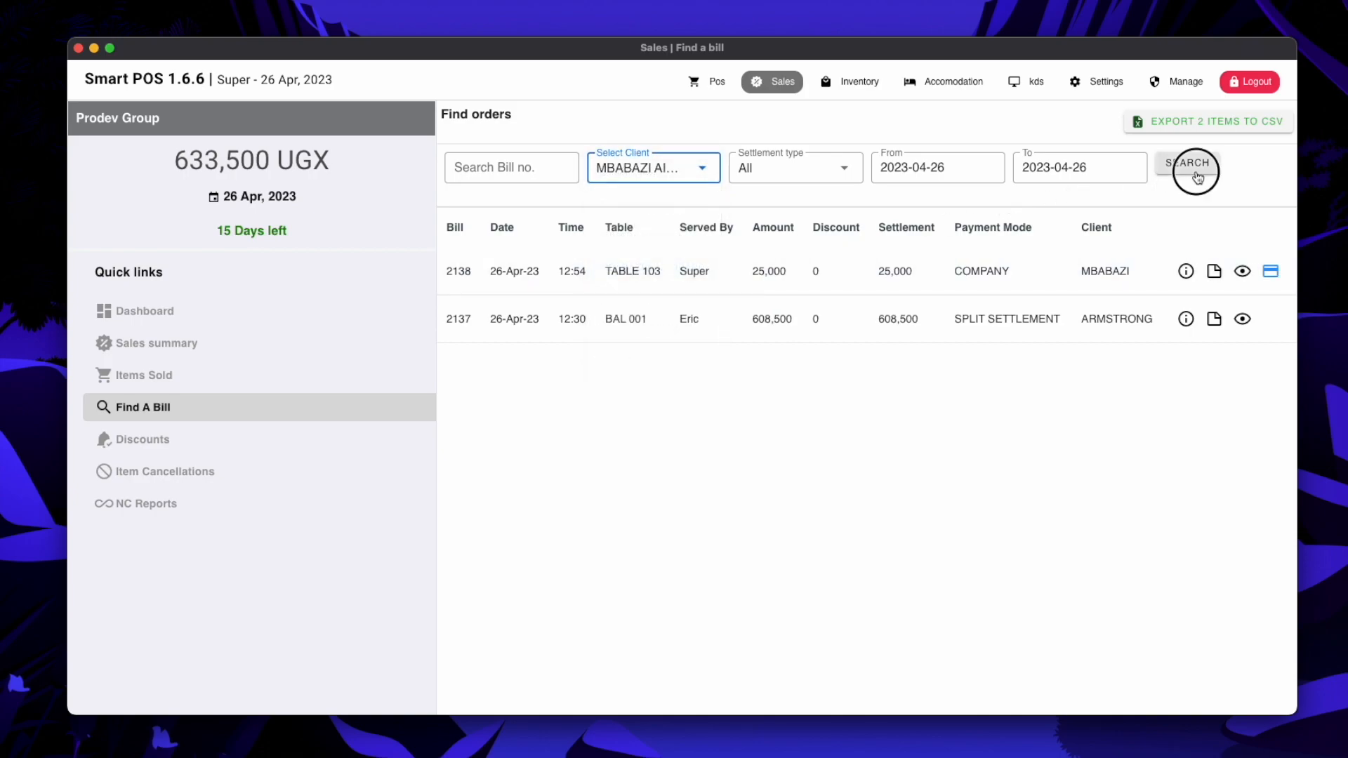
# Export the single filtered bill to a CSV file named after the client in Downloads
pyautogui.click(1196, 124)
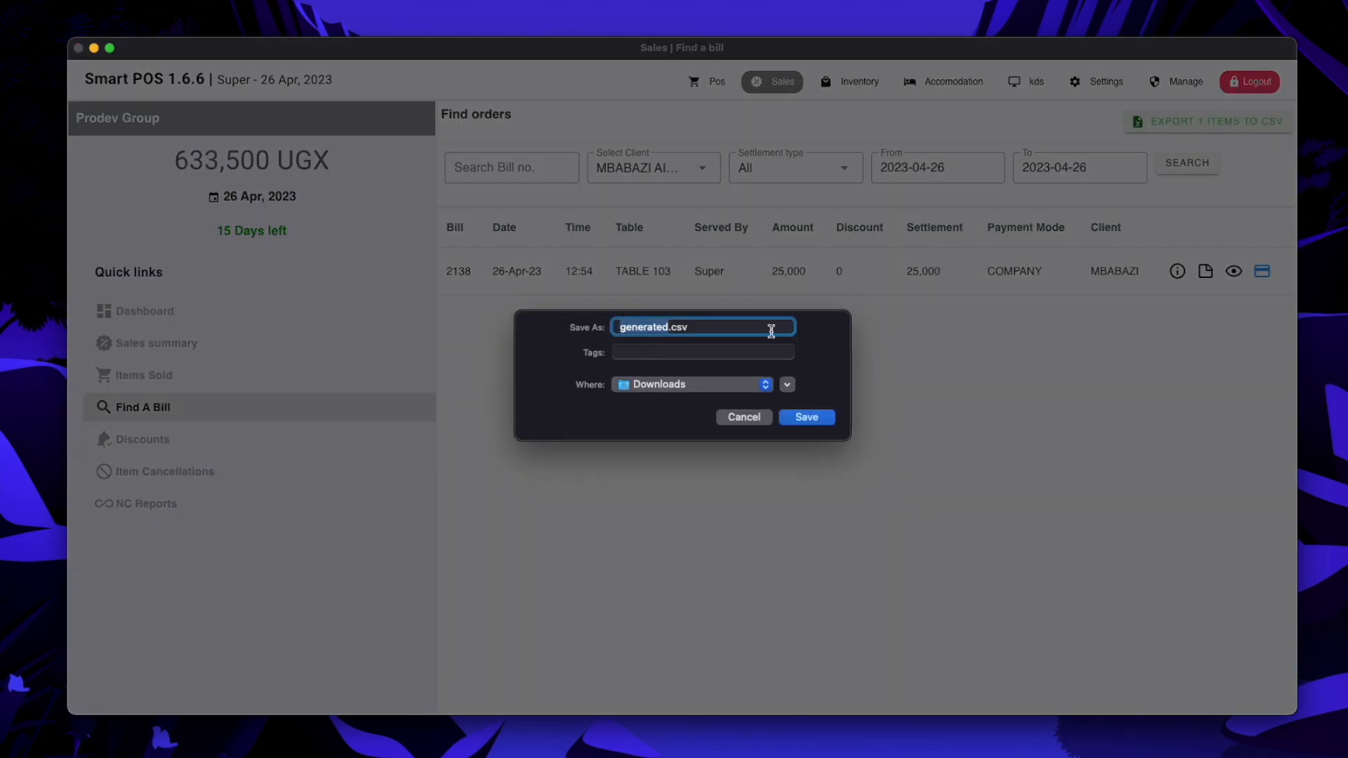
pyautogui.write('mbabazi')
pyautogui.press('Return')
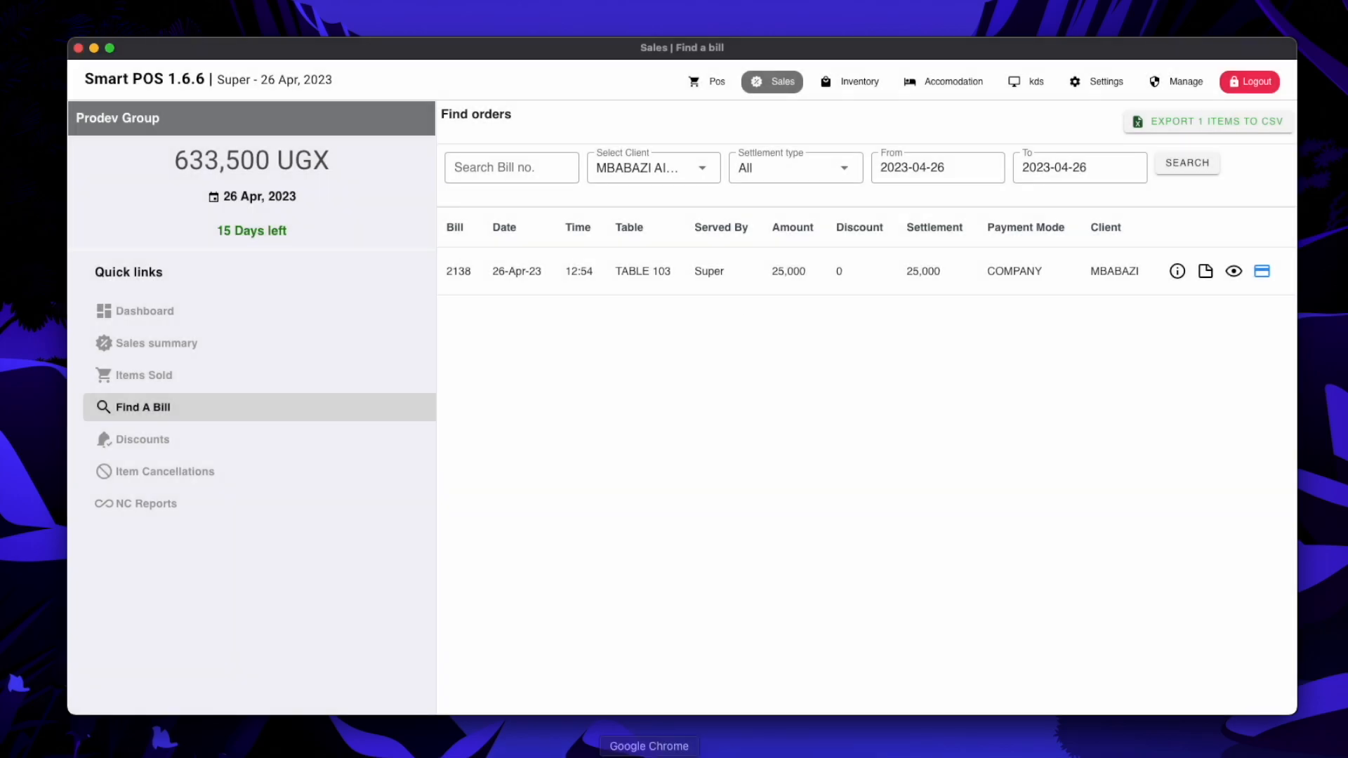
pyautogui.click(499, 751)
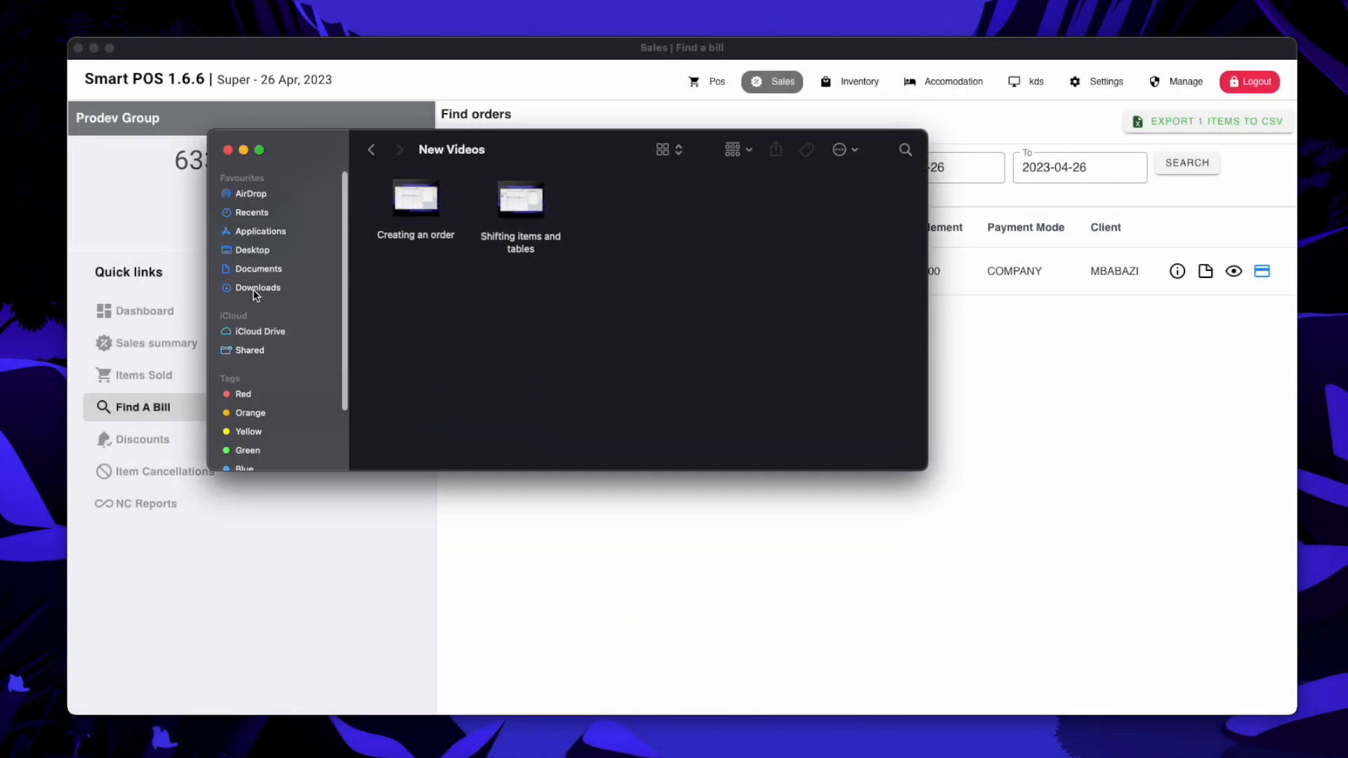
pyautogui.click(250, 289)
pyautogui.click(419, 204)
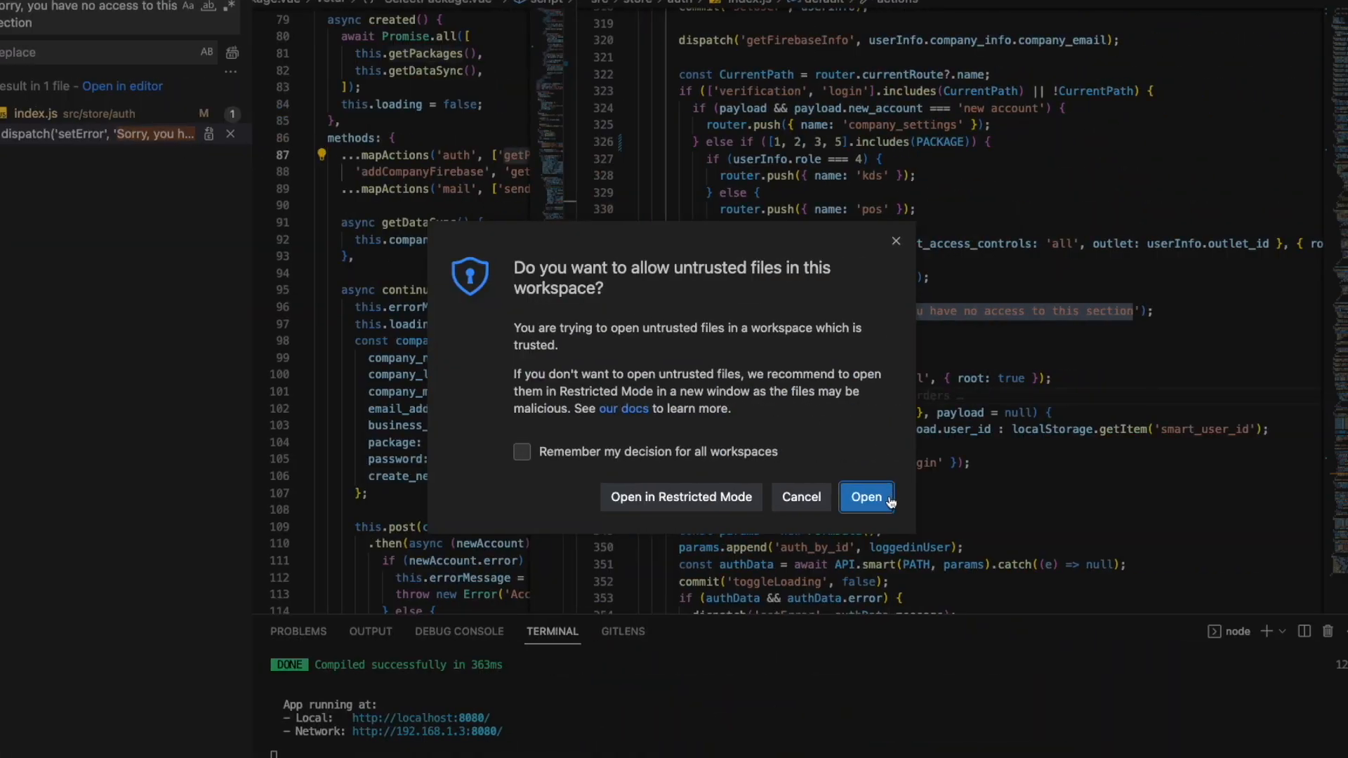
pyautogui.click(862, 497)
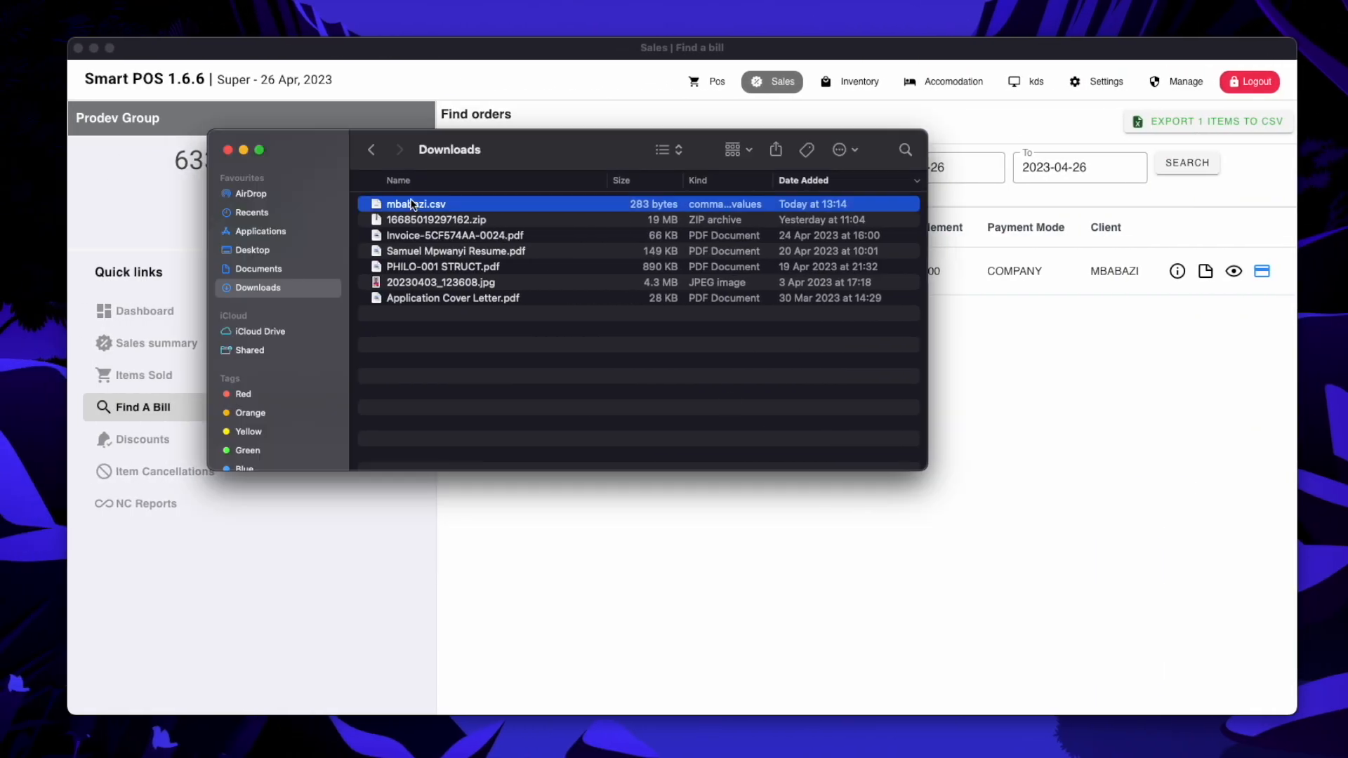
pyautogui.click(417, 204)
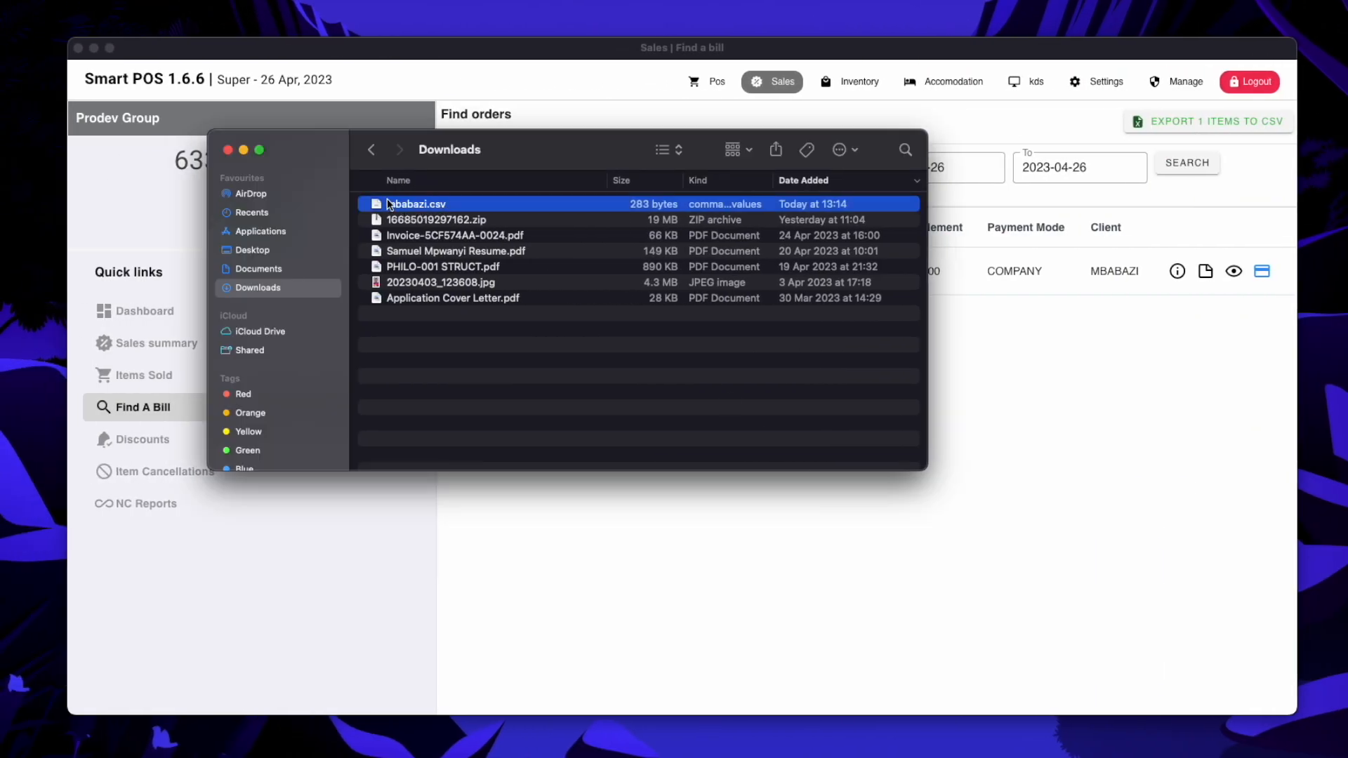
pyautogui.click(228, 151)
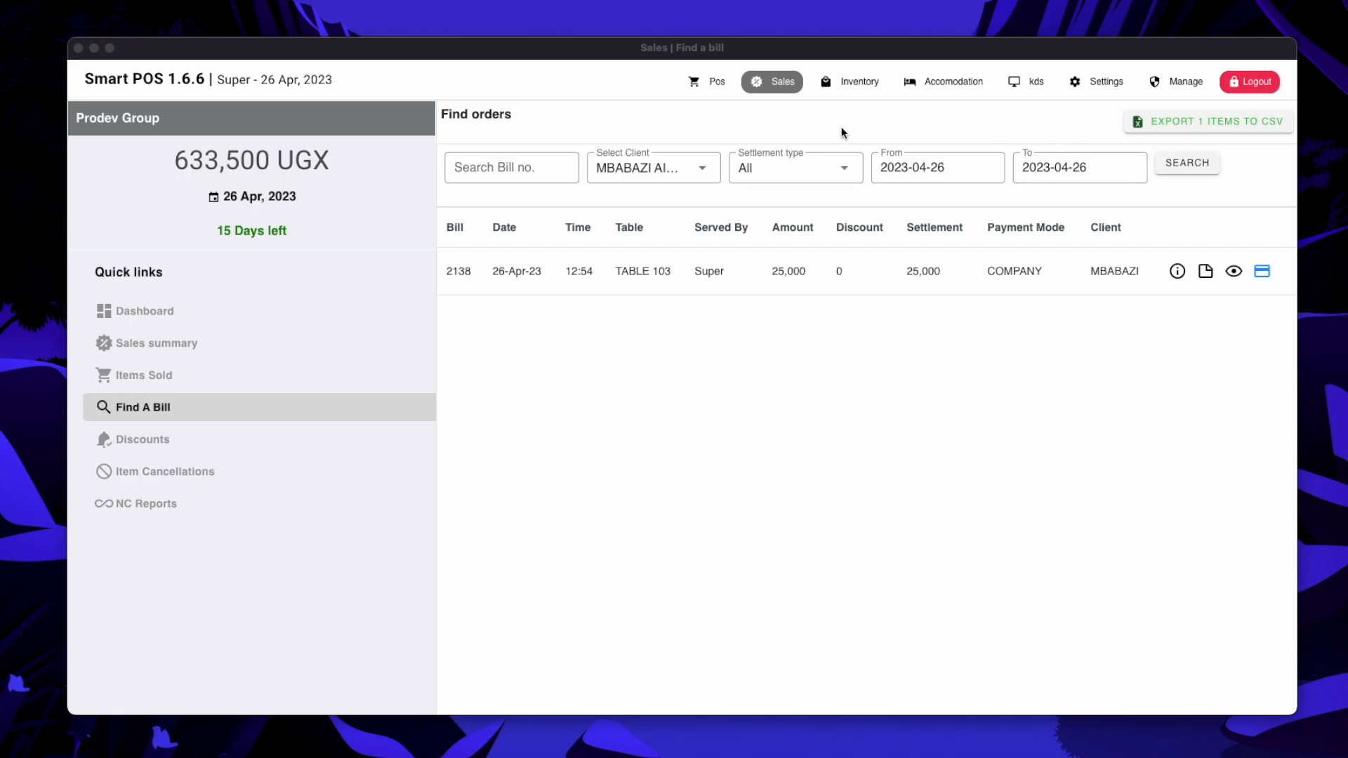
# Return to the POS order screen showing menu categories, items and an empty order panel
pyautogui.click(712, 83)
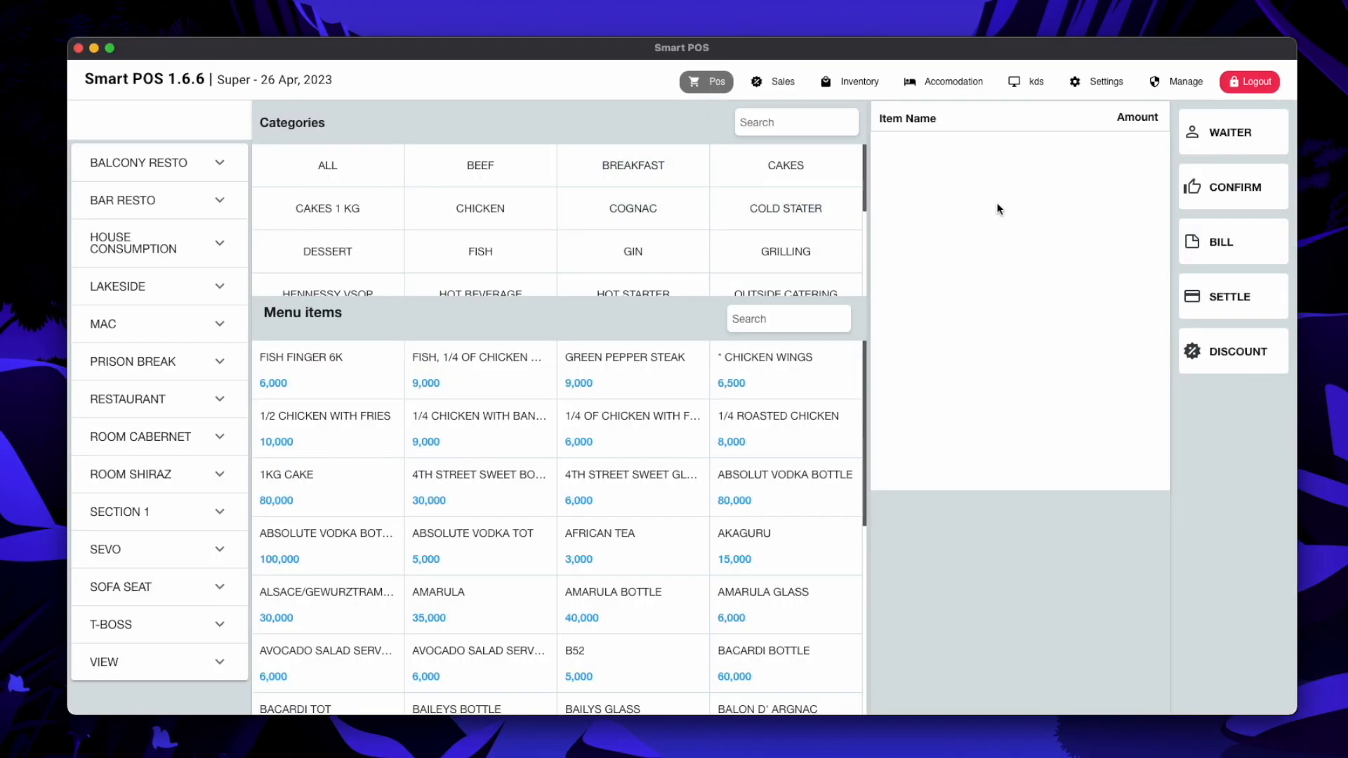